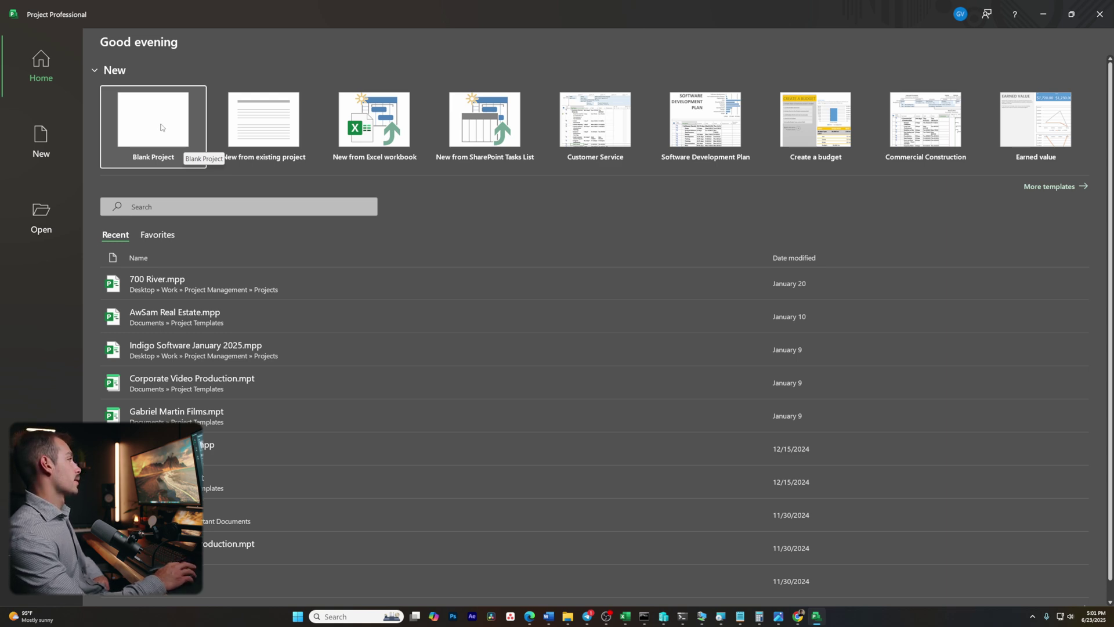
Create a new Blank Project from the Microsoft Project start screen.
left_click(167, 131)
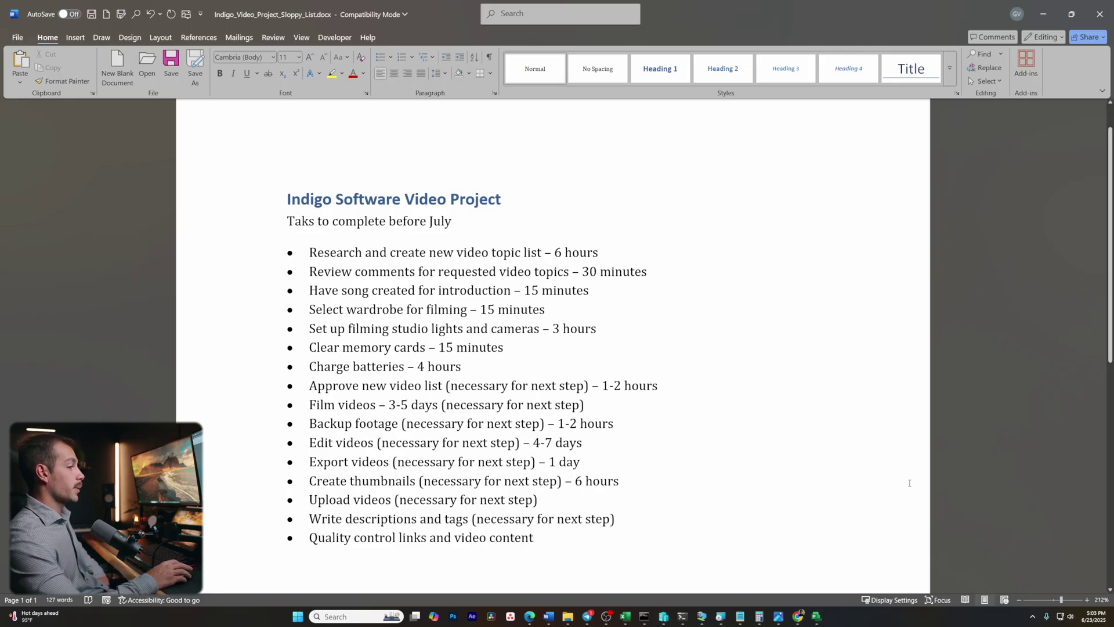
Review the video task list in Indigo_Video_Project_Sloppy_List.docx, then return to Project.
mouse_move(825, 616)
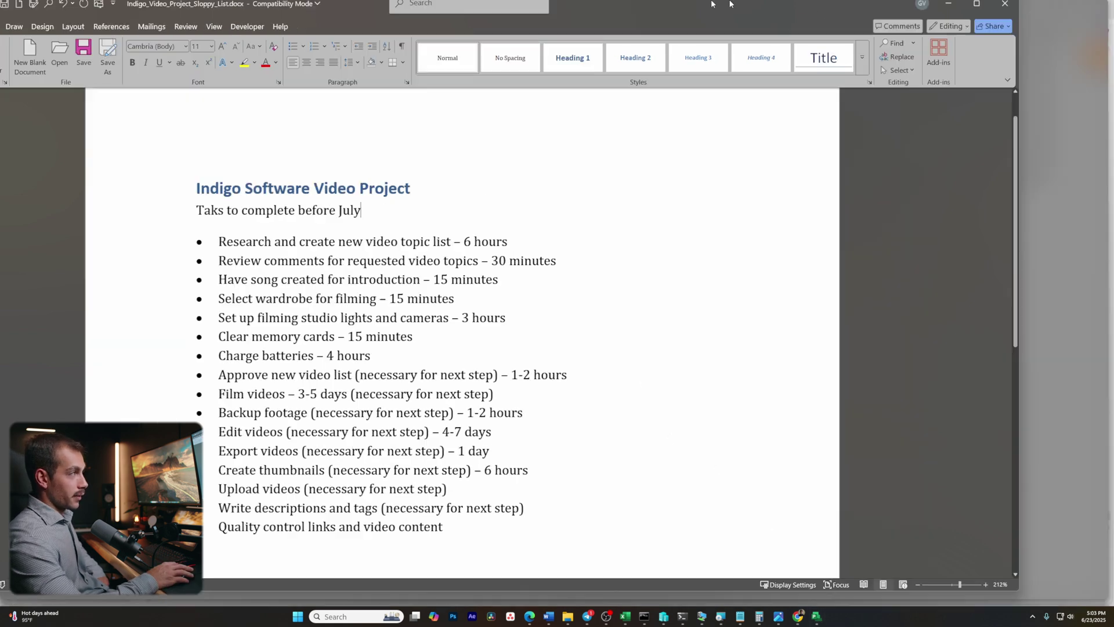
key("alt+Tab")
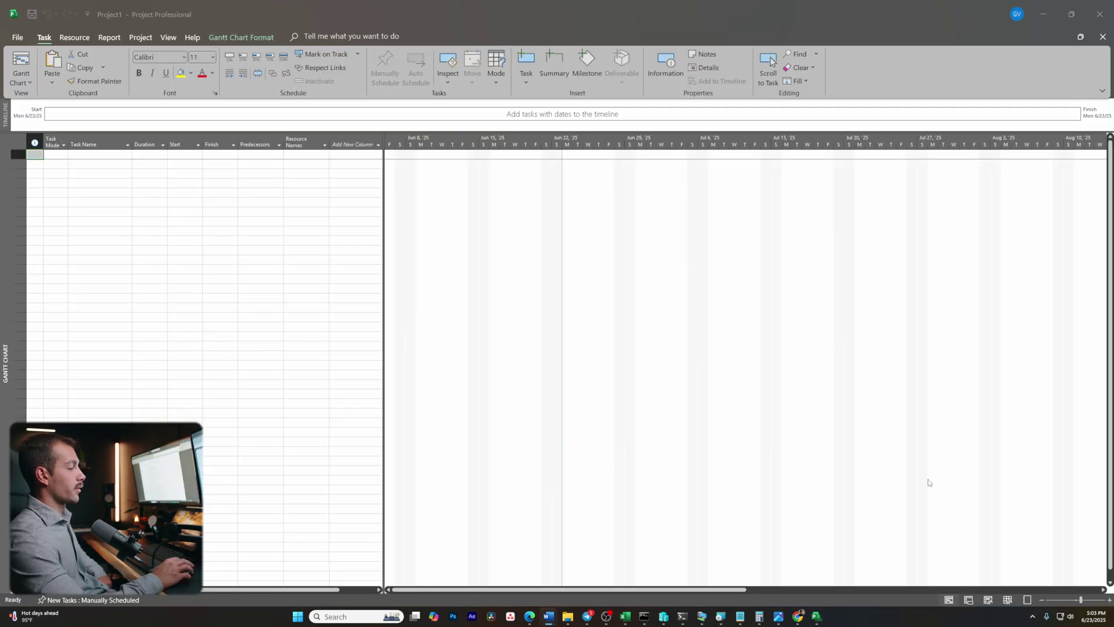
Set the Gantt timescale to days, widen the task table, and select row 1's Task Name cell.
left_click_drag(1081, 605, 1086, 604)
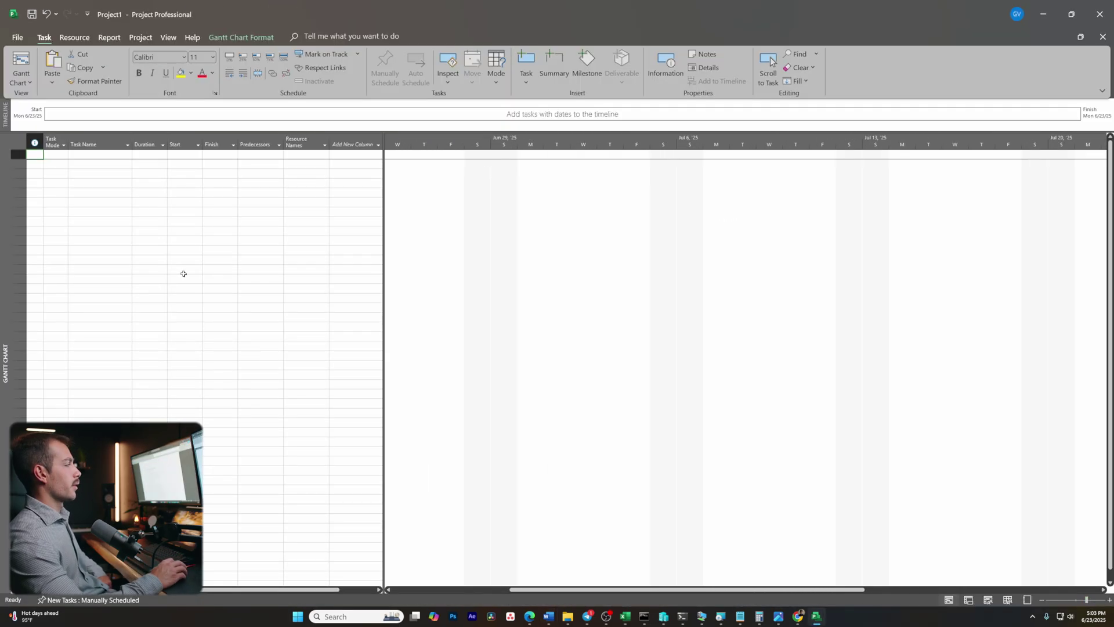
left_click(55, 154)
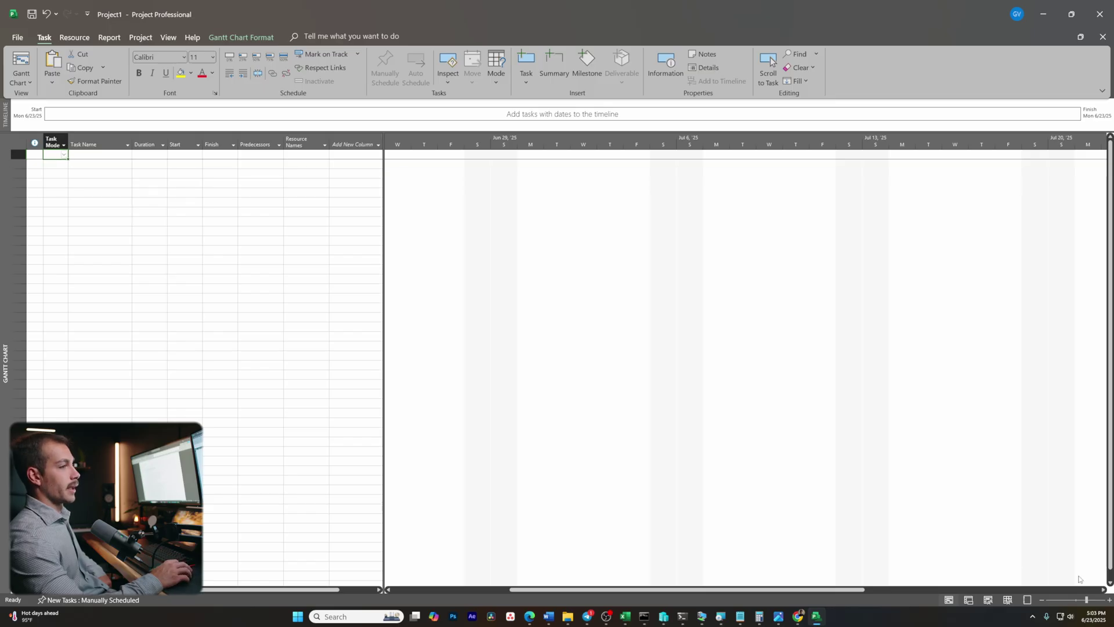
left_click_drag(1086, 601, 1100, 603)
left_click(1078, 604)
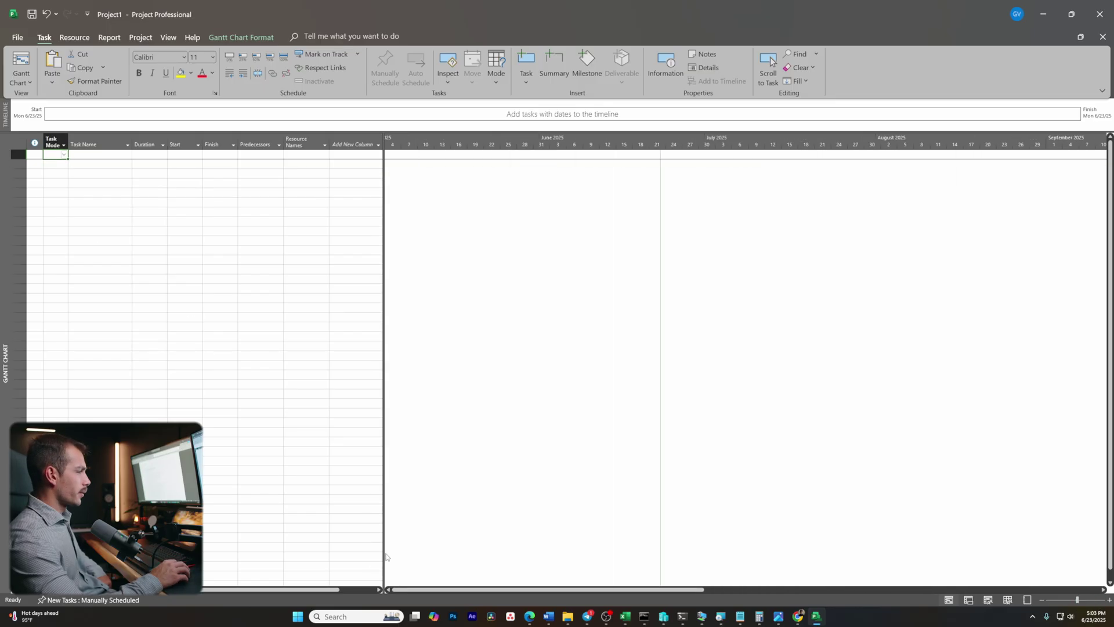
left_click_drag(384, 554, 552, 333)
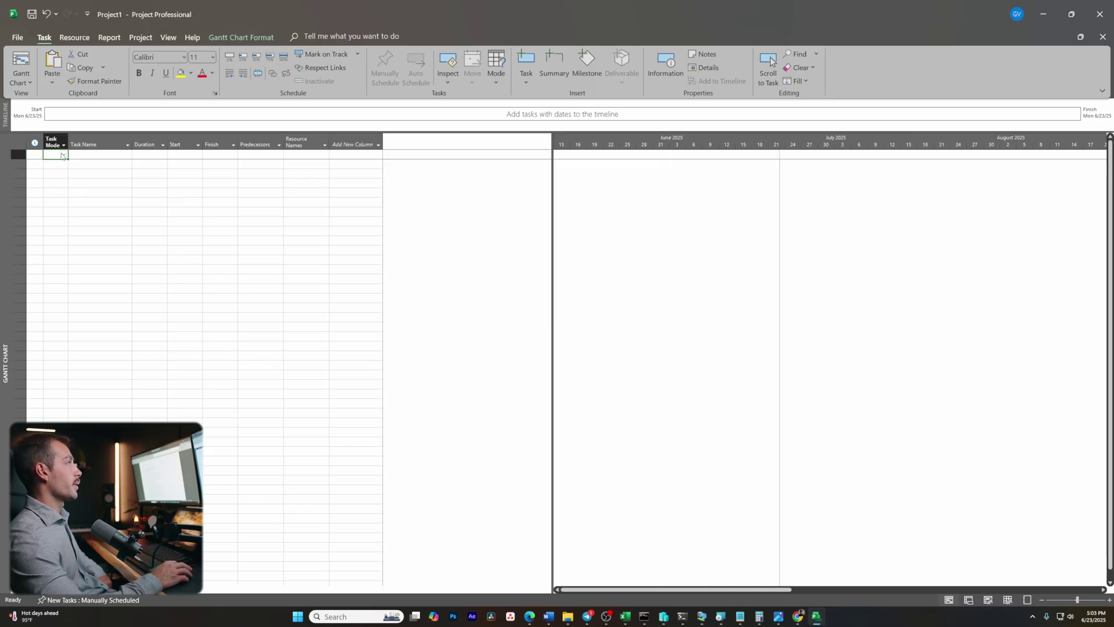
left_click(102, 154)
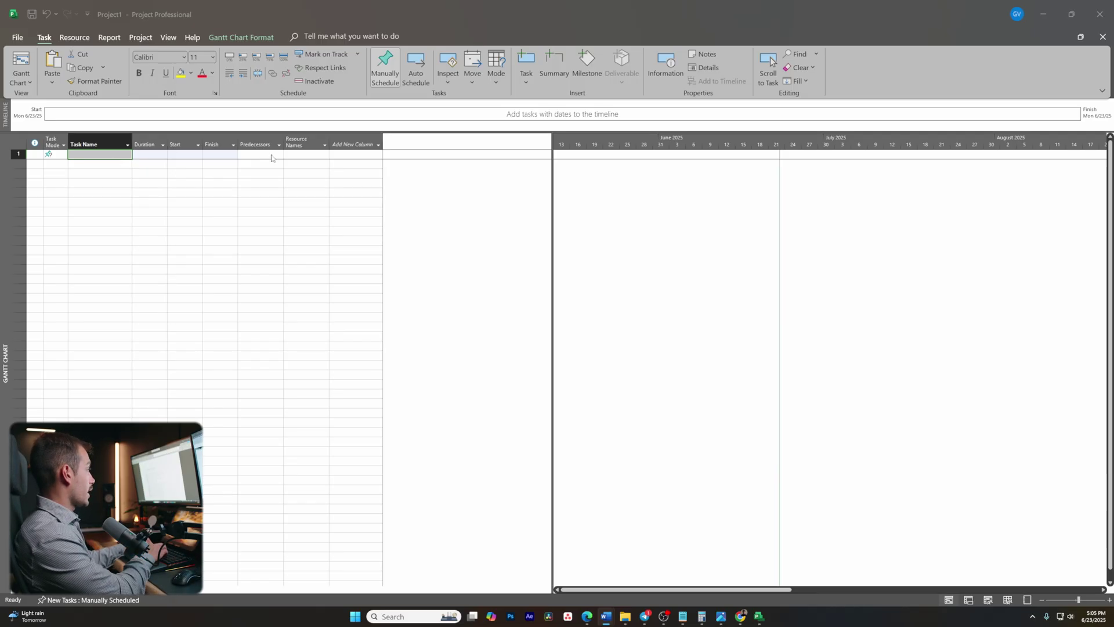
Enter 'Research and create video list' as task 1 and widen the Task Name column.
left_click(105, 153)
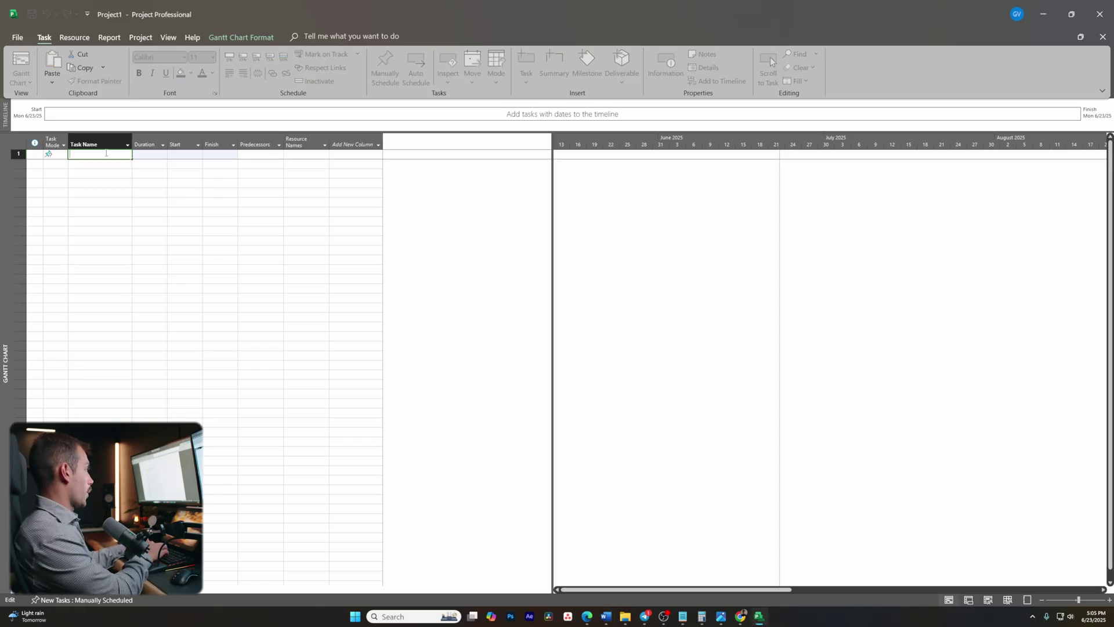
type("Res")
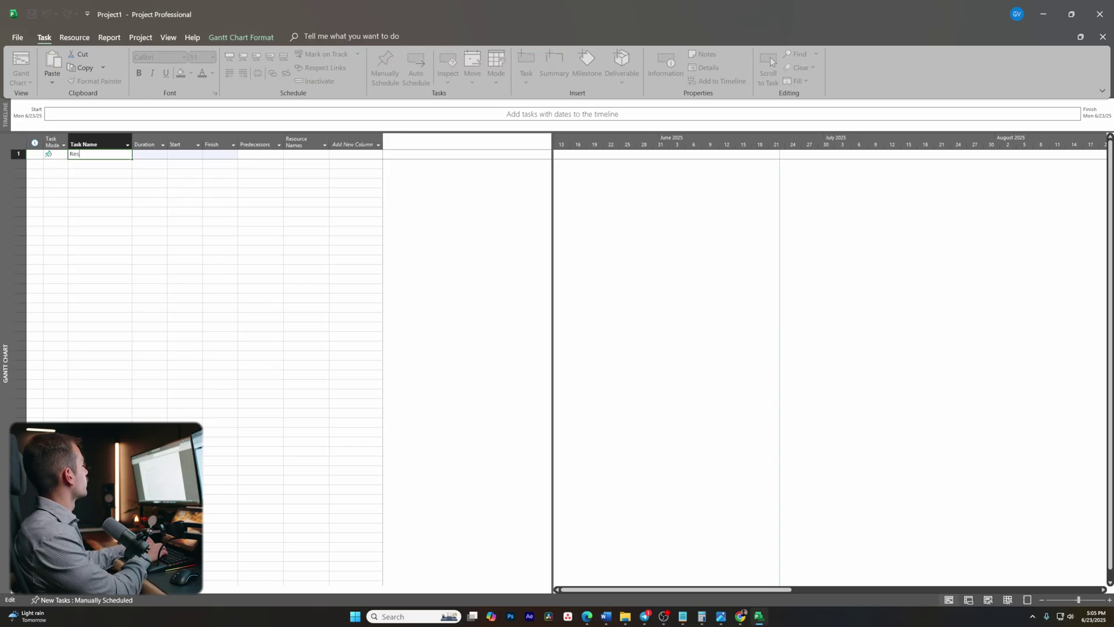
type("earch and Create")
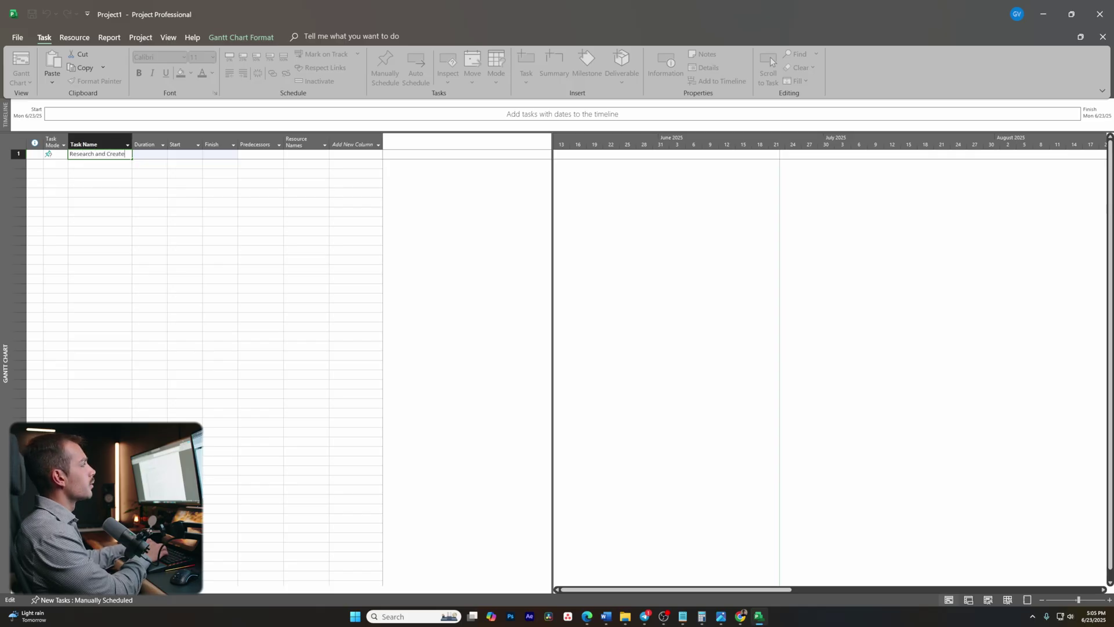
type(" Video")
type(" a")
key("ctrl+shift+Left")
key("ctrl+shift+Left")
key("ctrl+shift+Left")
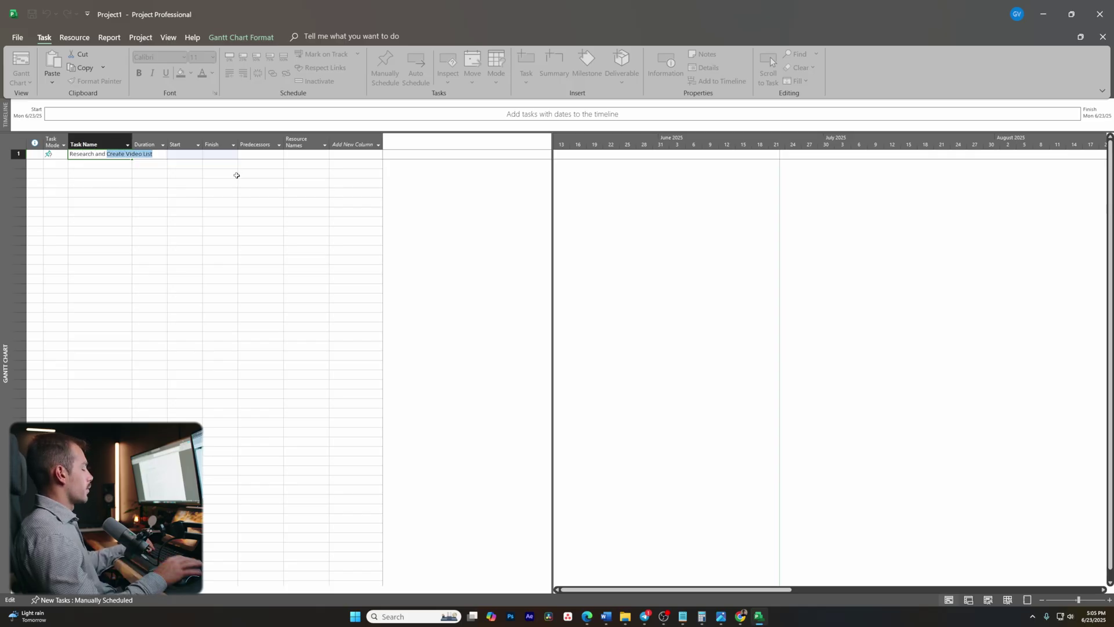
type("create v")
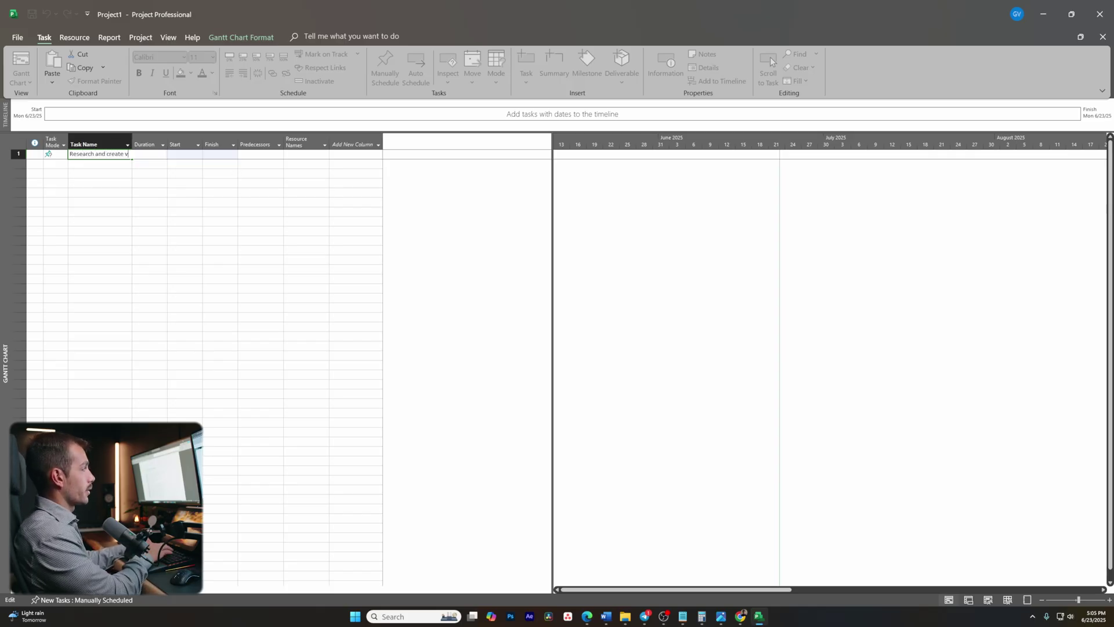
type("ideo list")
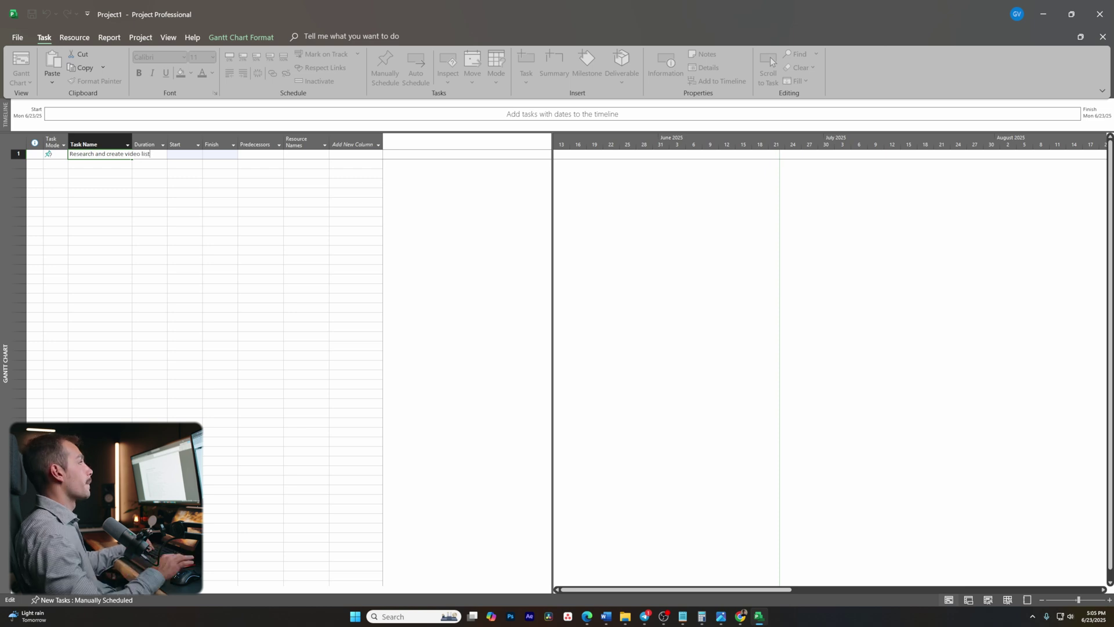
key("Return")
left_click_drag(133, 141, 182, 141)
Paste the remaining task names from the Word list into rows 2 through 16.
left_click(128, 165)
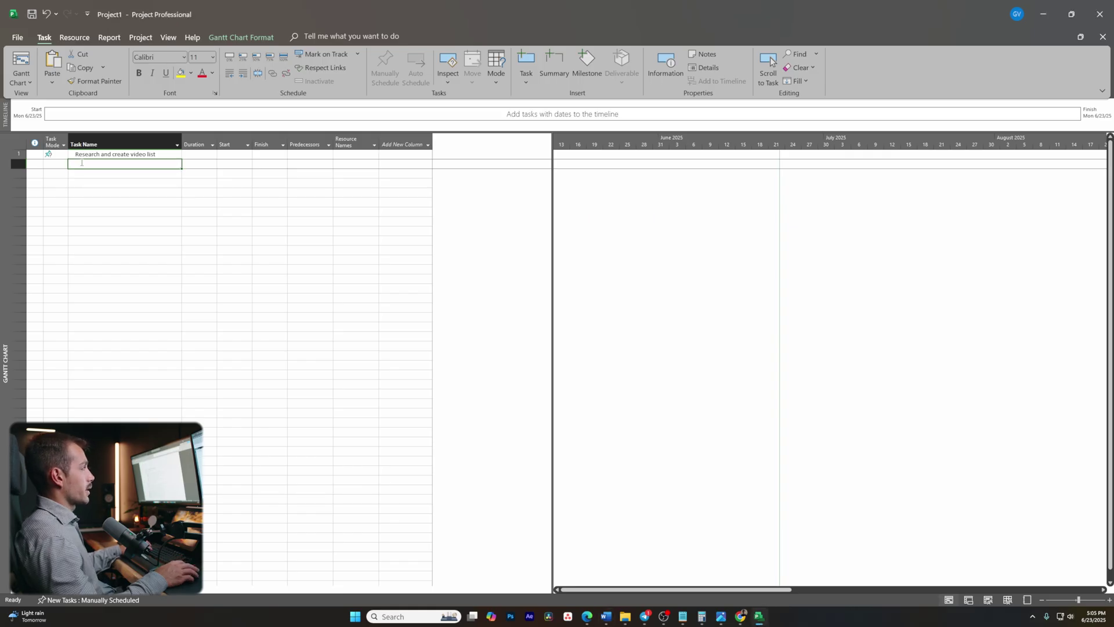
type("Review comments for requested video topics")
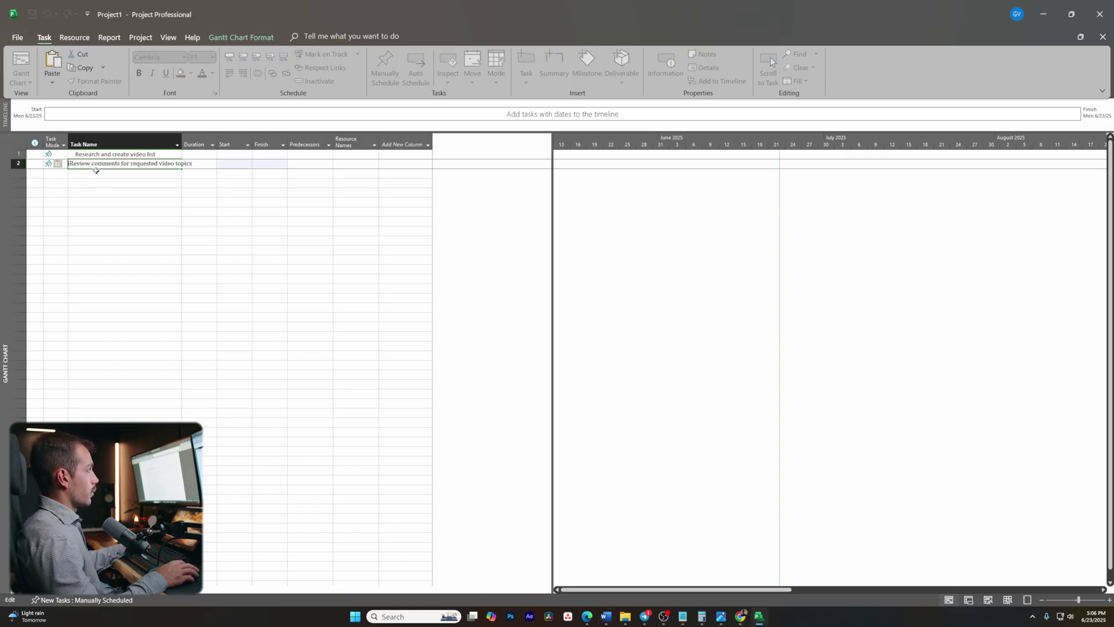
left_click(86, 173)
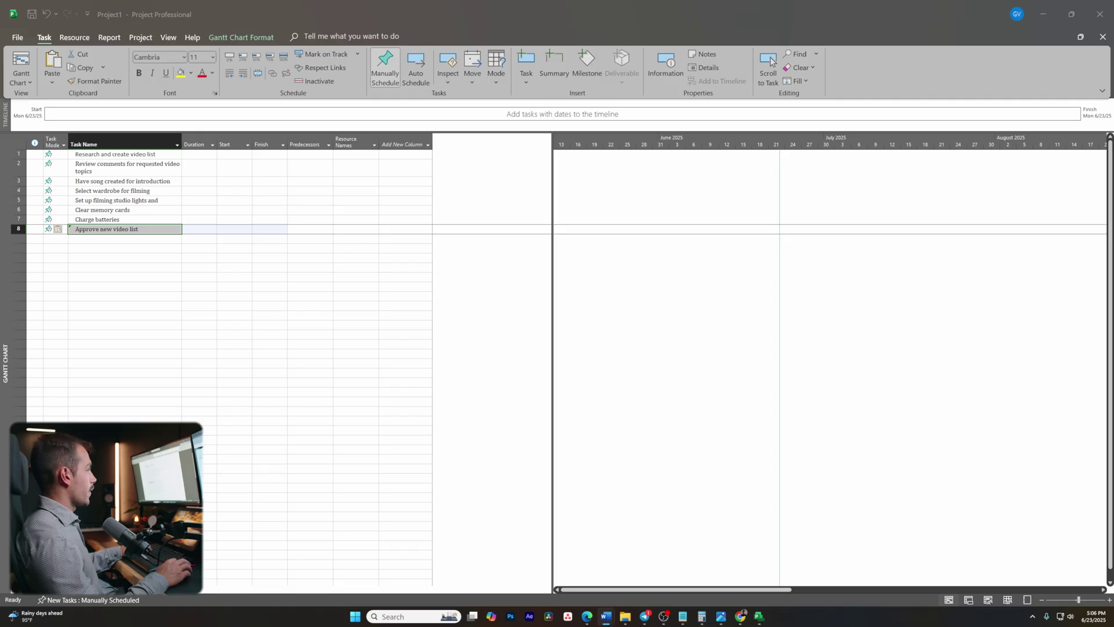
left_click(124, 239)
type("Film videos – 3-5 days")
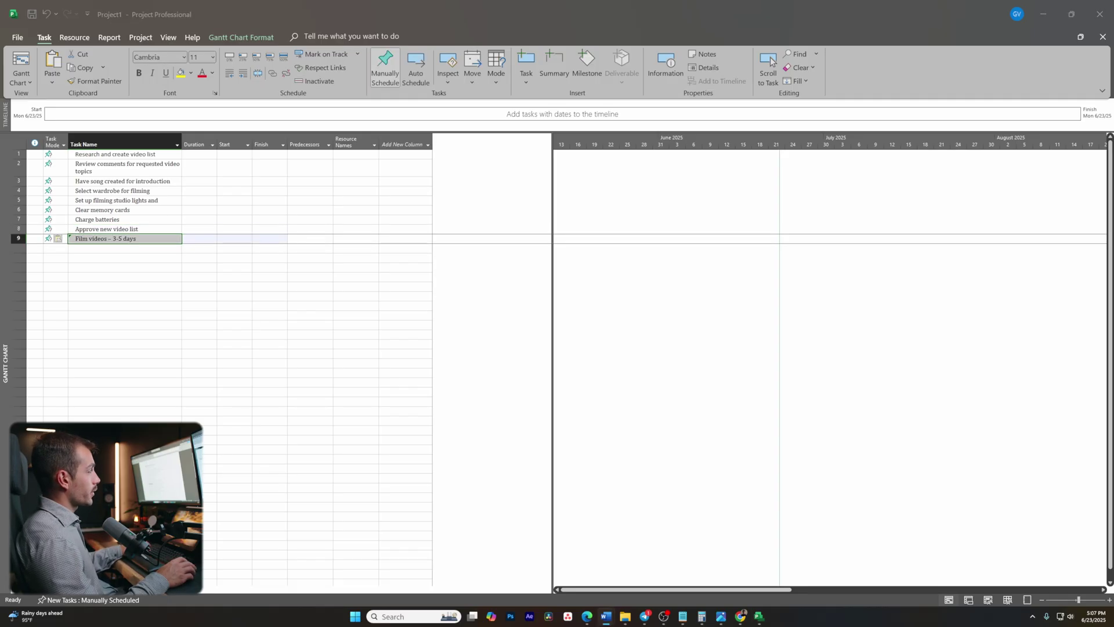
left_click(116, 247)
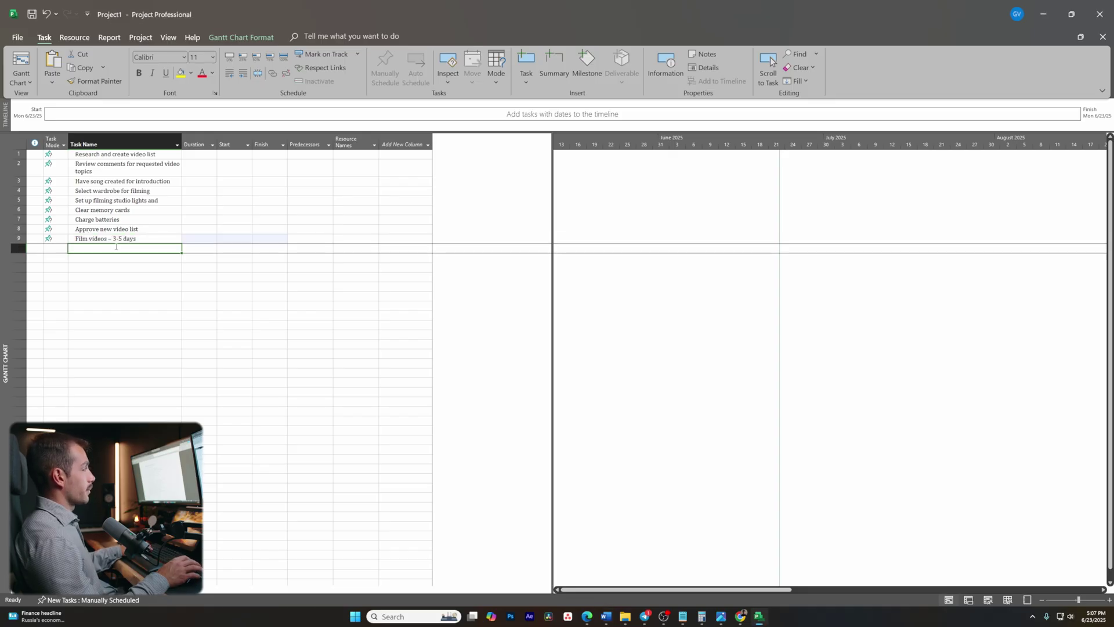
type("Backup footage")
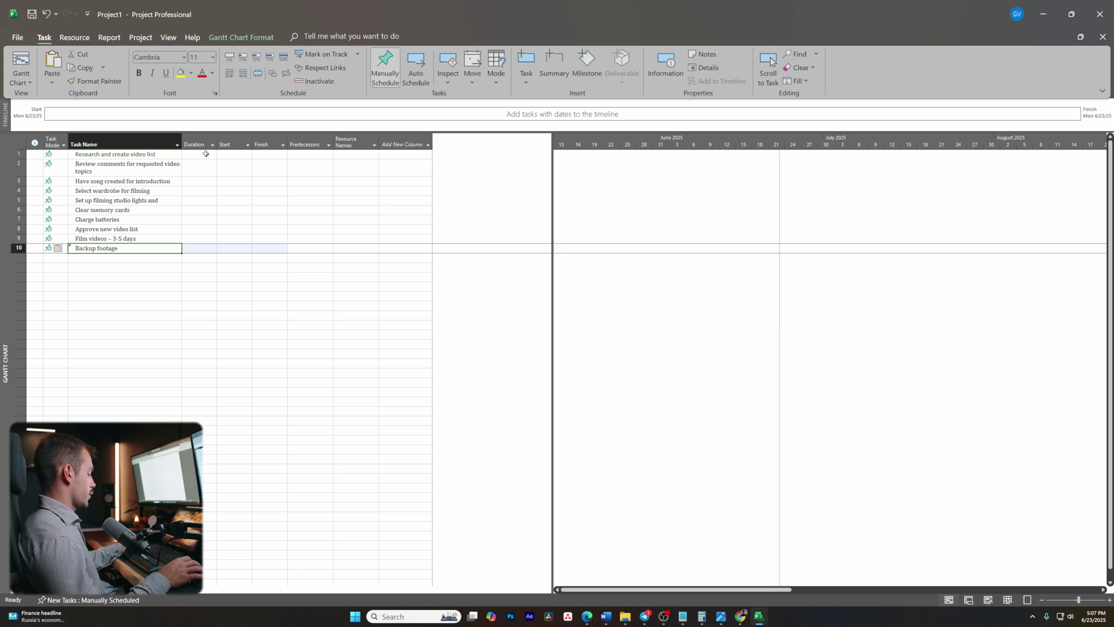
left_click(121, 260)
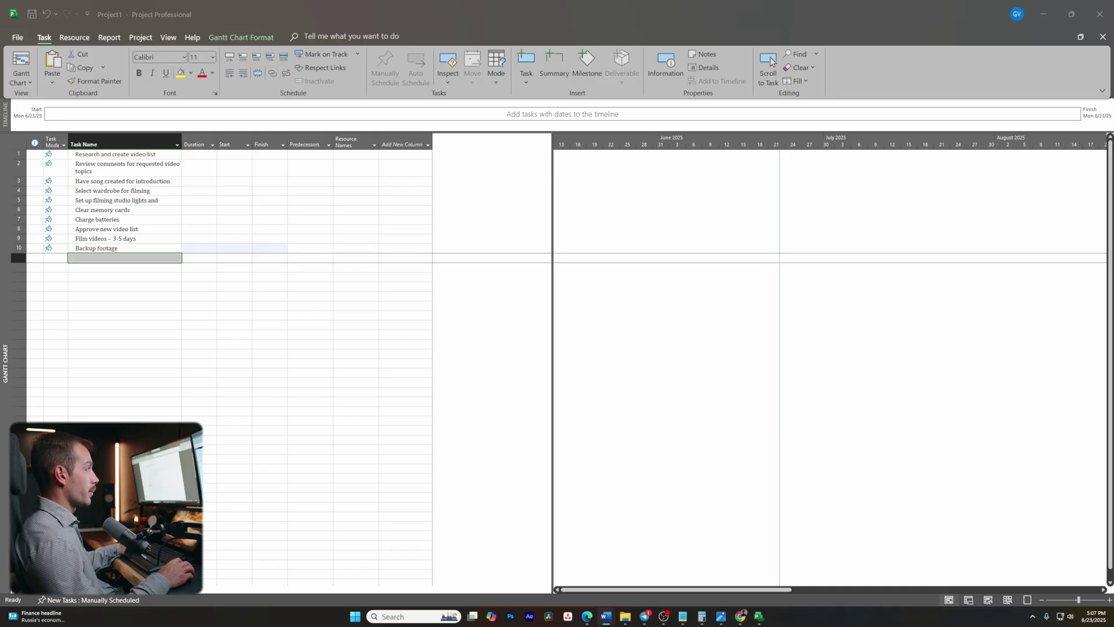
left_click(107, 260)
type("Edit videos Export videos Create thumbnails Upload videos Write descriptions and tags Quality control links and video content")
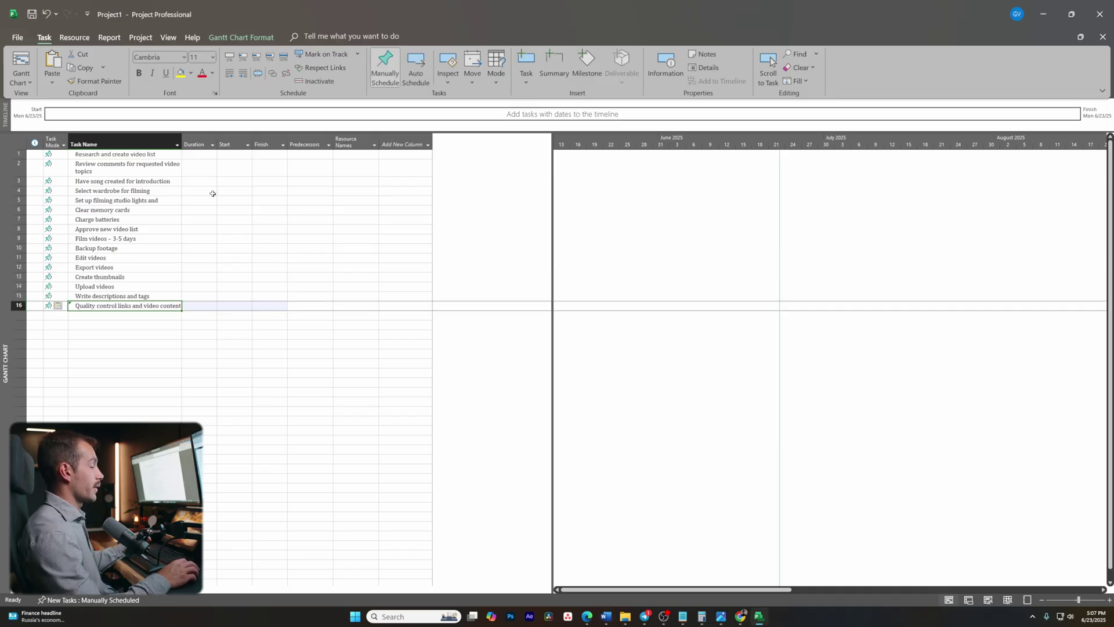
Keep task 1's duration at 1 day in the Duration column.
left_click(204, 154)
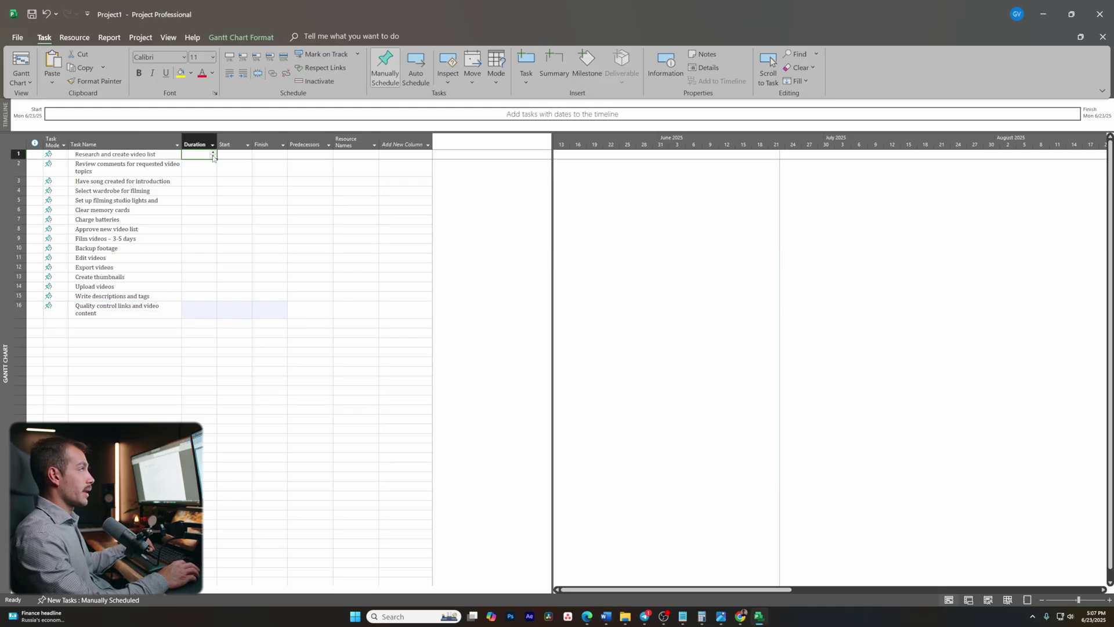
left_click(213, 155)
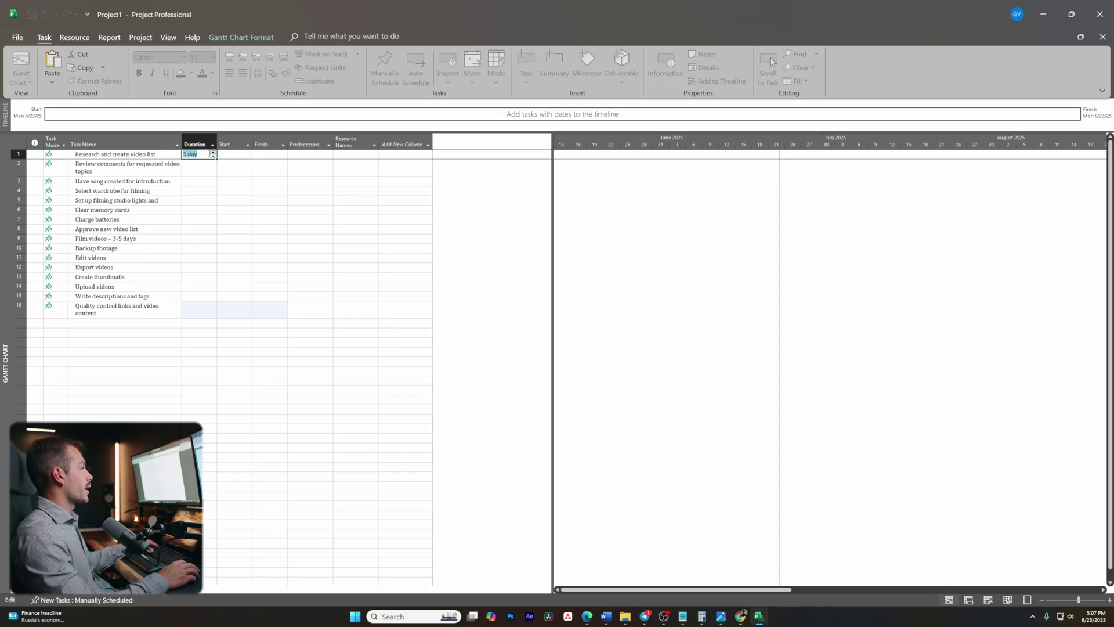
key("Escape")
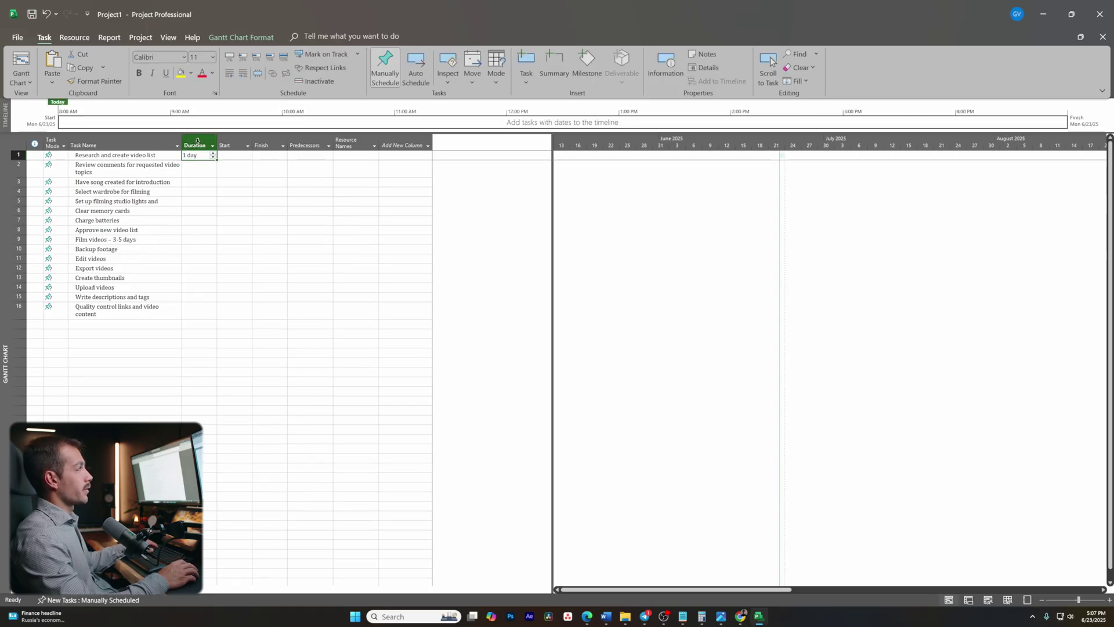
left_click(198, 141)
left_click(212, 146)
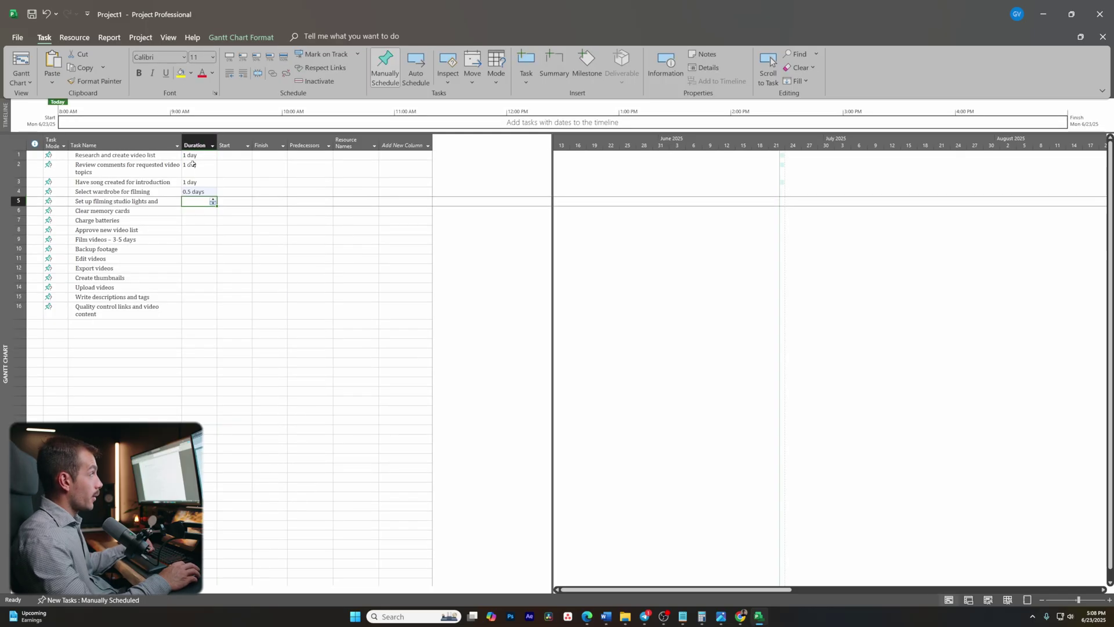
left_click(197, 155)
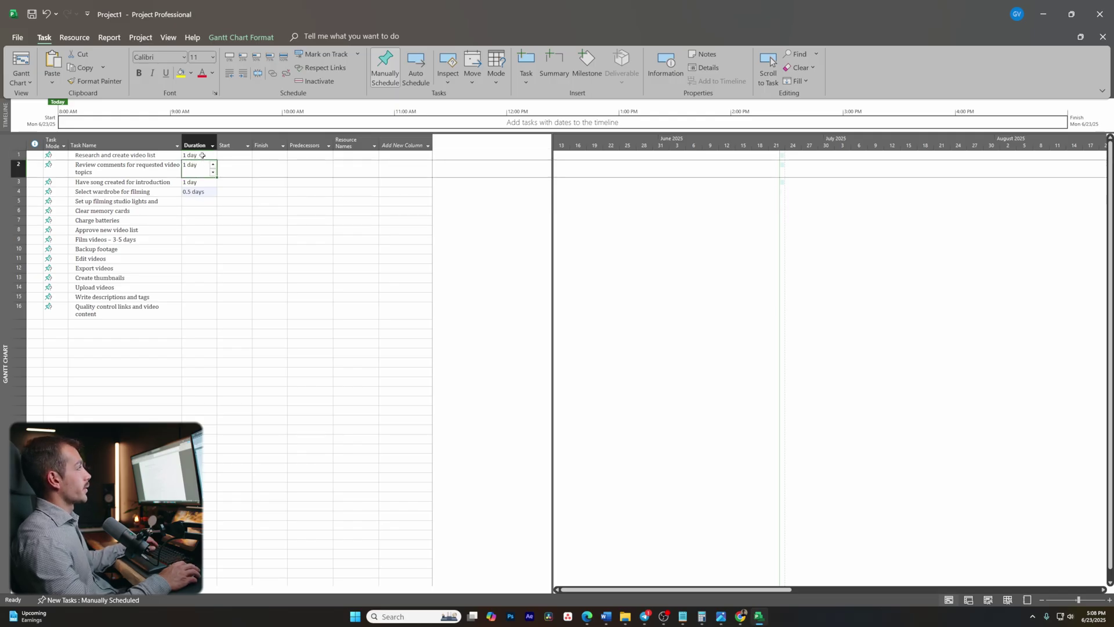
left_click(201, 155)
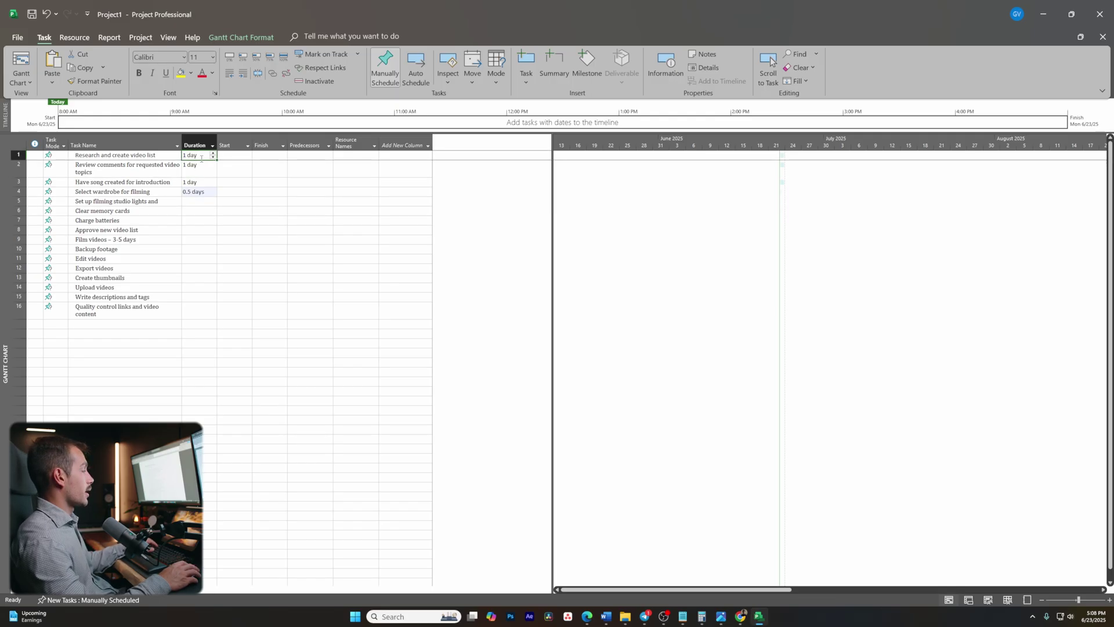
Give tasks 2 and 3 a 0.2-day duration and fill 0.2 days down through task 16.
left_click(200, 171)
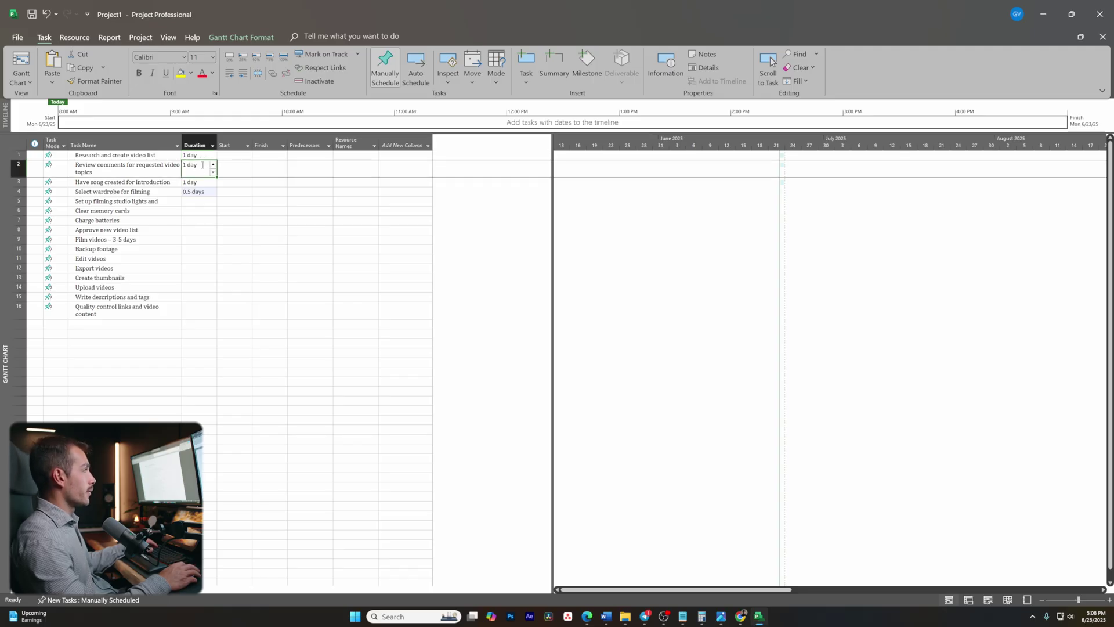
double_click(203, 165)
left_click(667, 378)
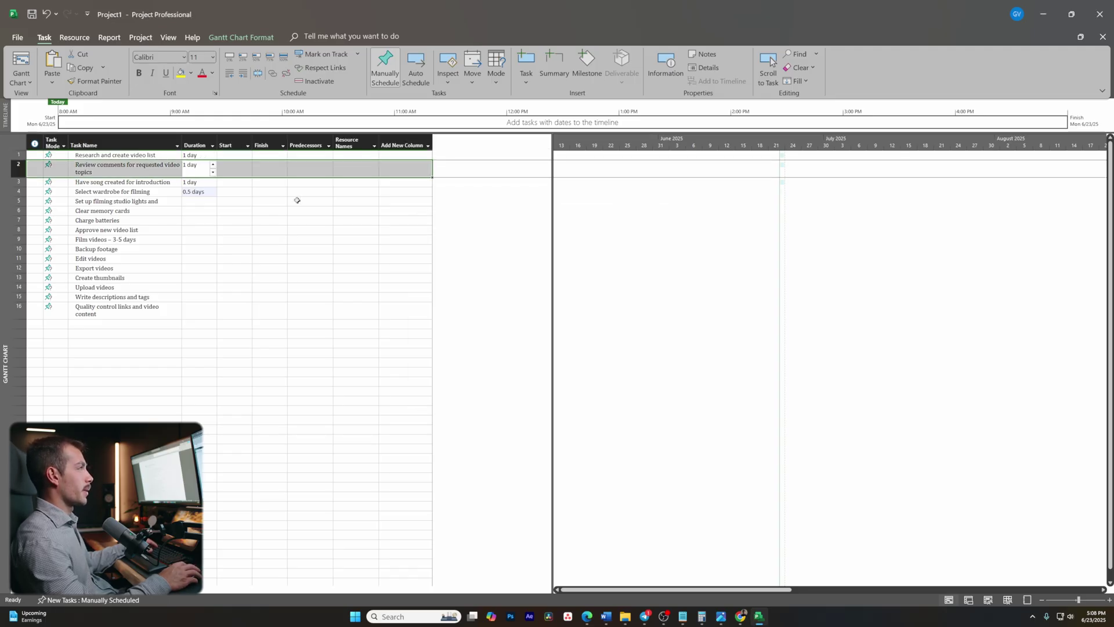
left_click(200, 169)
left_click(202, 166)
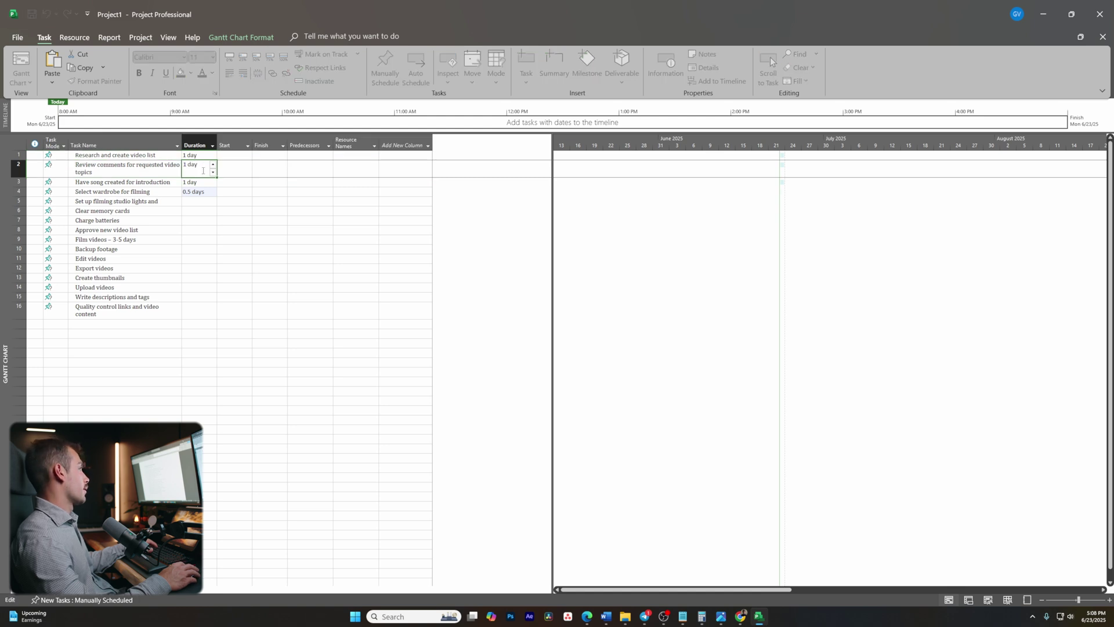
key("BackSpace")
key("BackSpace")
key("BackSpace")
key("BackSpace")
key("BackSpace")
type(".2")
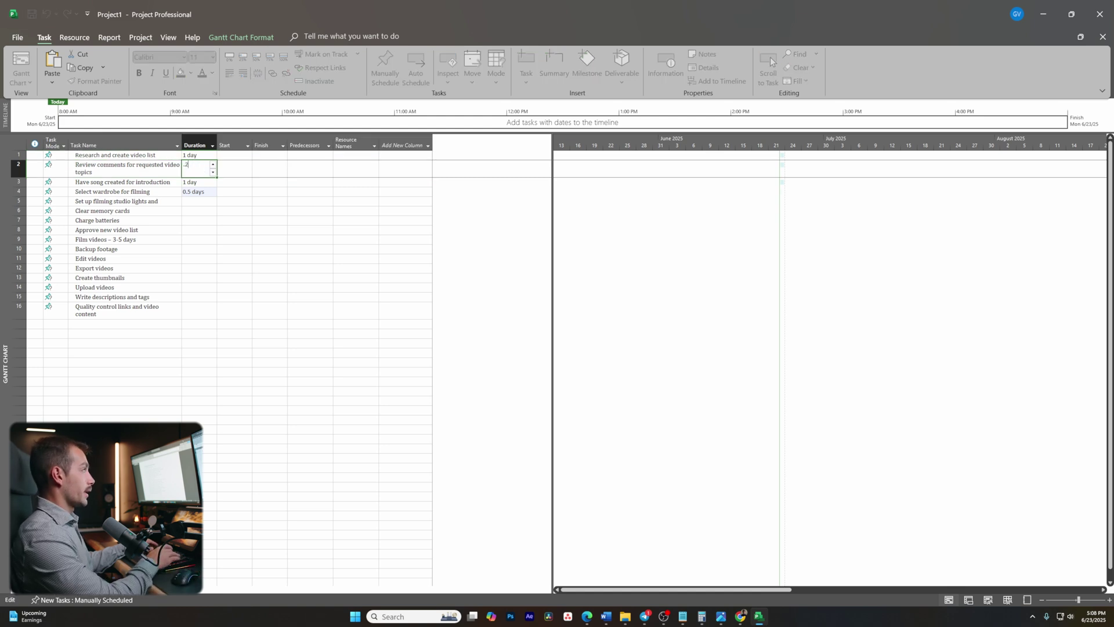
key("Return")
left_click(199, 181)
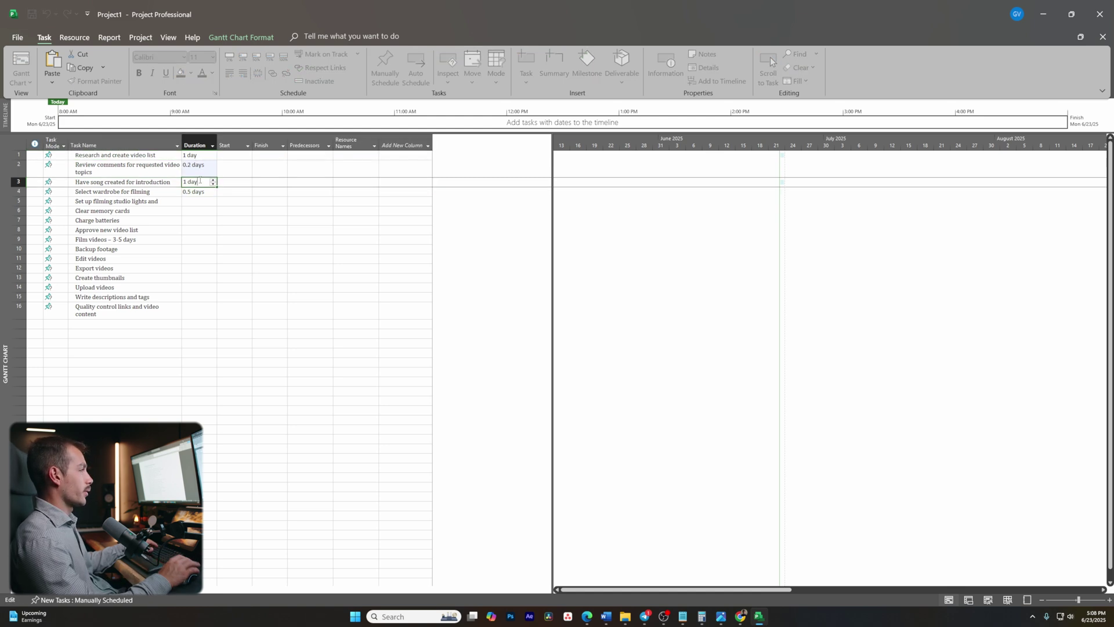
key("BackSpace")
key("BackSpace")
key("BackSpace")
key("BackSpace")
key("BackSpace")
type(".2")
key("Return")
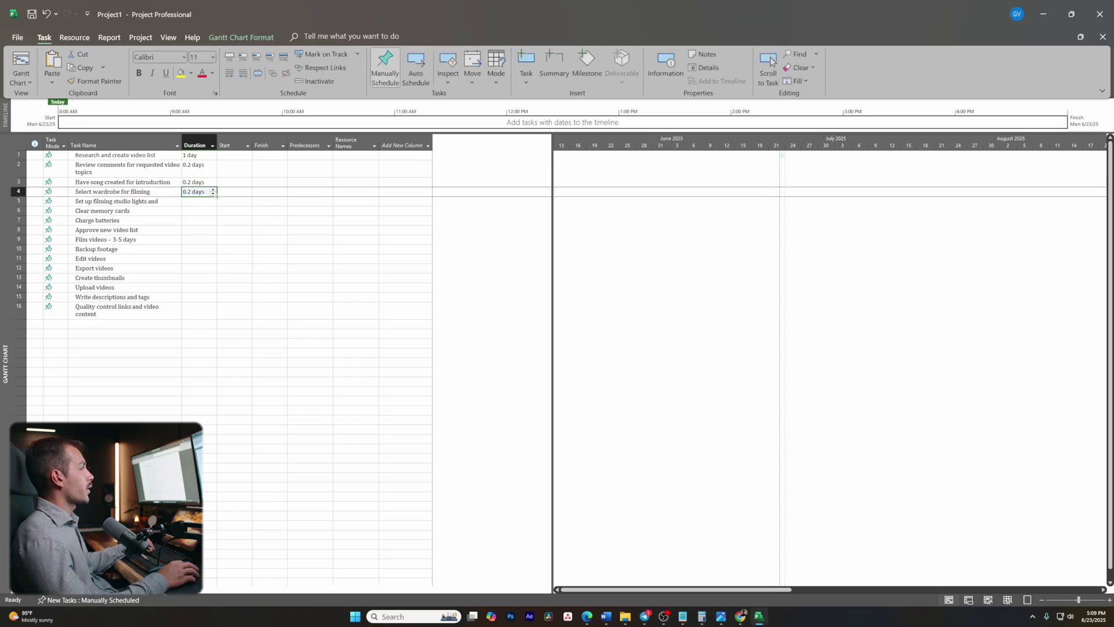
left_click_drag(216, 195, 216, 319)
left_click(261, 285)
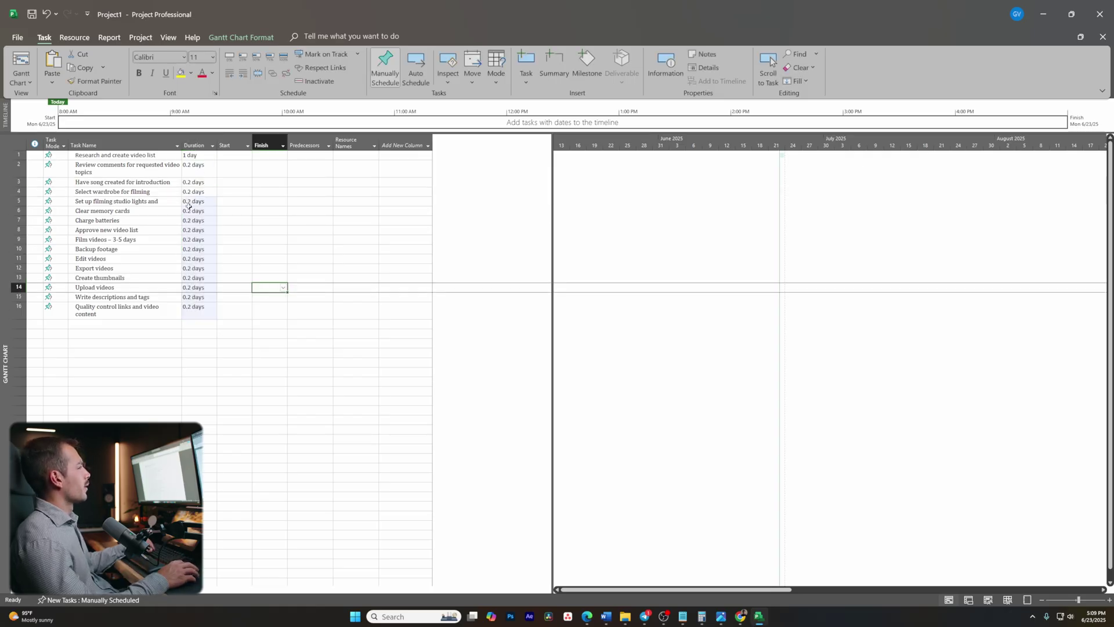
Set Charge batteries to 1 day and Film videos to 5 days.
left_click(194, 202)
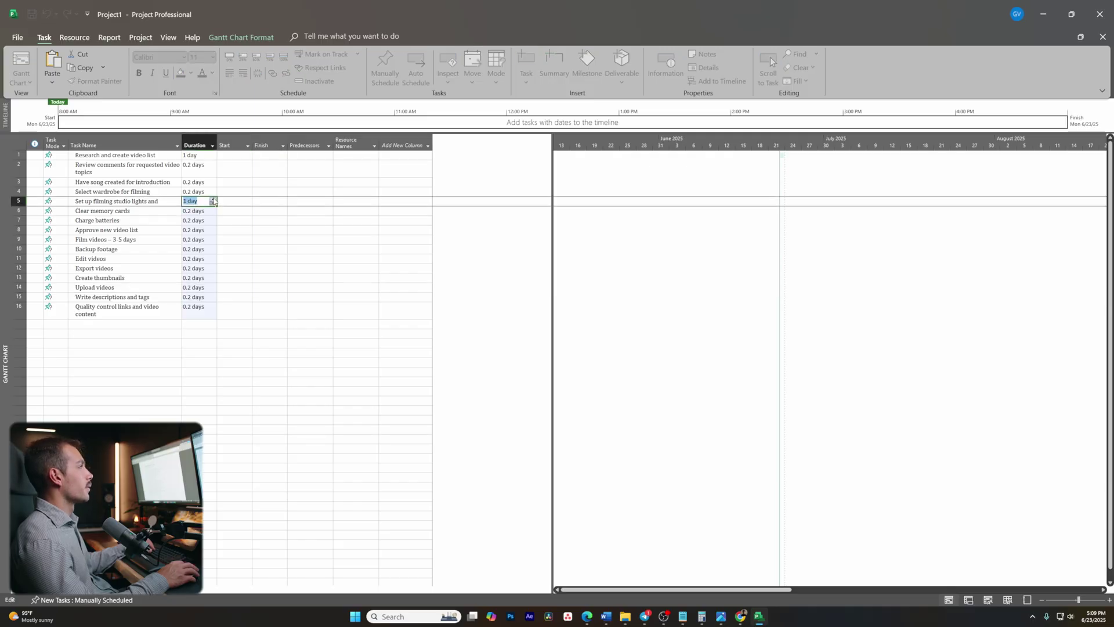
left_click(212, 220)
type("1")
key("Return")
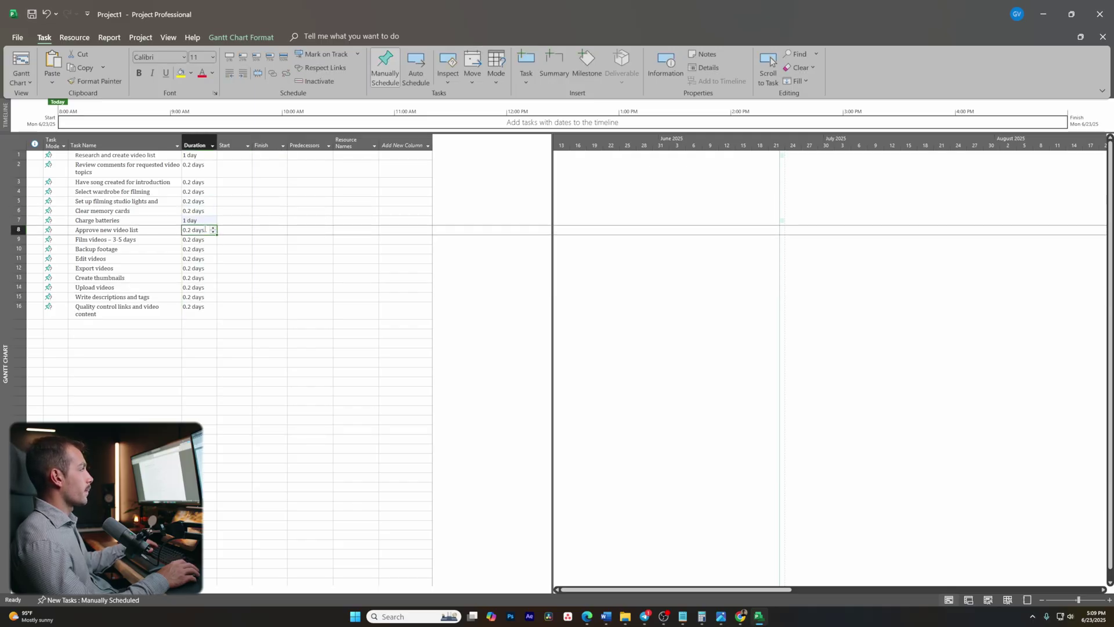
left_click(212, 240)
left_click(212, 238)
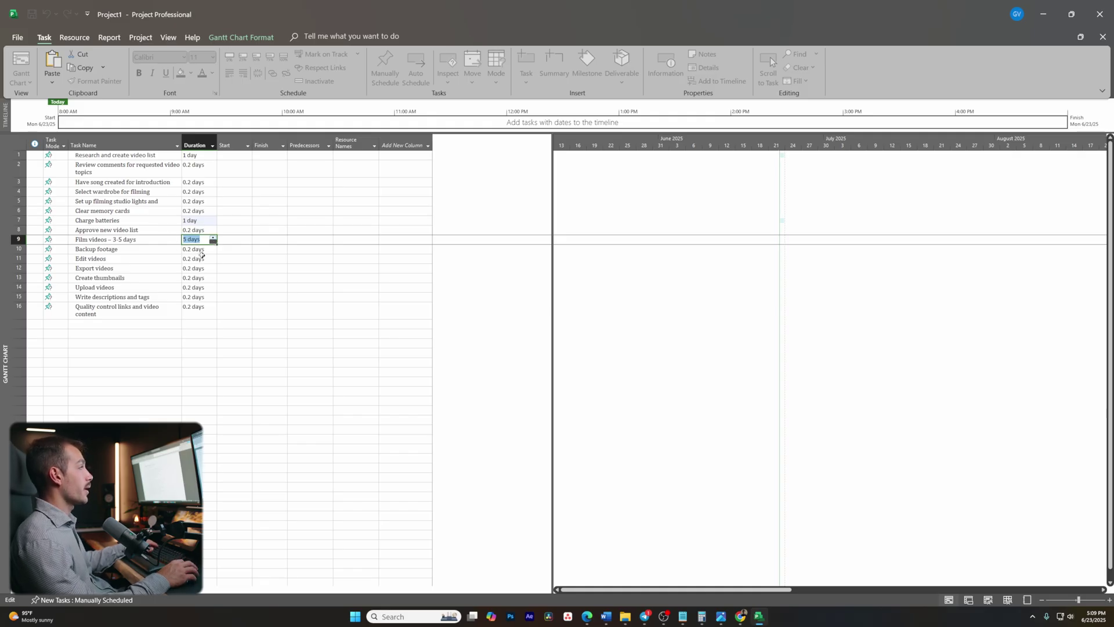
key("Return")
Set Edit videos to 7 days, Export videos and Create thumbnails to 1 day, Upload videos to 0.5 days.
left_click(203, 259)
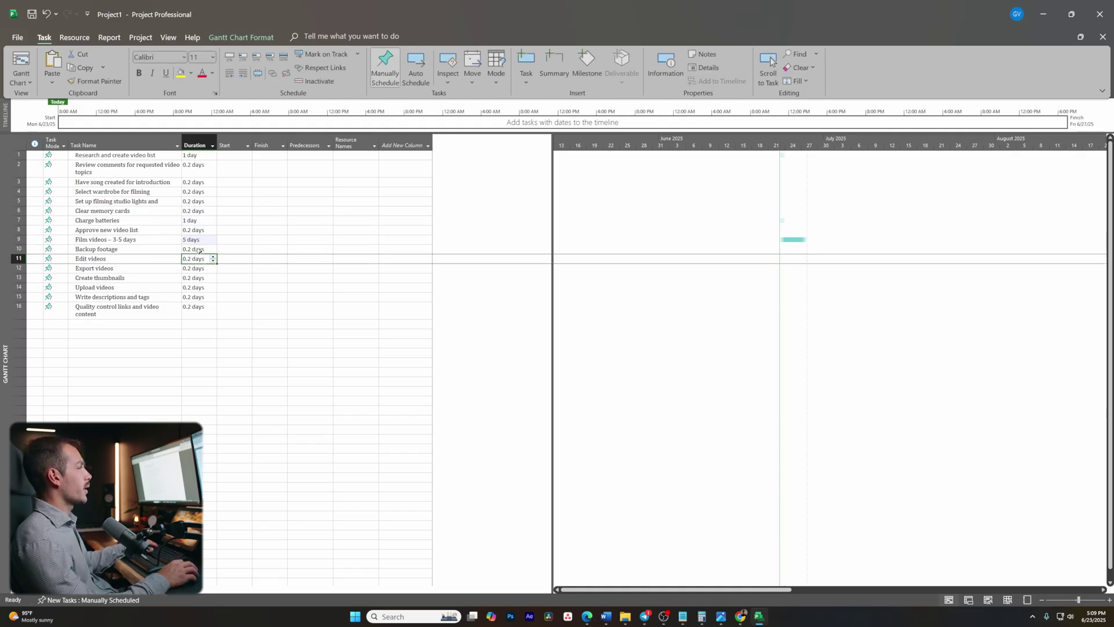
left_click(213, 257)
left_click(213, 257)
left_click(213, 256)
left_click(213, 256)
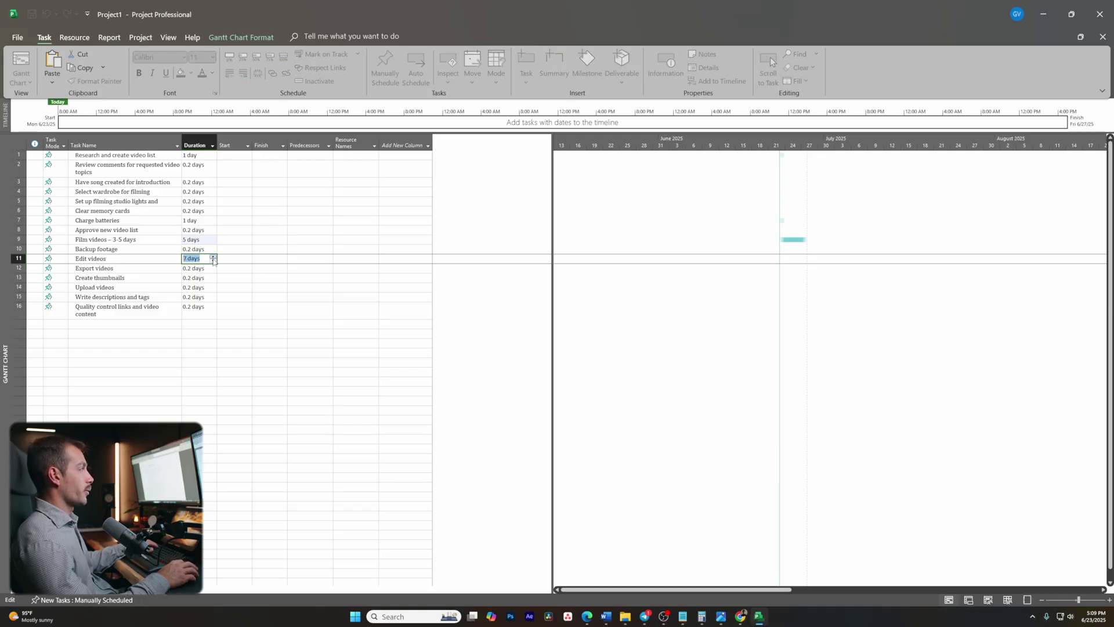
left_click(206, 270)
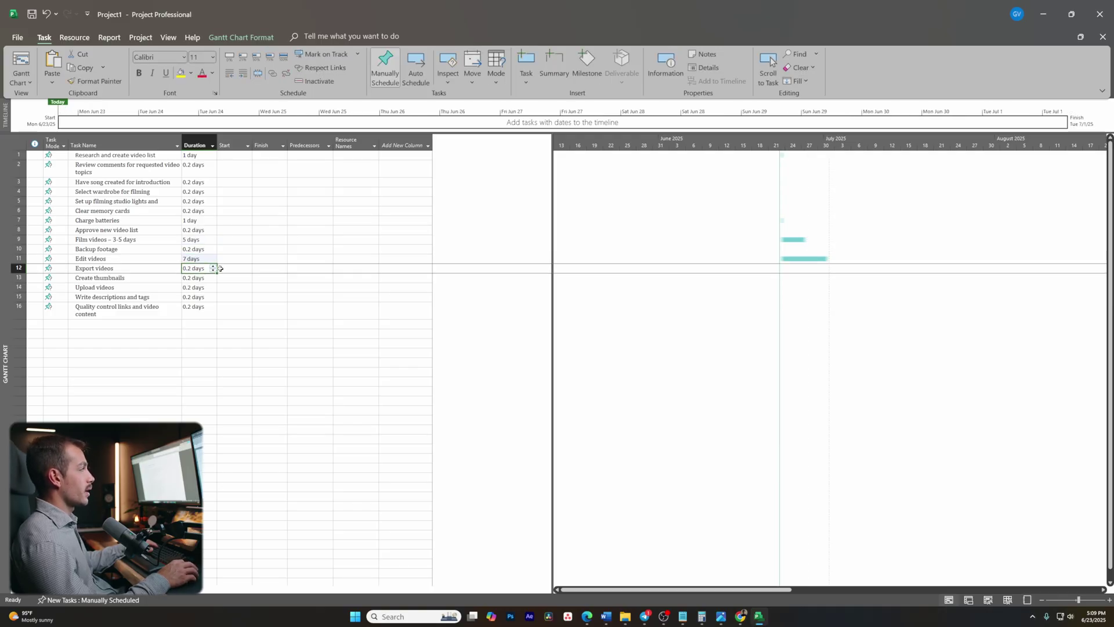
left_click(213, 266)
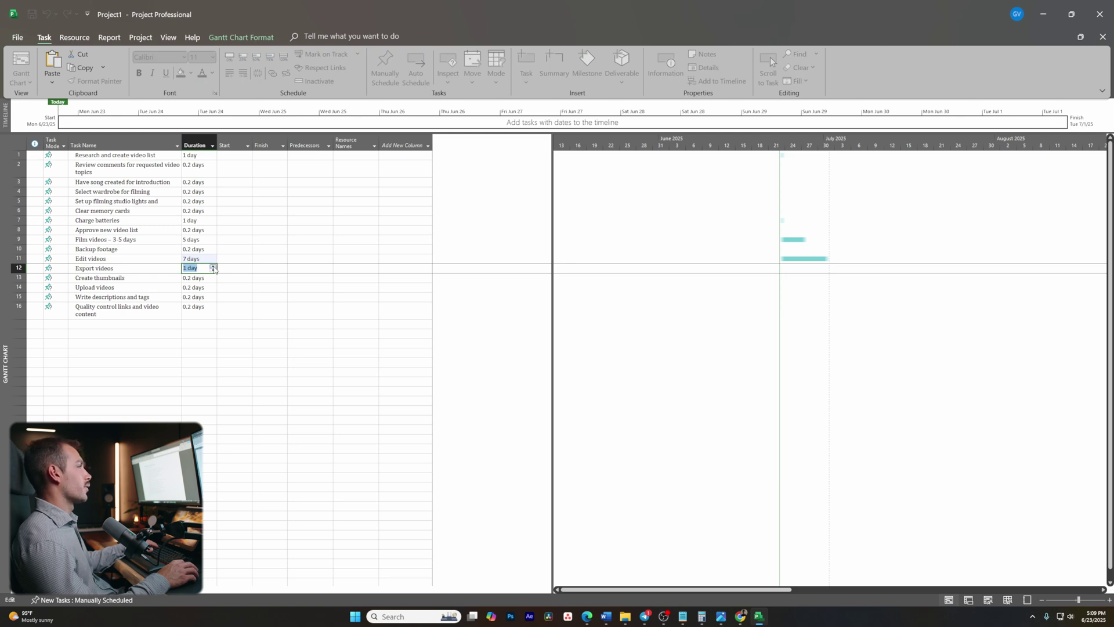
left_click(209, 276)
left_click(213, 276)
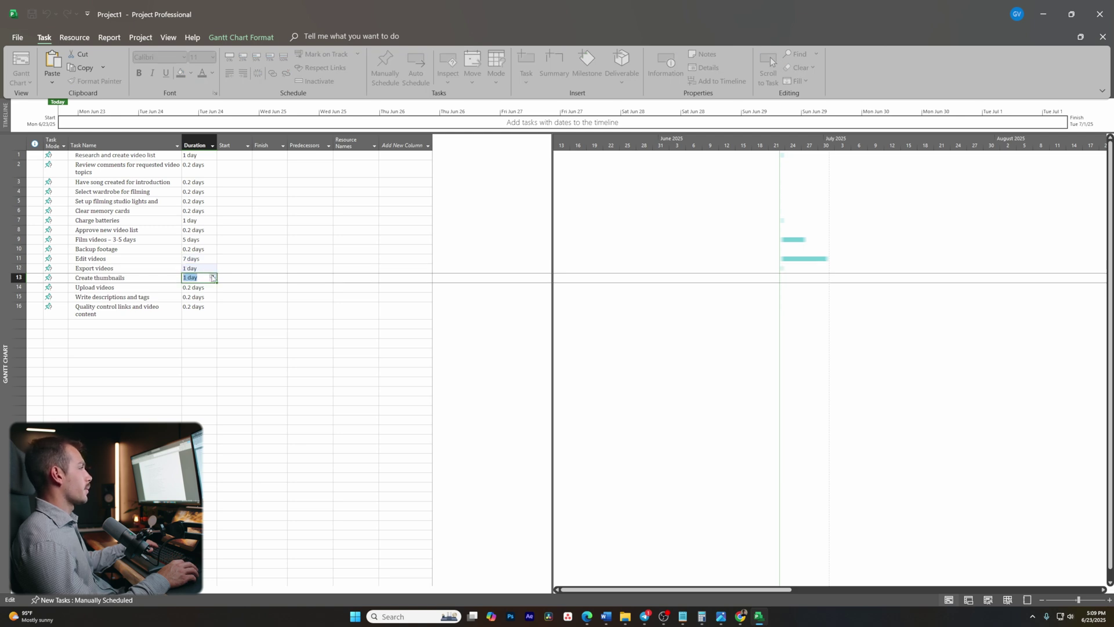
left_click(206, 288)
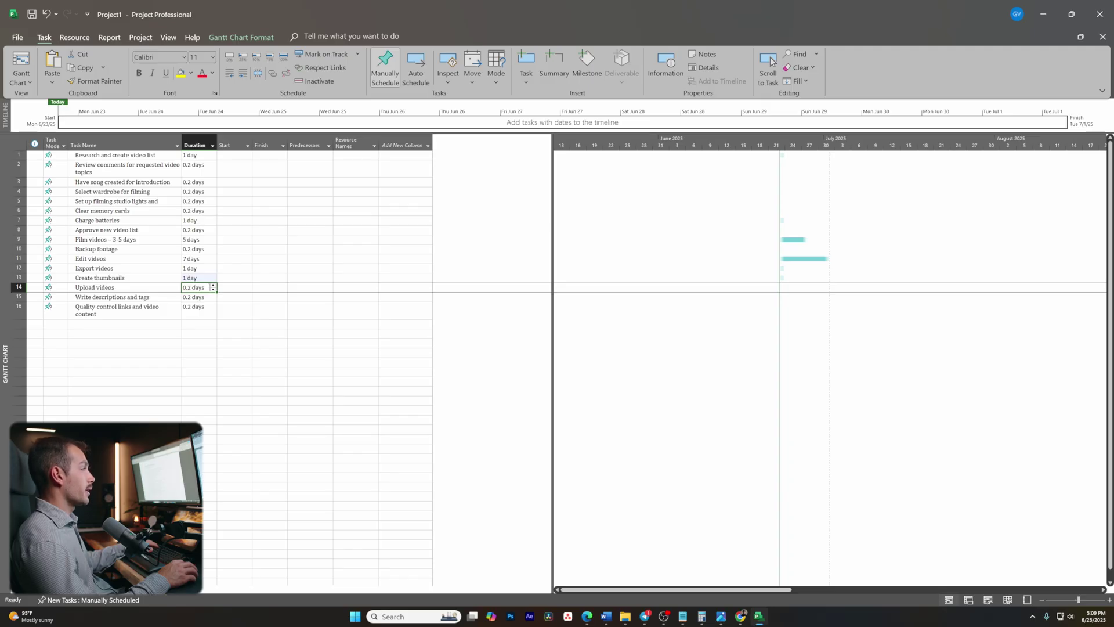
type("0.5")
left_click(210, 310)
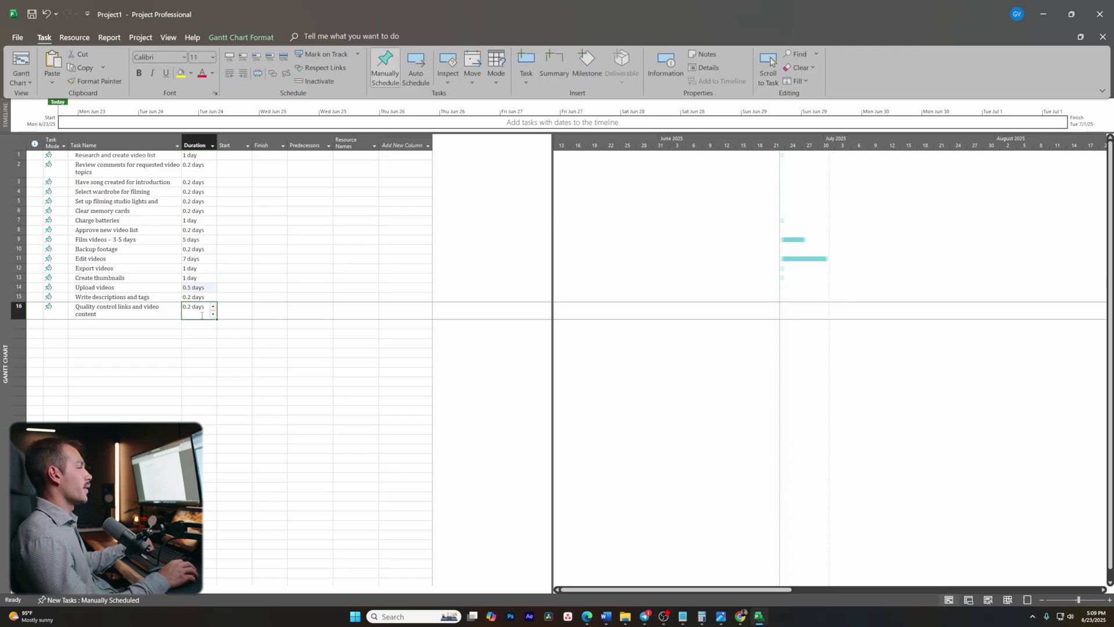
left_click(237, 153)
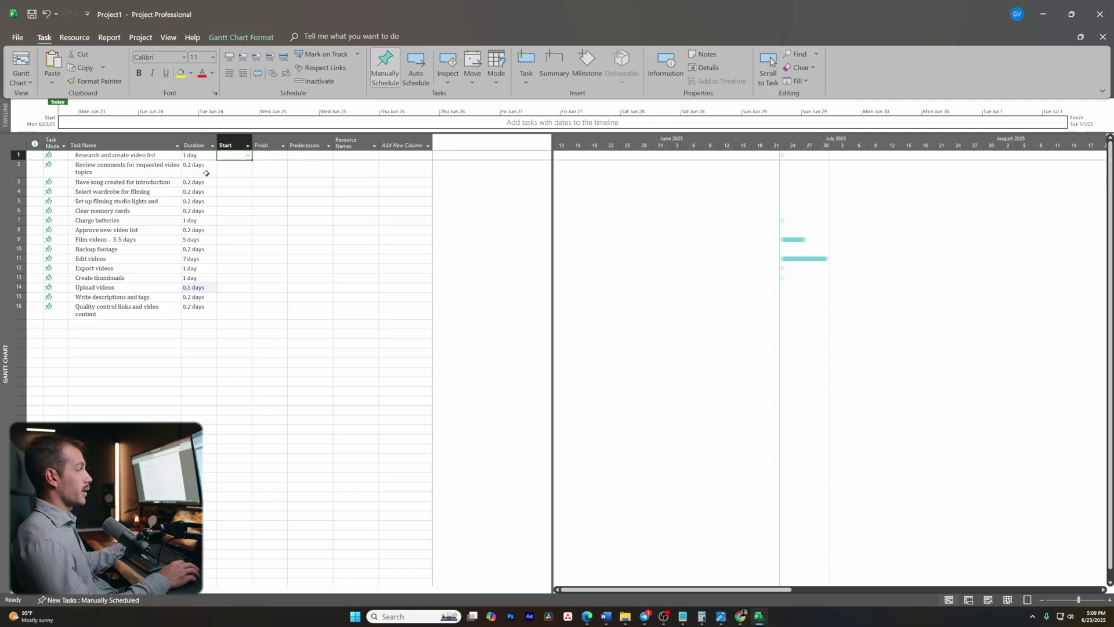
Start task 1 on Tue 6/10/25 and fill that start date down to tasks 2–4.
left_click(248, 156)
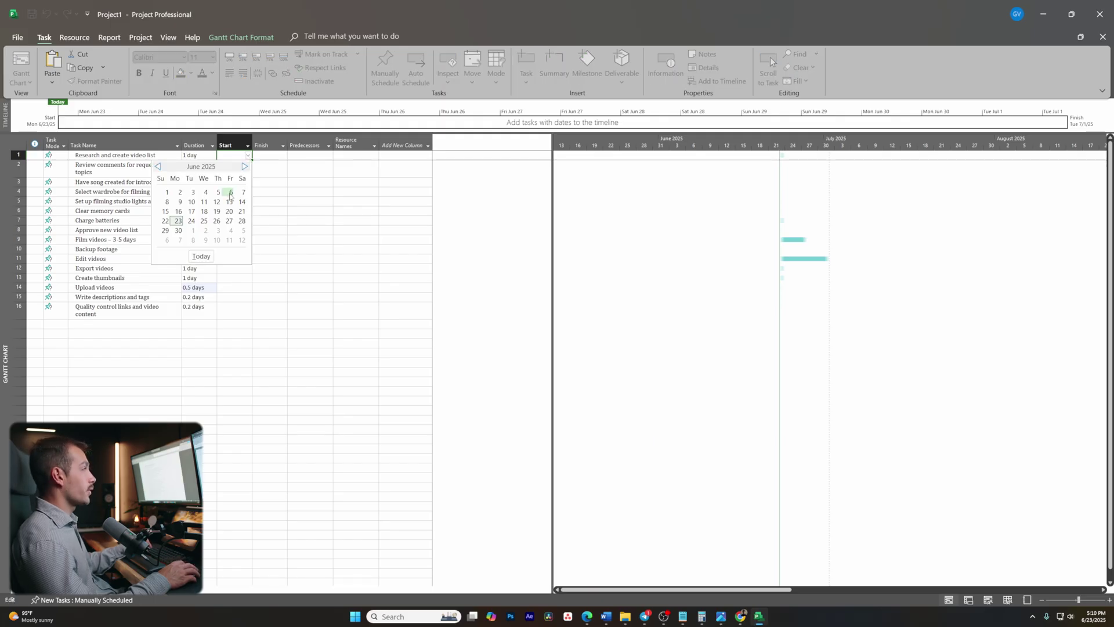
left_click(192, 201)
left_click(245, 167)
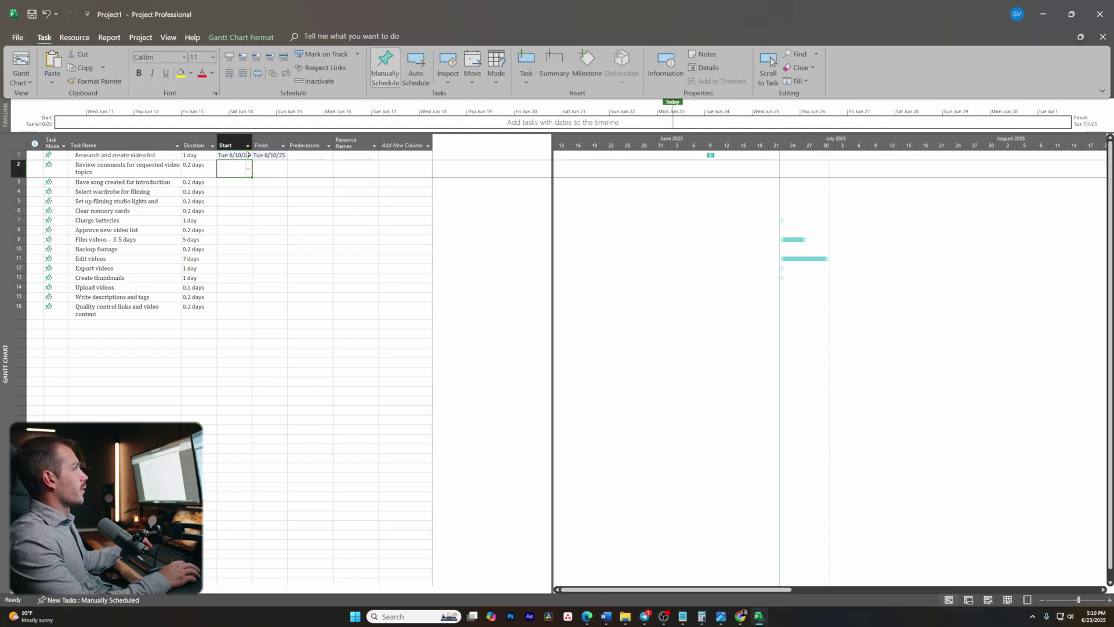
key("Up")
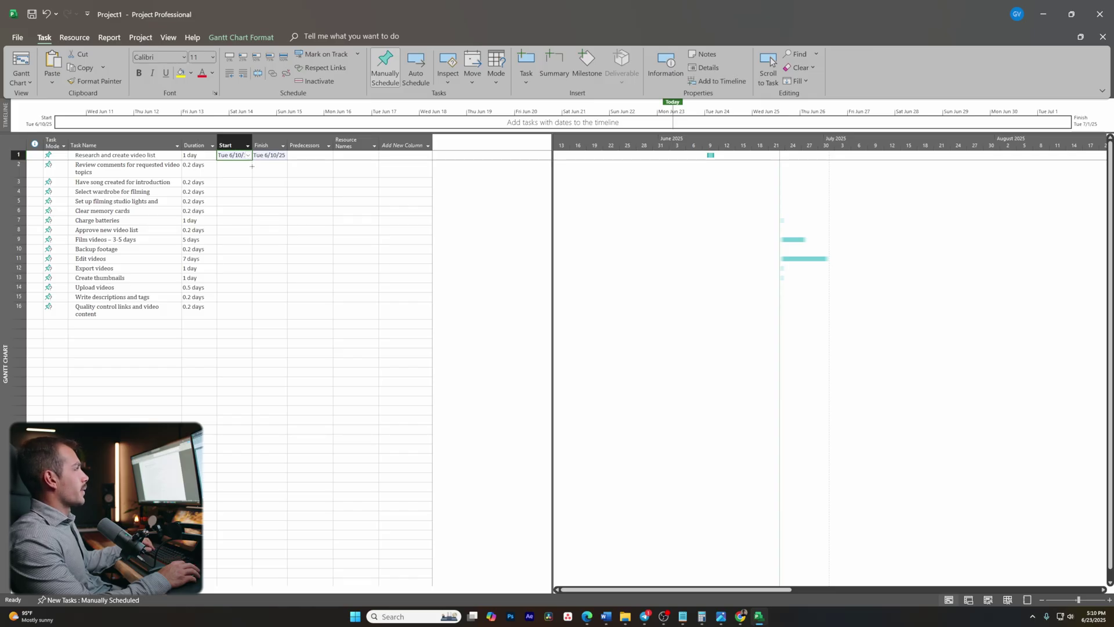
left_click_drag(251, 166, 247, 195)
left_click(235, 201)
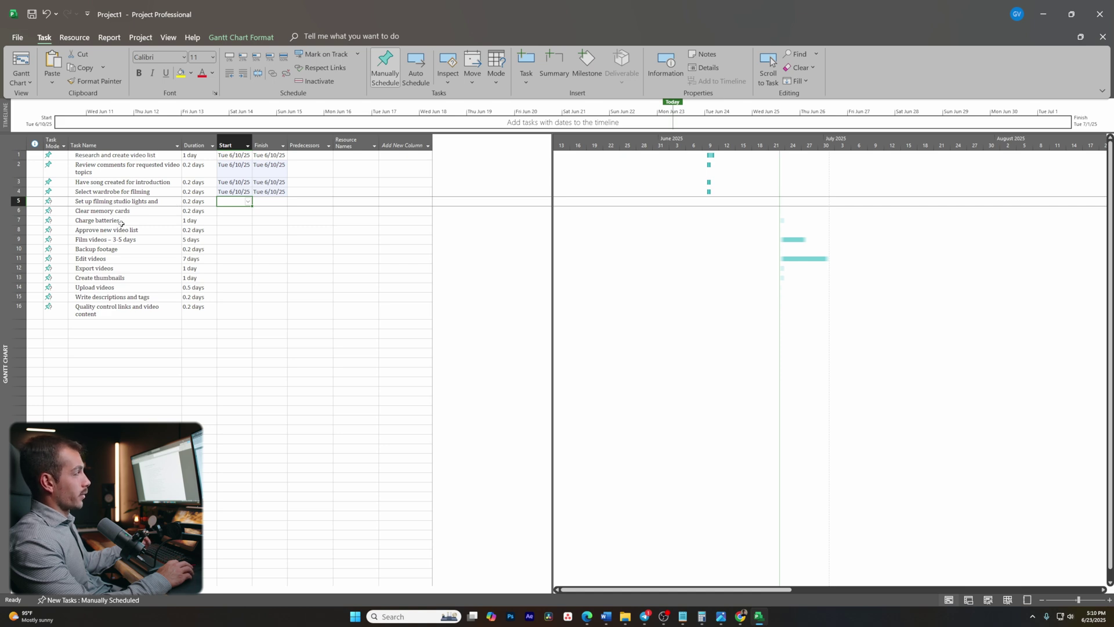
left_click(19, 229)
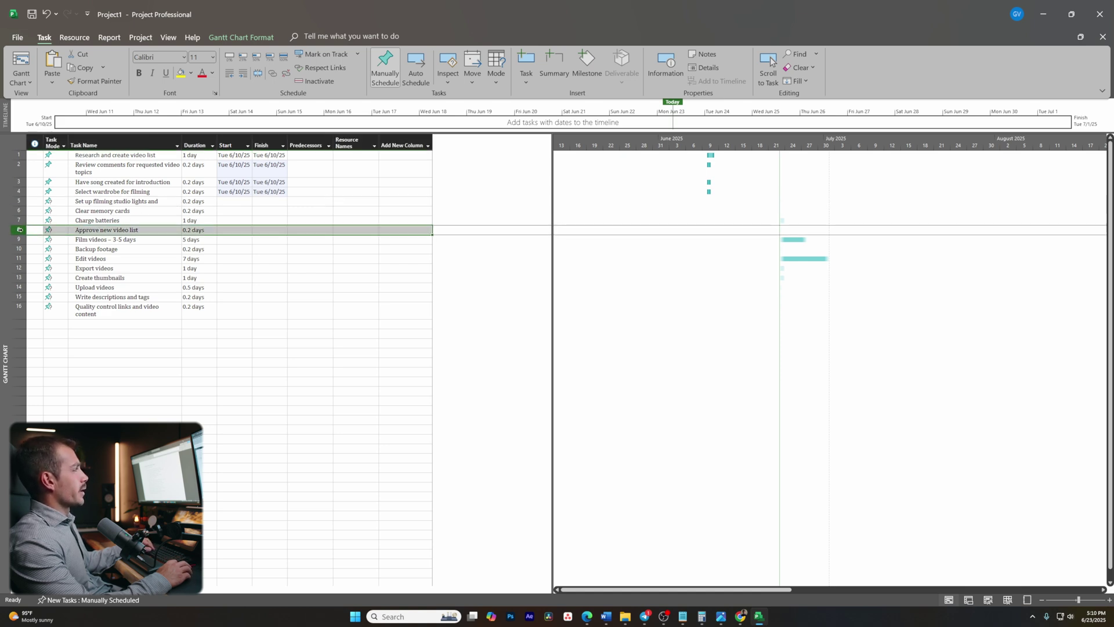
Move Approve new video list up to task 5 and give it task 4's 6/10/25 dates.
left_click_drag(19, 229, 23, 198)
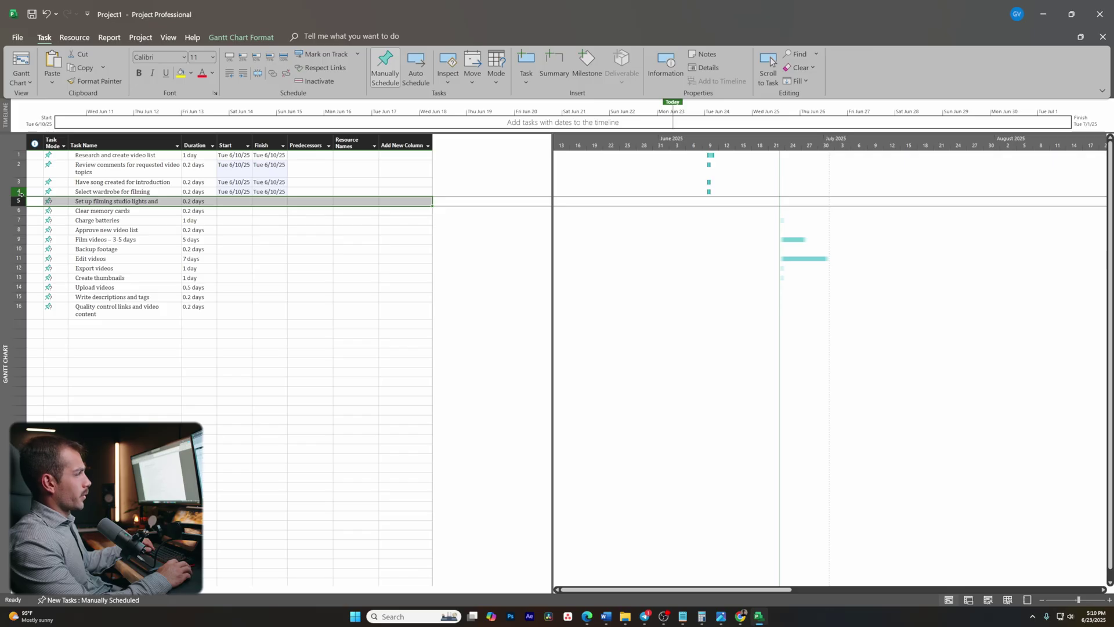
left_click(239, 191)
left_click_drag(251, 196, 252, 205)
Try a June 20 start for tasks 6–9, then undo those dates.
left_click(250, 211)
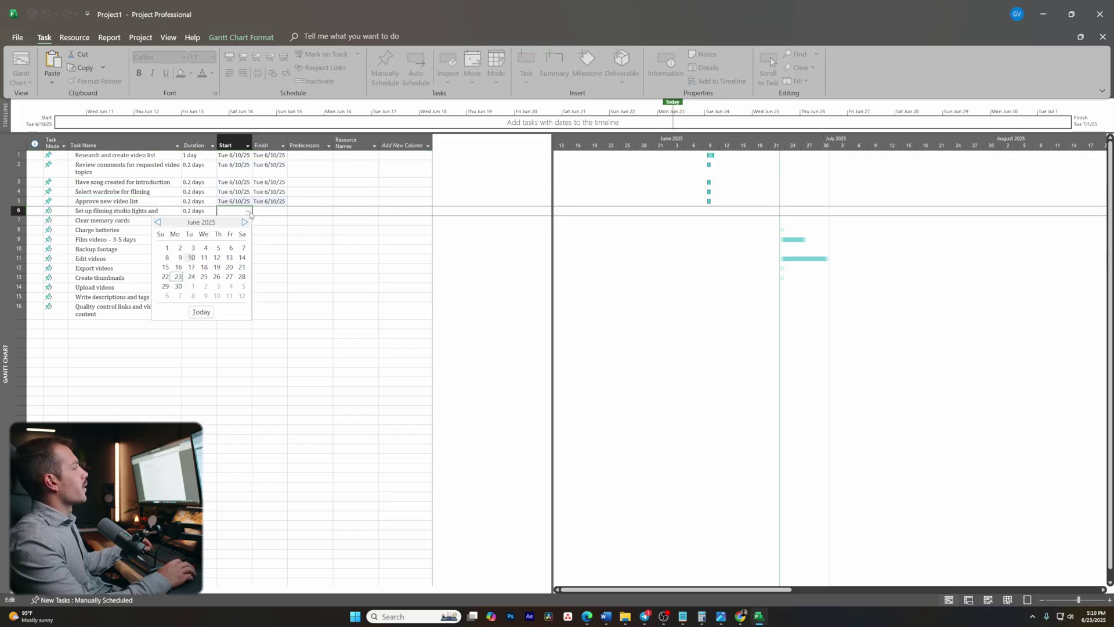
left_click(229, 267)
left_click_drag(247, 217, 249, 244)
left_click(266, 239)
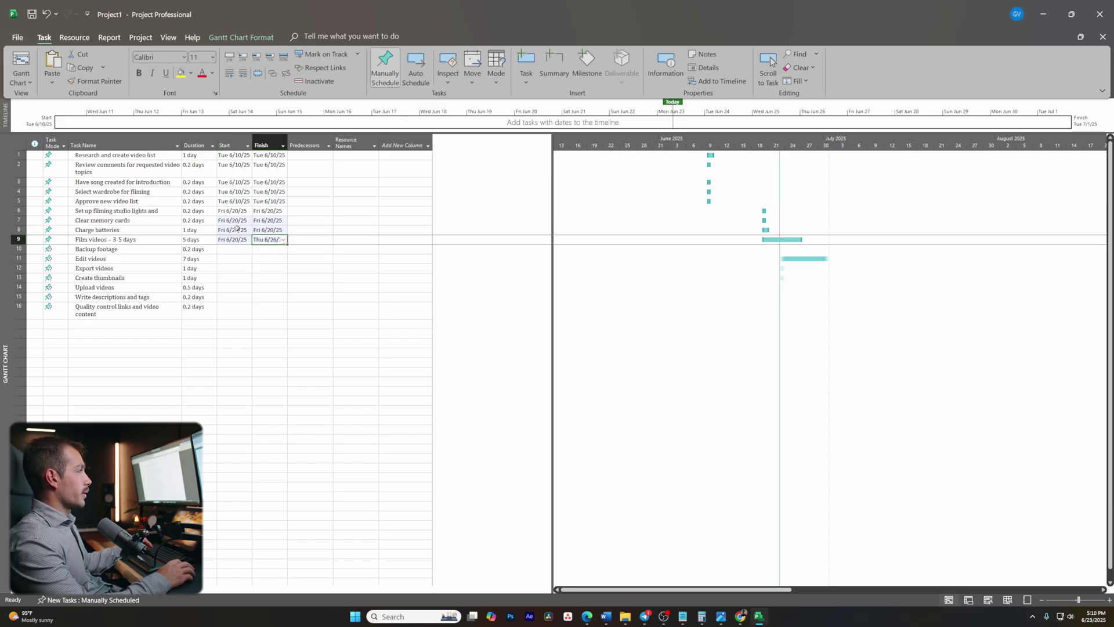
key("ctrl+z")
key("ctrl+z")
key("ctrl+z")
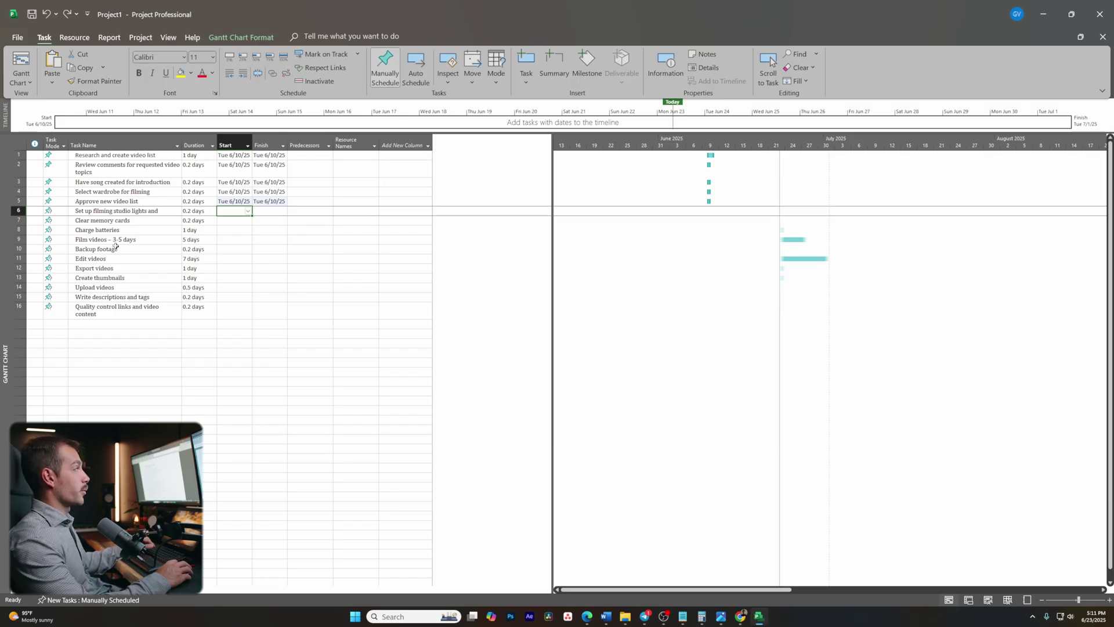
Try June 17 starts for tasks 6–9 and June 23 for Backup footage and Edit videos.
left_click(248, 211)
left_click(192, 269)
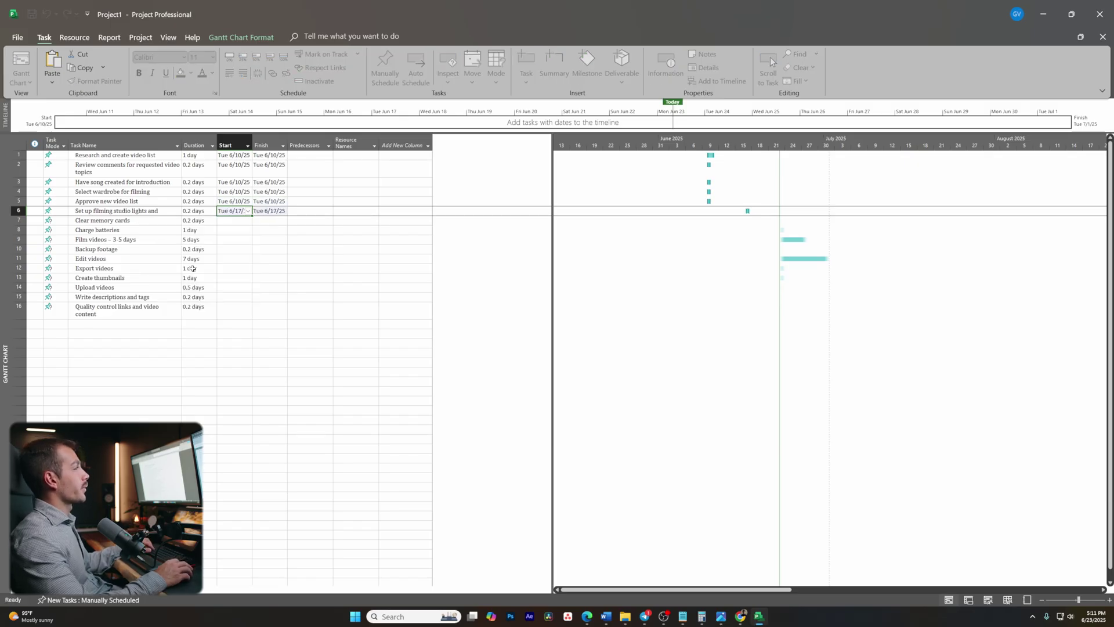
mouse_move(251, 220)
left_mouse_down()
mouse_move(247, 252)
mouse_move(245, 239)
left_mouse_up()
left_click(273, 239)
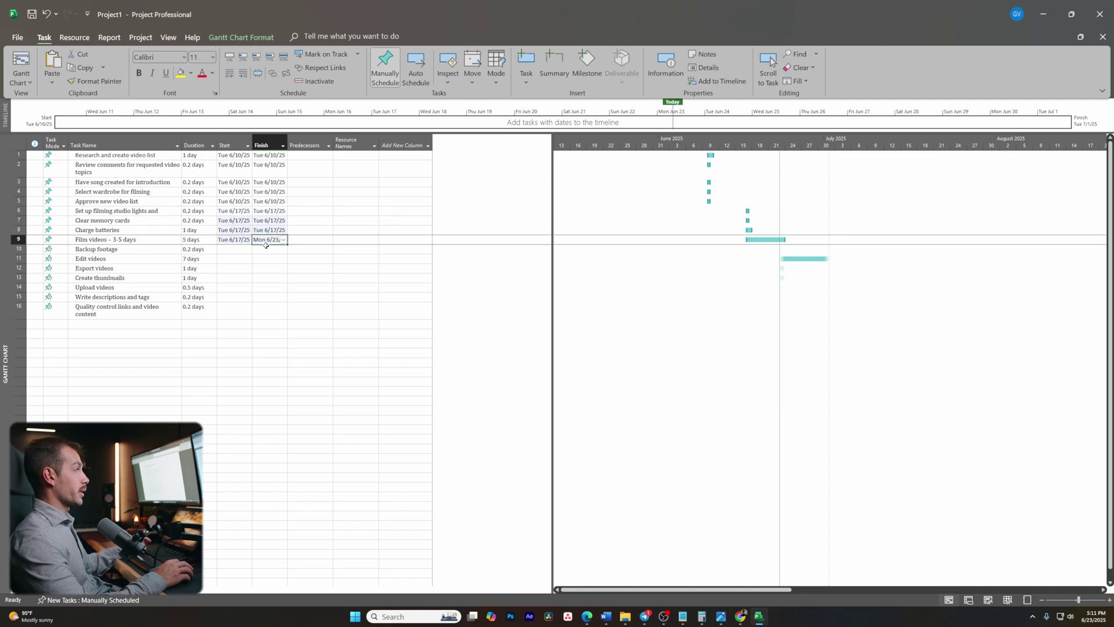
left_click(246, 250)
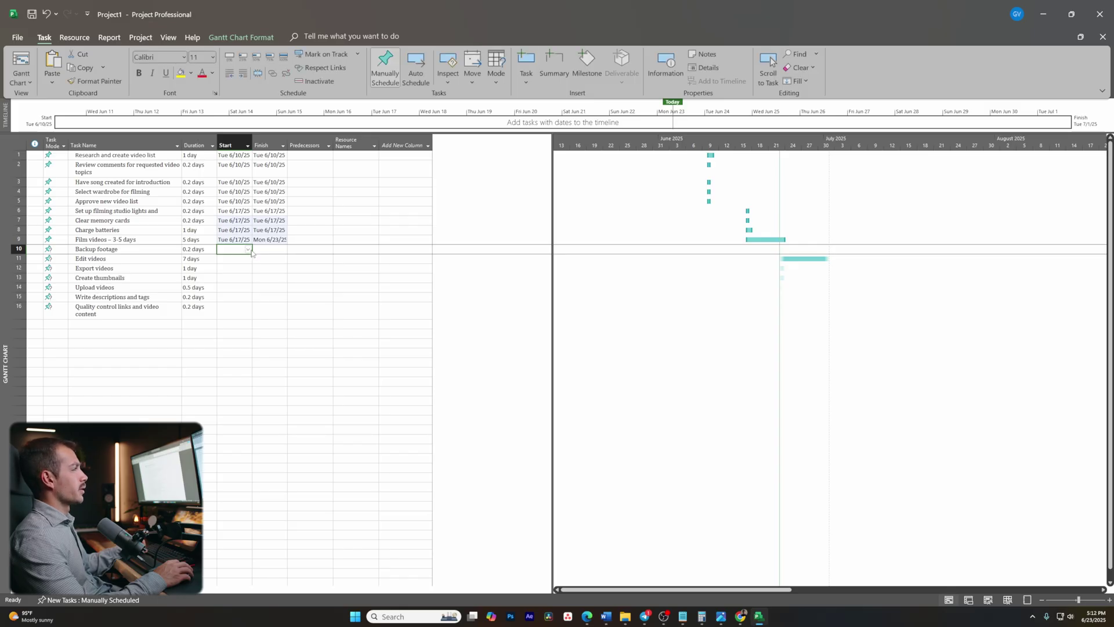
left_click(250, 251)
left_click(178, 314)
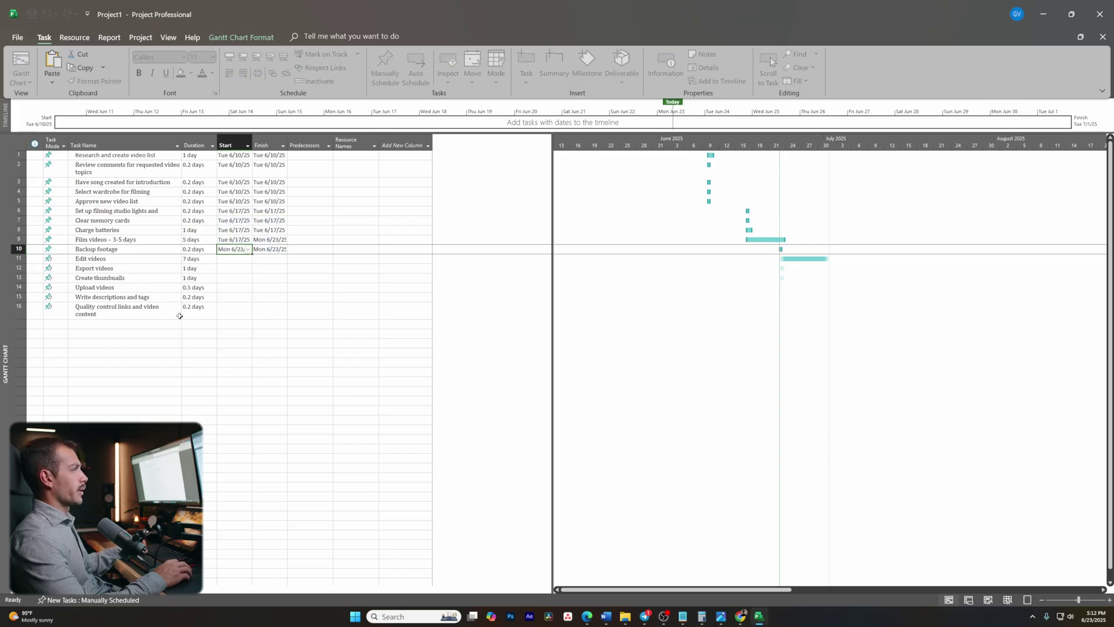
left_click(237, 259)
left_click(249, 258)
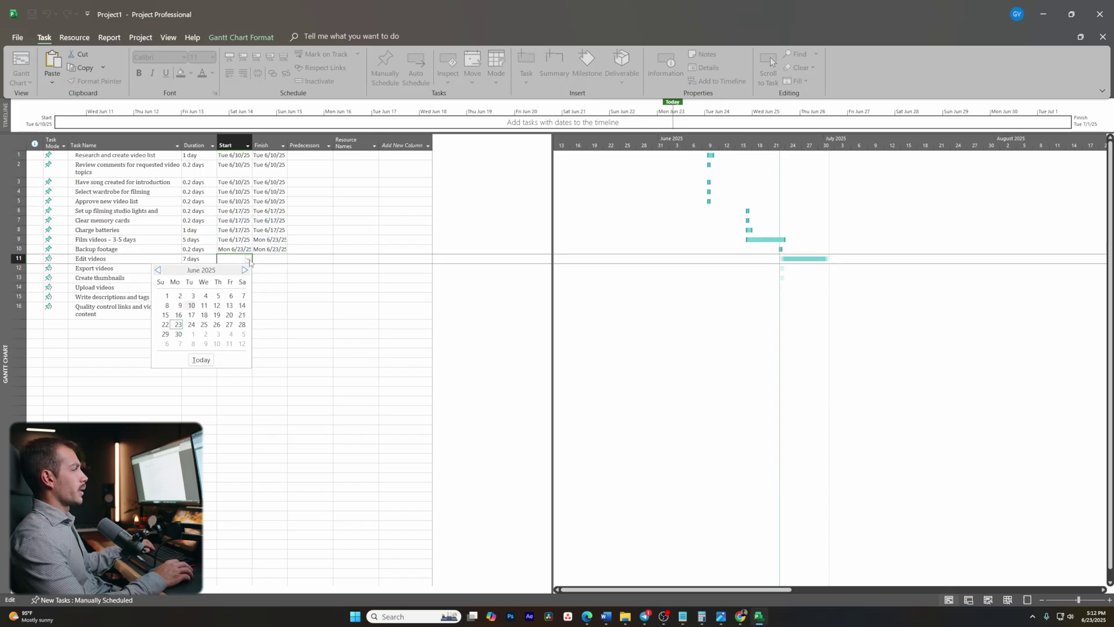
left_click(176, 323)
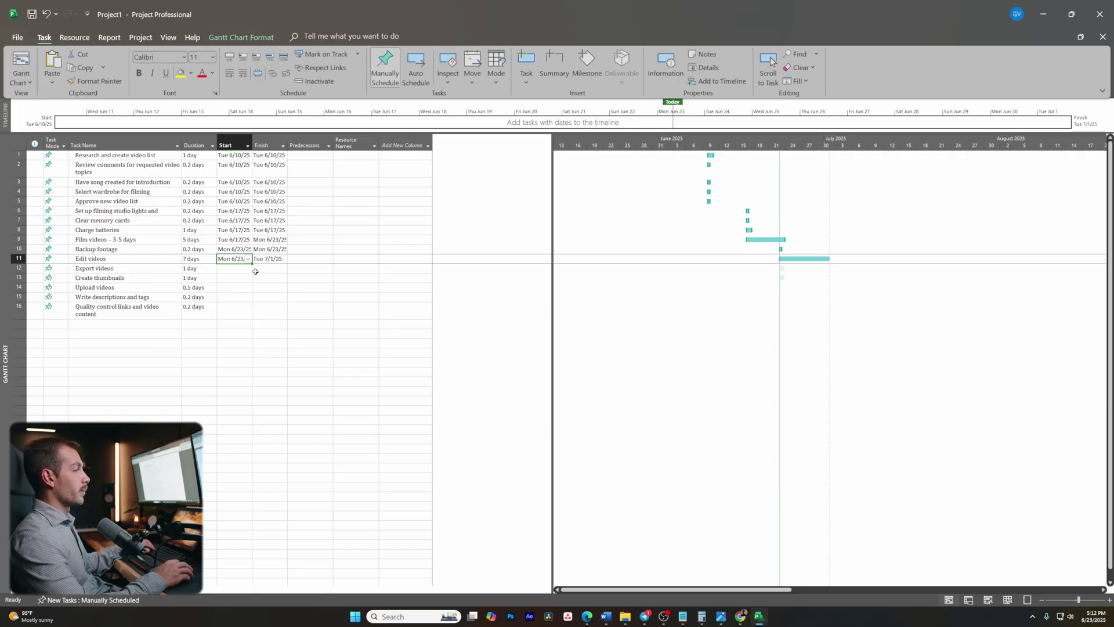
Start tasks 6–9 on Mon 6/16/25, and Backup footage and Edit videos on Fri 6/20/25.
left_click(248, 211)
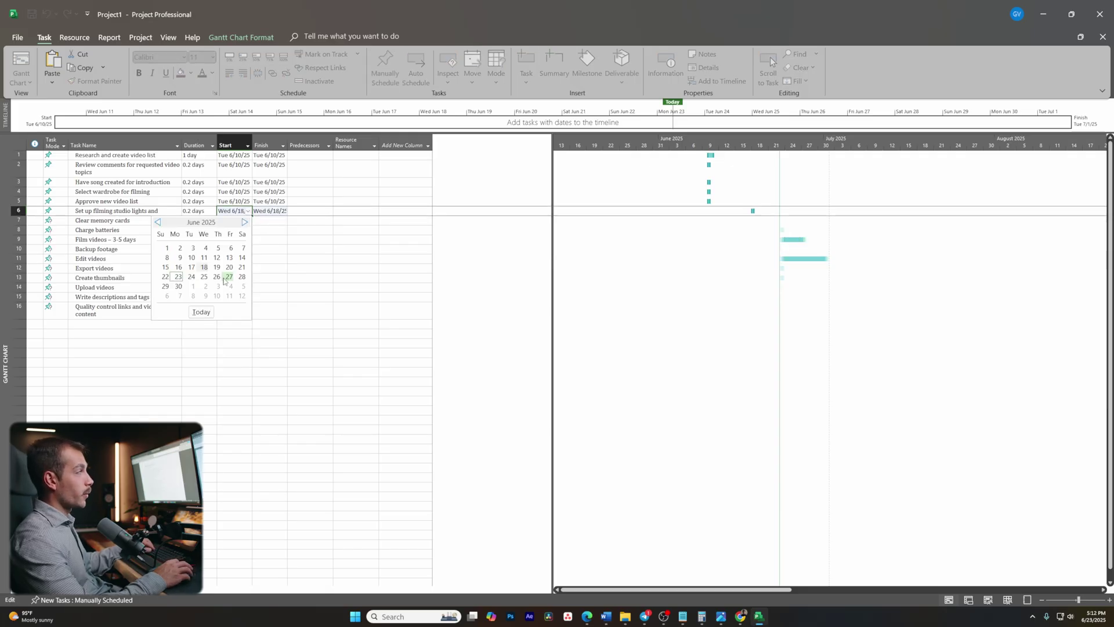
left_click(178, 267)
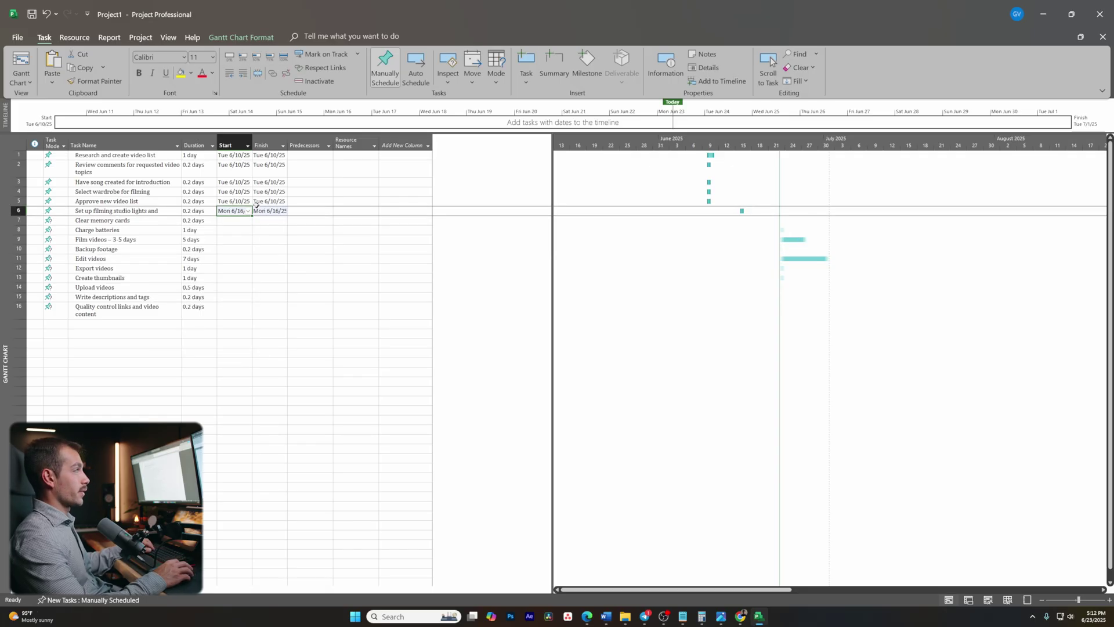
left_click_drag(251, 215, 249, 239)
left_click(250, 250)
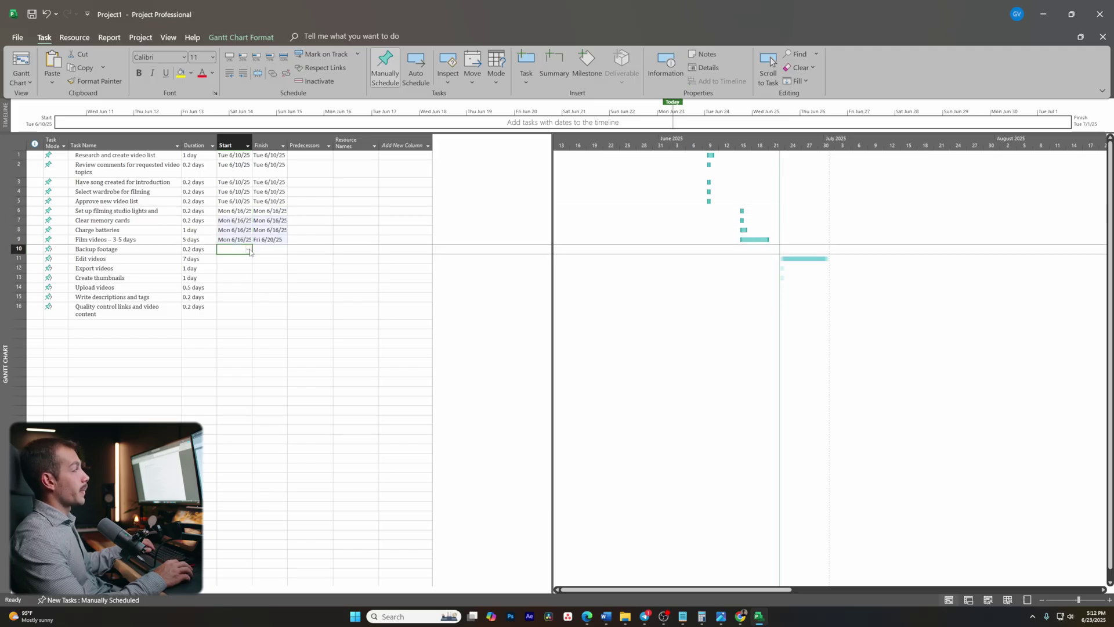
left_click(249, 251)
left_click(232, 306)
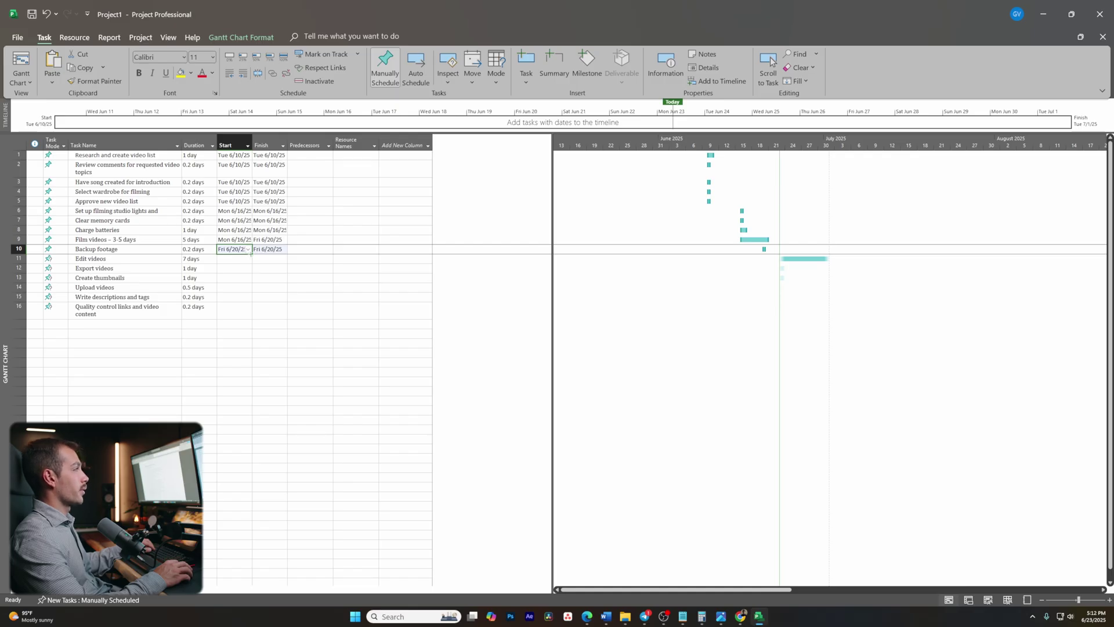
left_click_drag(251, 254, 250, 262)
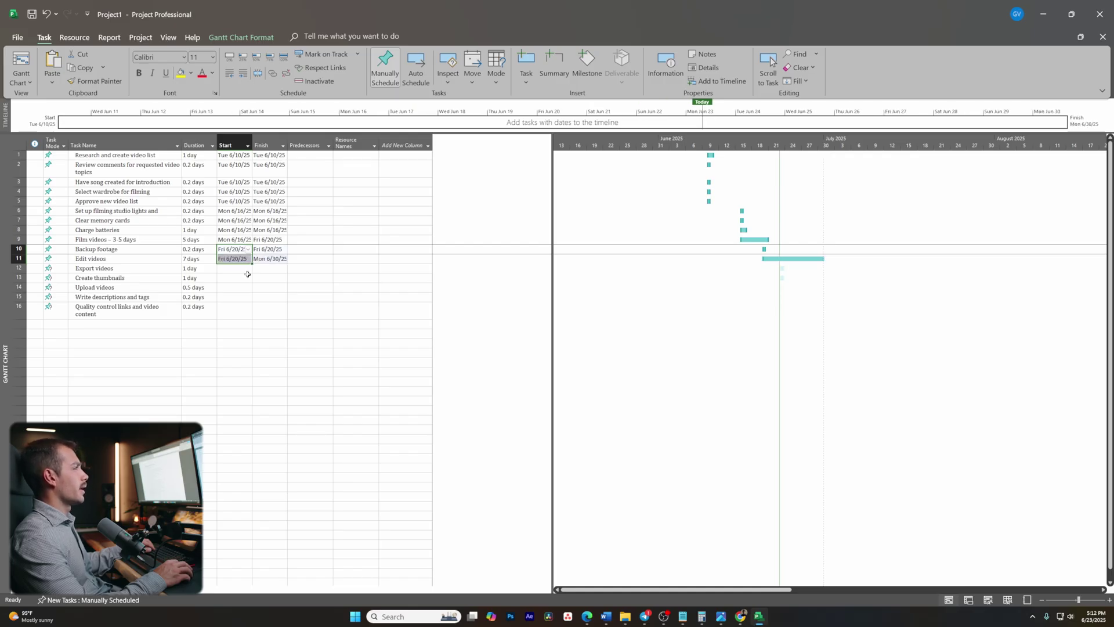
left_click(246, 273)
left_click(244, 261)
Start Export videos on Mon 6/30/25 and fill that date down through task 16.
left_click(236, 271)
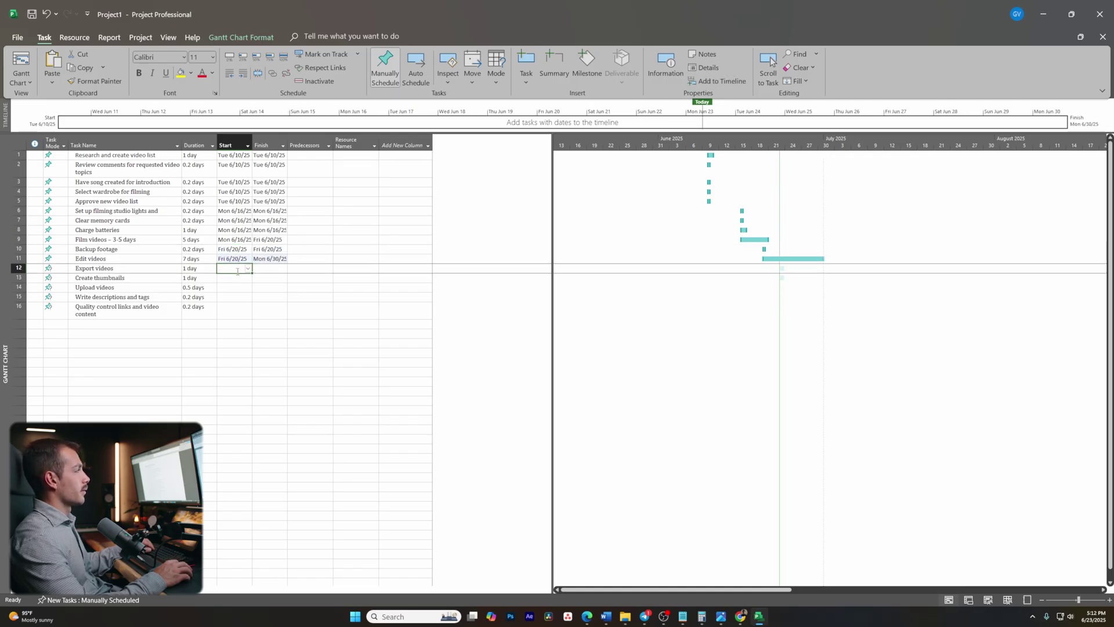
left_click(249, 269)
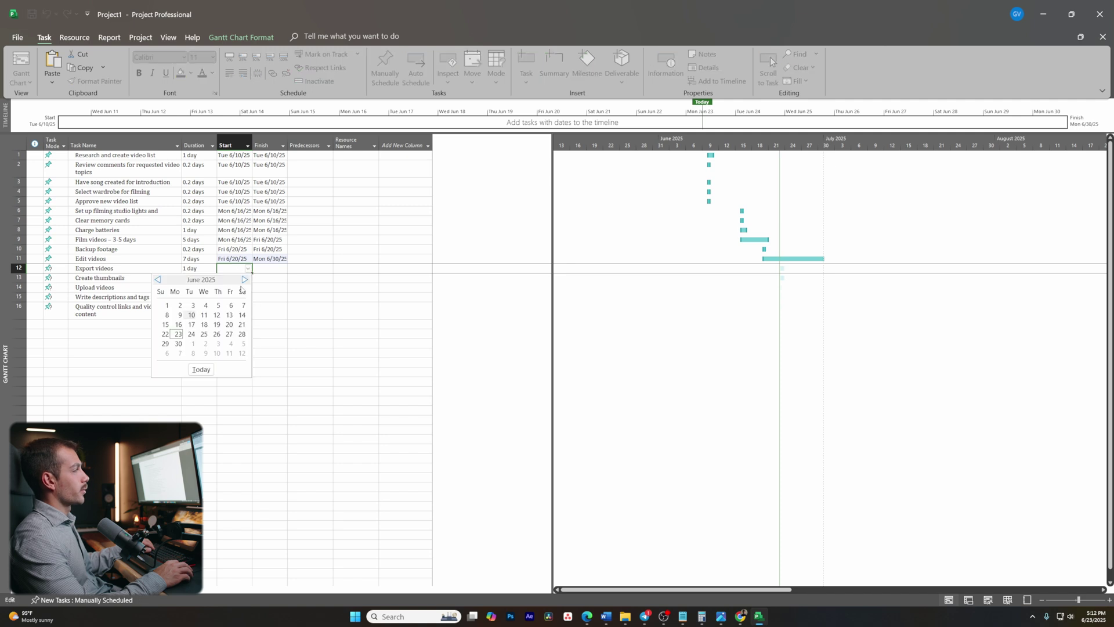
left_click(177, 344)
left_click_drag(250, 272, 250, 313)
left_click(305, 308)
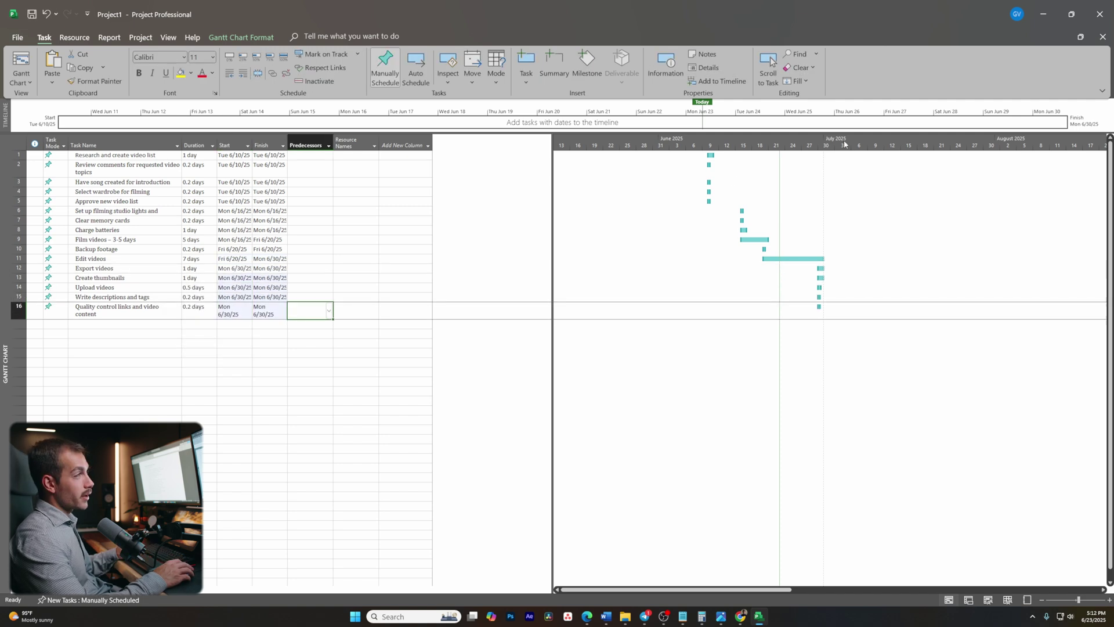
Link task 16 to predecessor 15, task 15 to 14, and Upload videos to 13.
left_click_drag(1079, 599, 1085, 599)
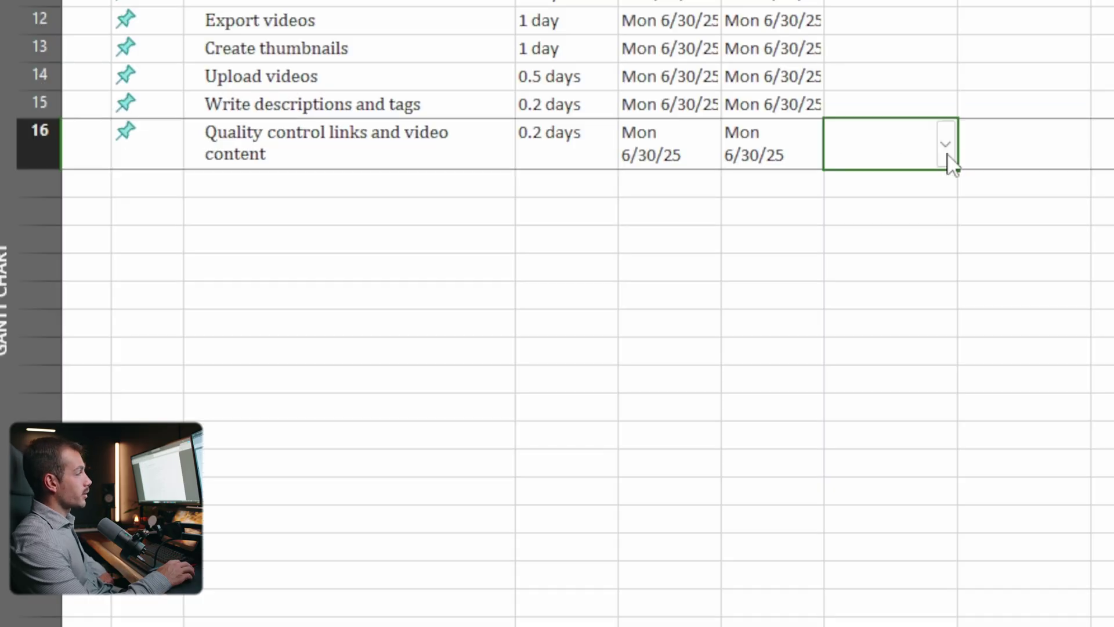
left_click(328, 311)
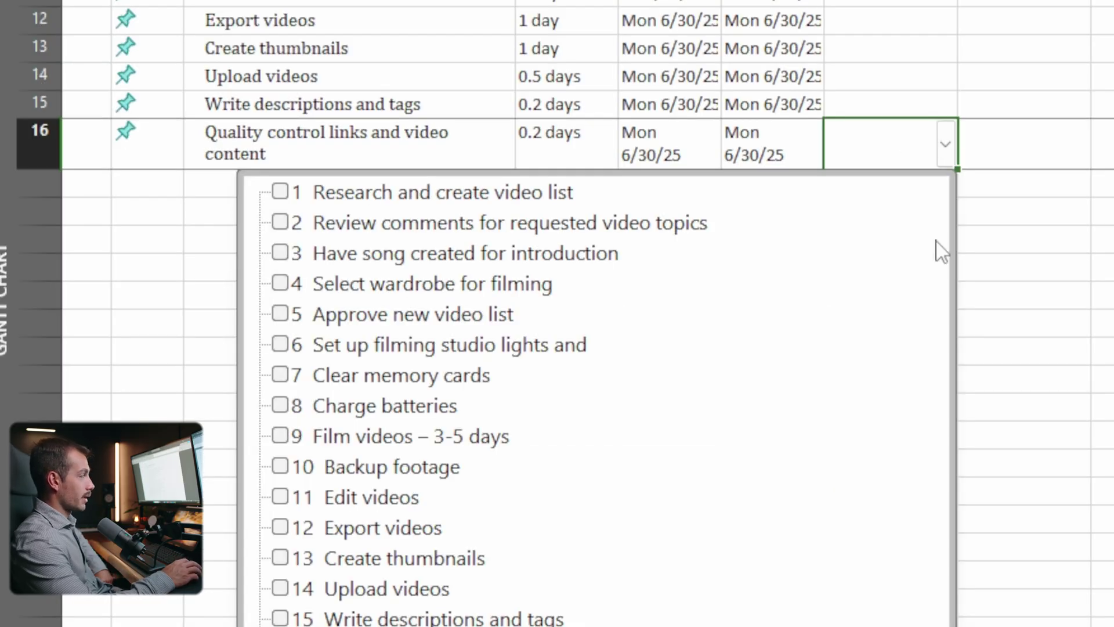
left_click(428, 620)
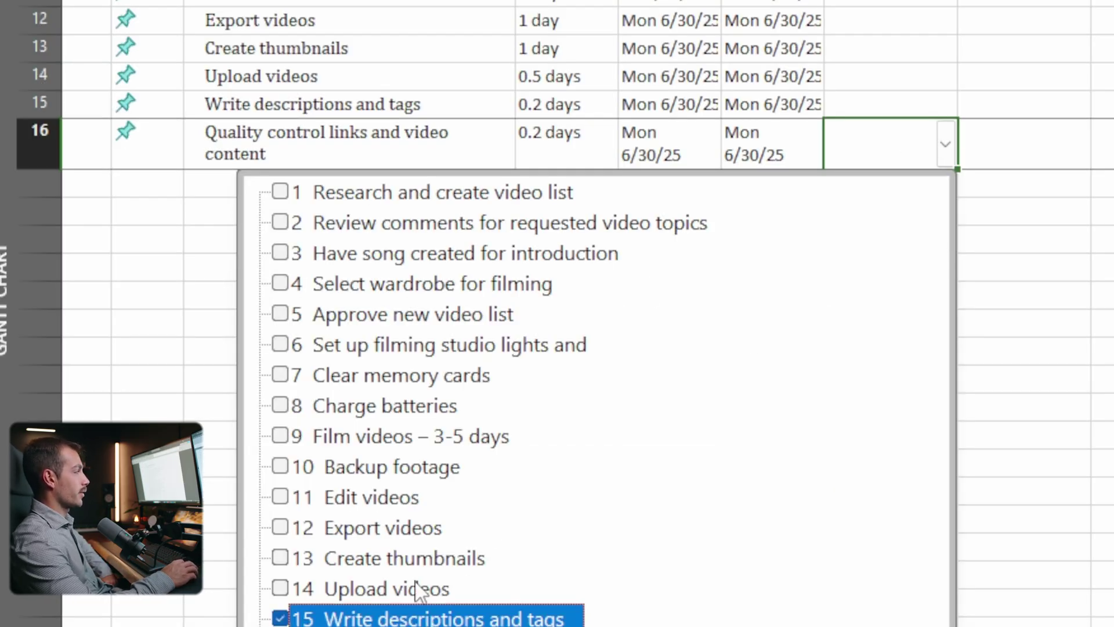
left_click(875, 105)
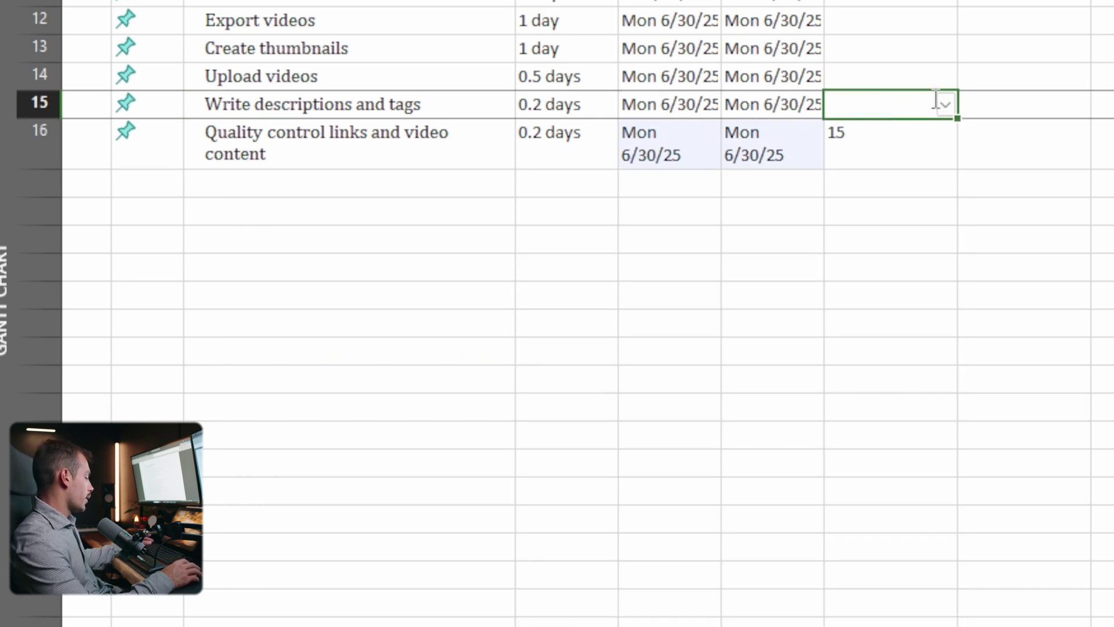
type("14")
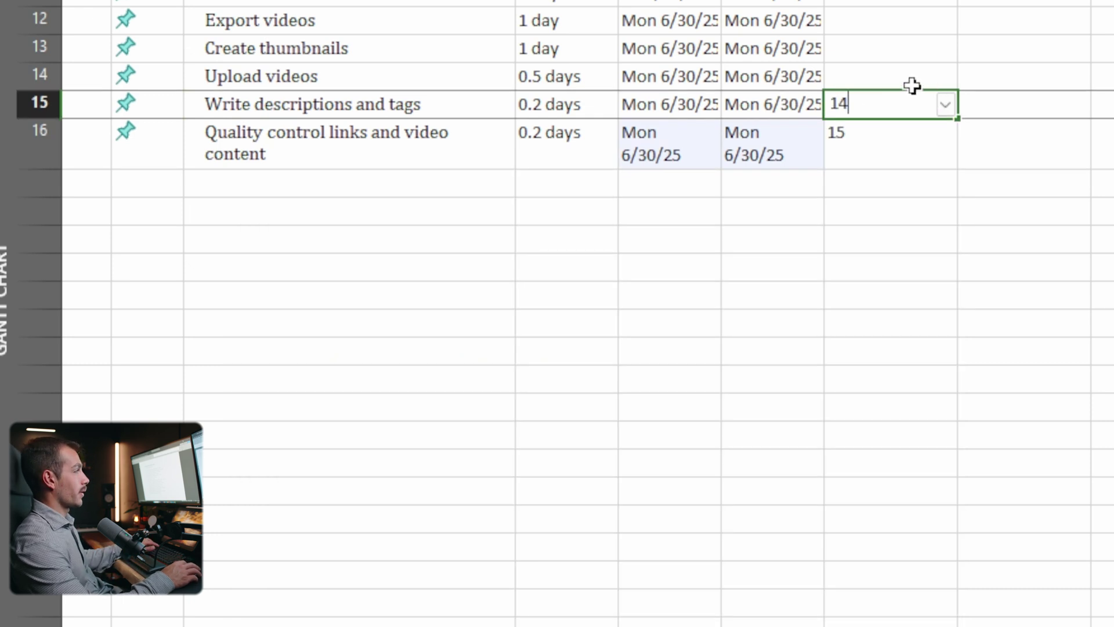
left_click(912, 81)
type("13")
left_click(893, 46)
Continue the sequential links down to Backup footage, entering predecessors 12, 11 and 10.
type("12")
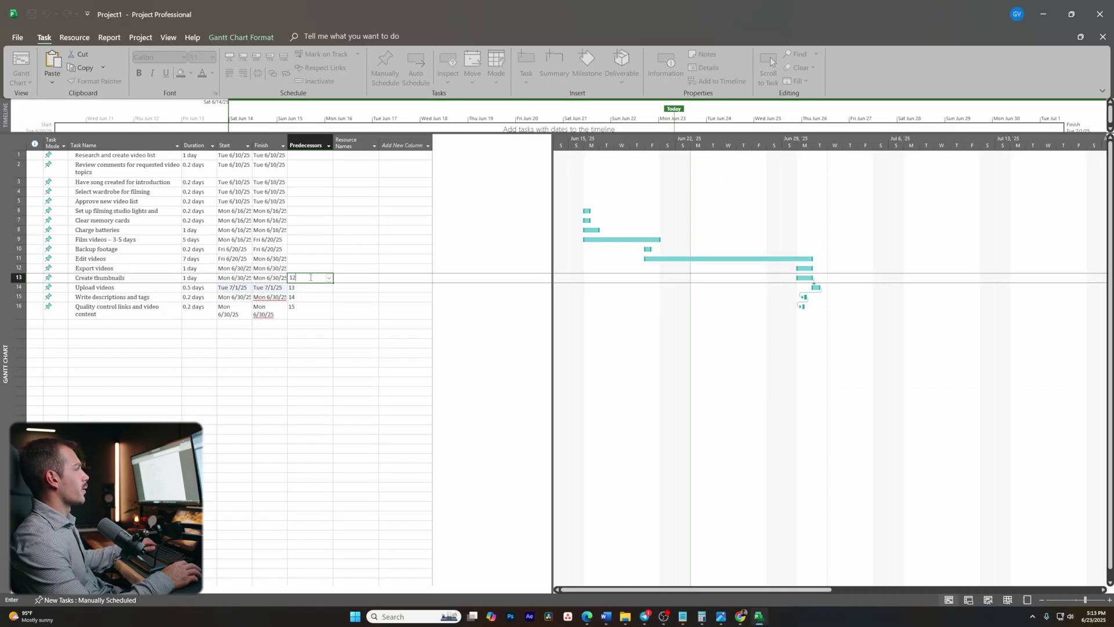
left_click(309, 271)
type("11")
left_click(306, 259)
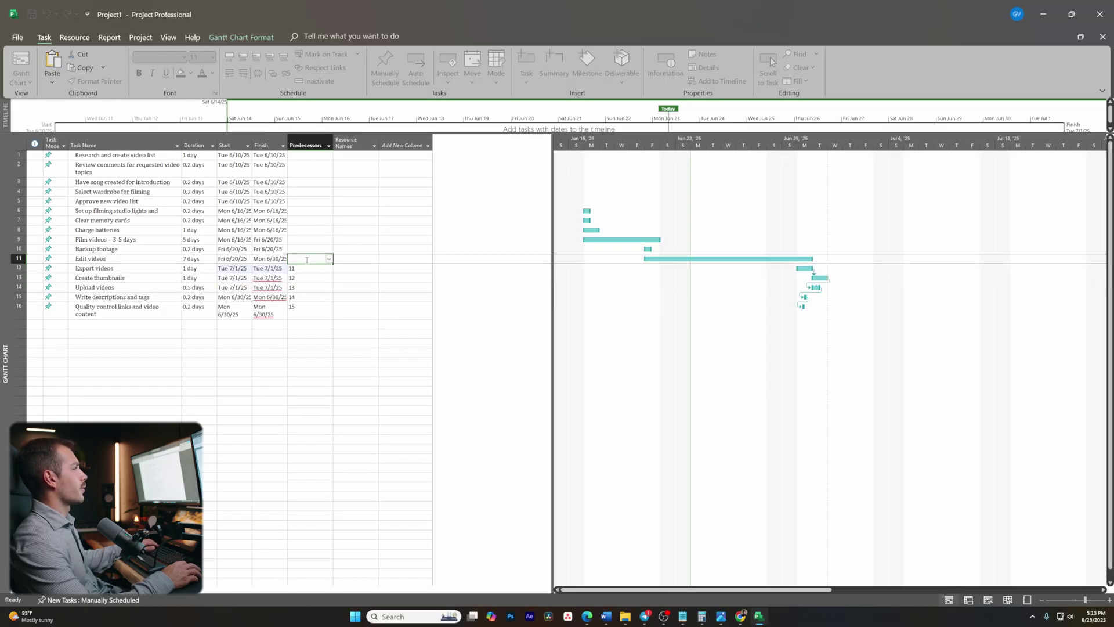
type("10")
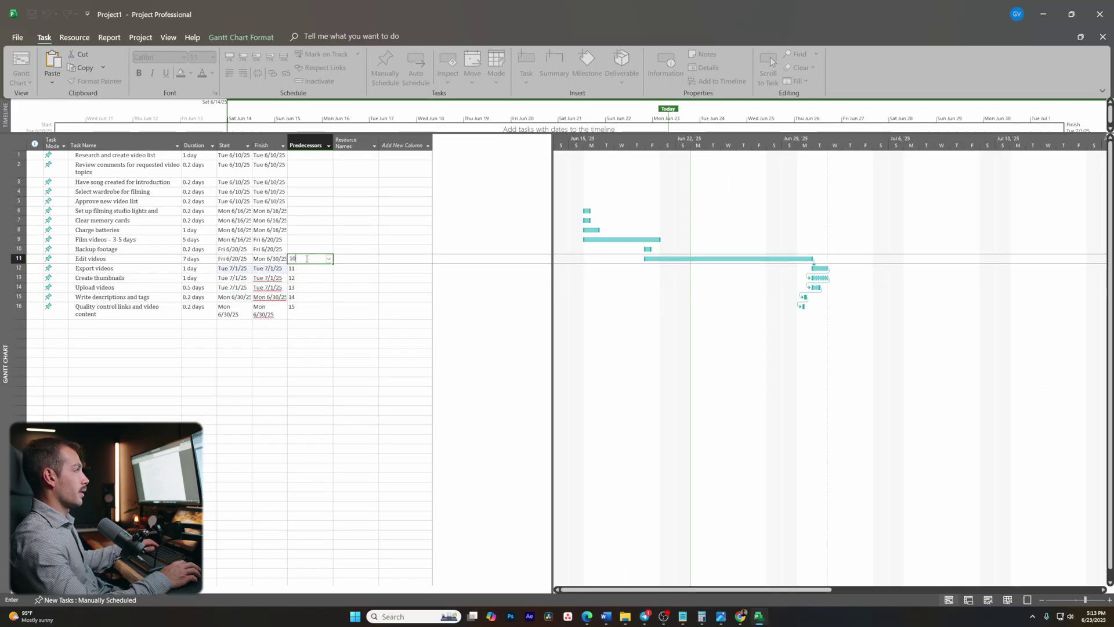
left_click(304, 249)
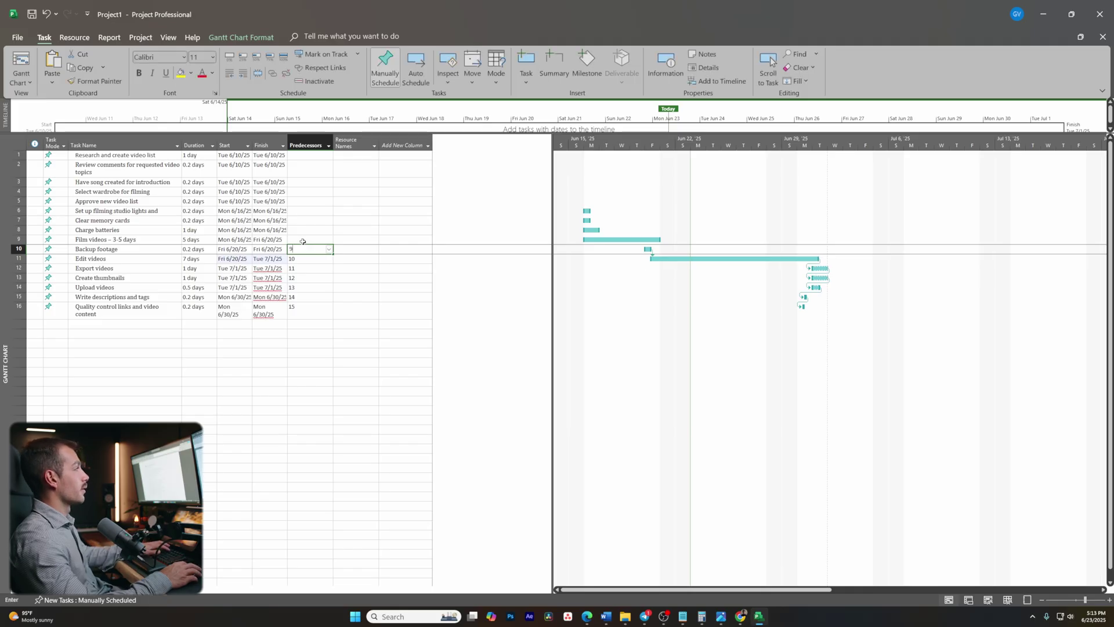
left_click(302, 240)
Make Film videos depend on tasks 8, 7 and 6.
type("8")
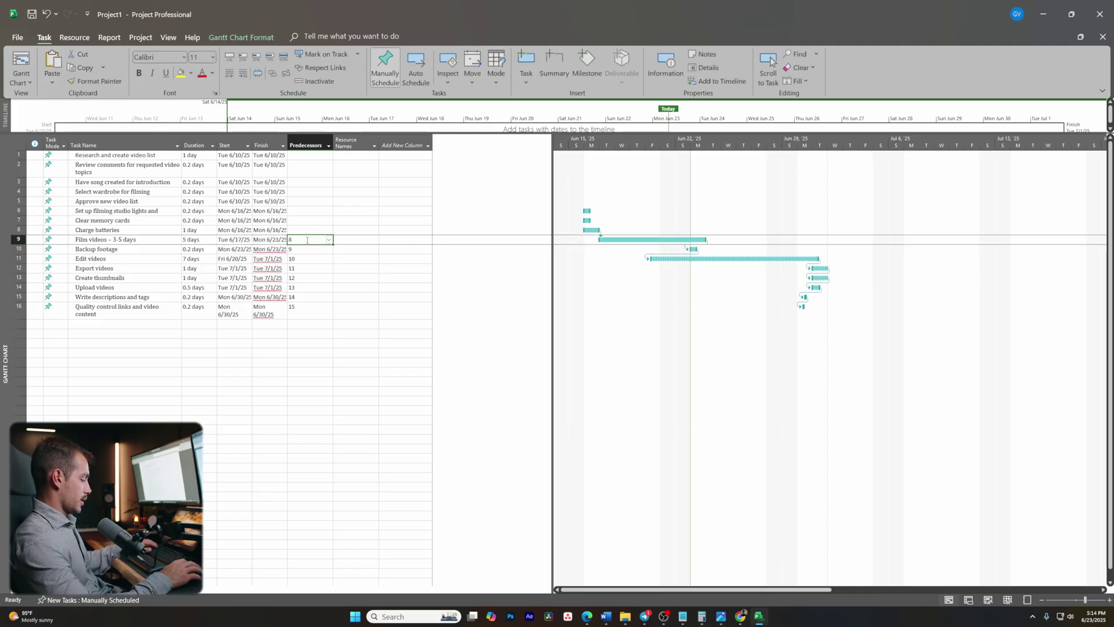
left_click(307, 240)
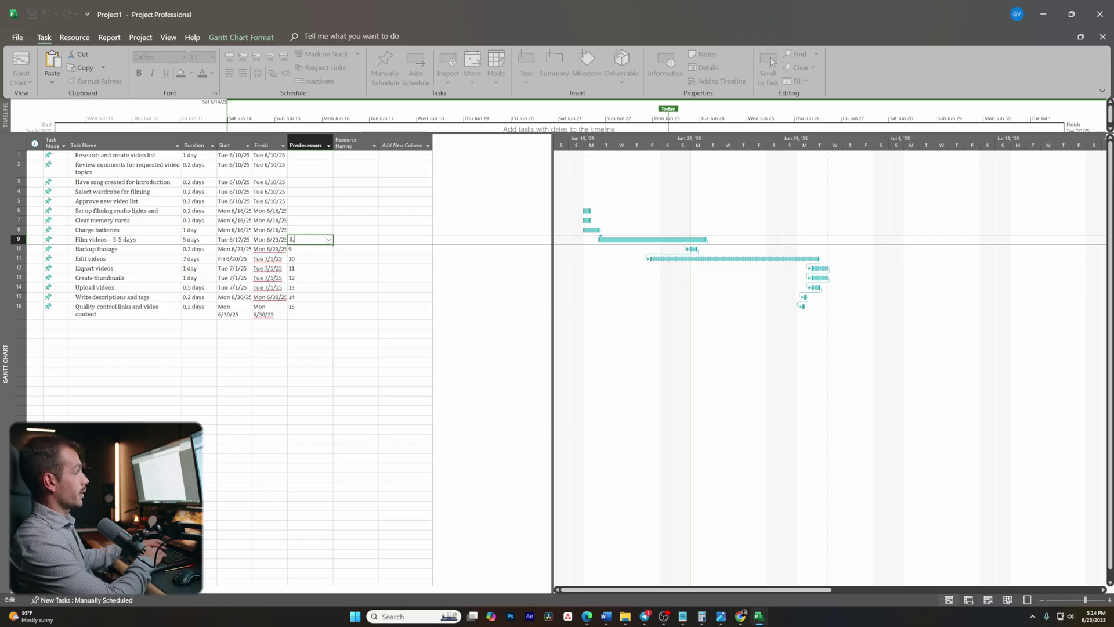
key("Tab")
key("Return")
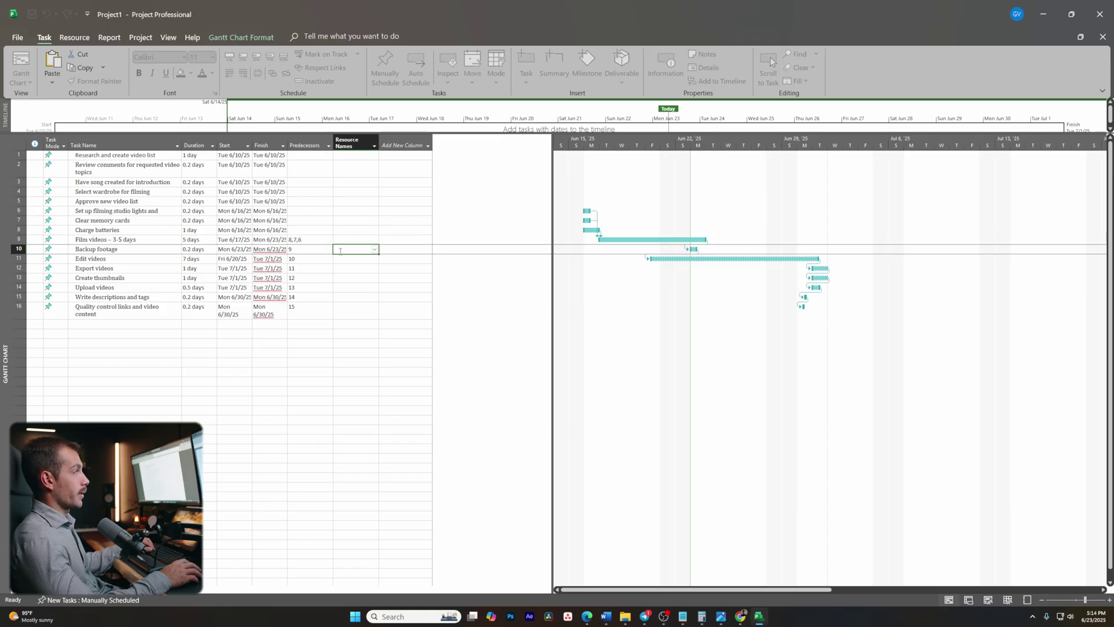
Set task 1 as the predecessor of Approve new video list.
left_click(318, 221)
left_click(314, 212)
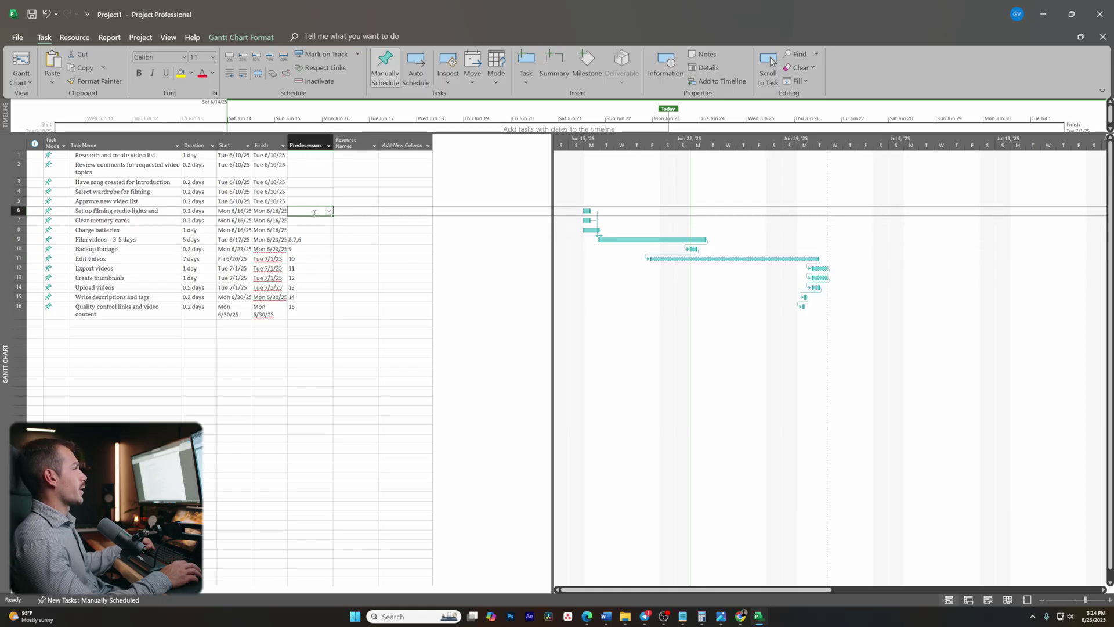
left_click(314, 203)
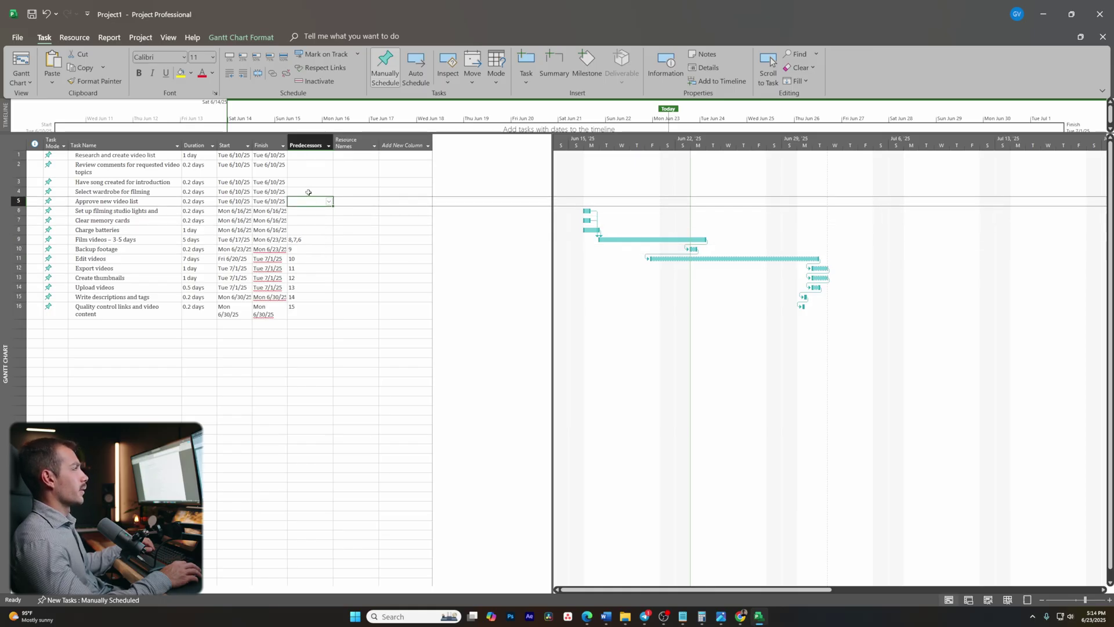
left_click(329, 202)
left_click(199, 214)
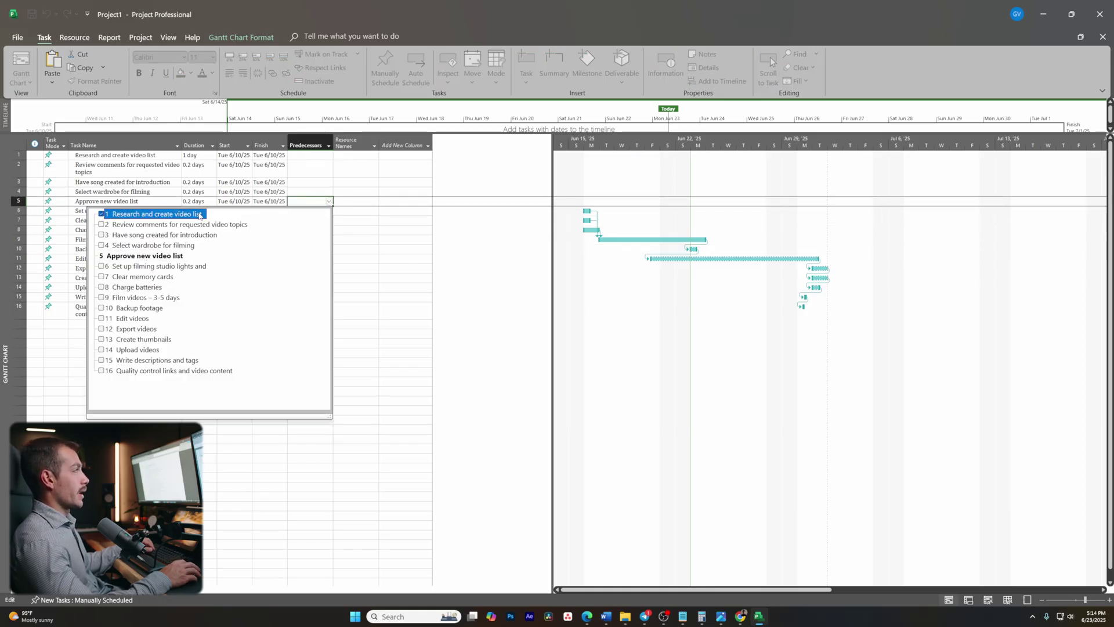
left_click(368, 189)
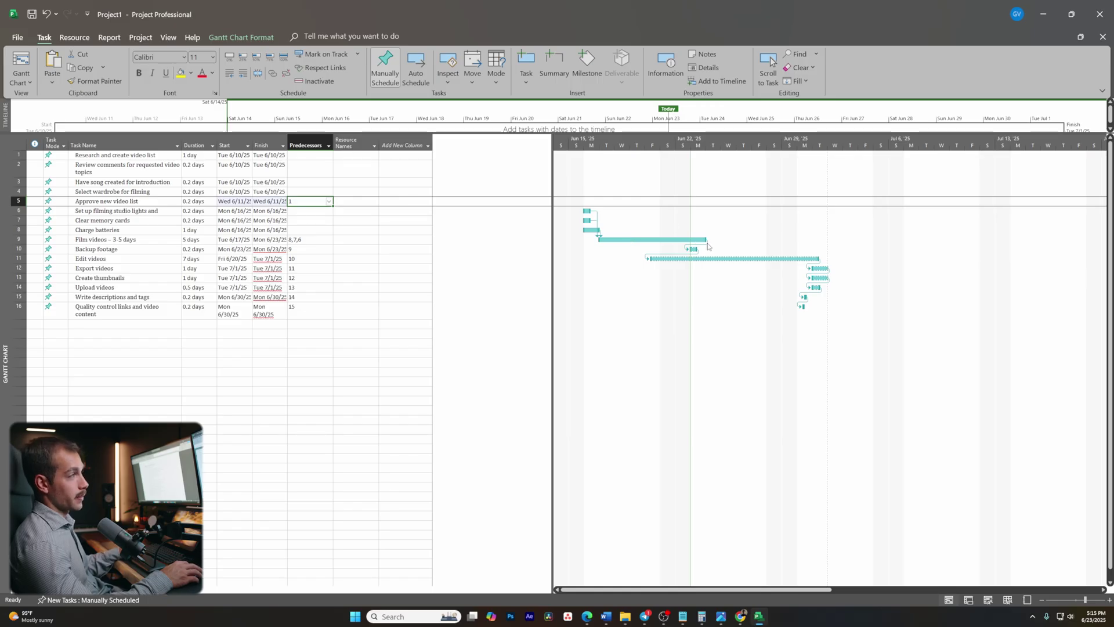
left_click(168, 334)
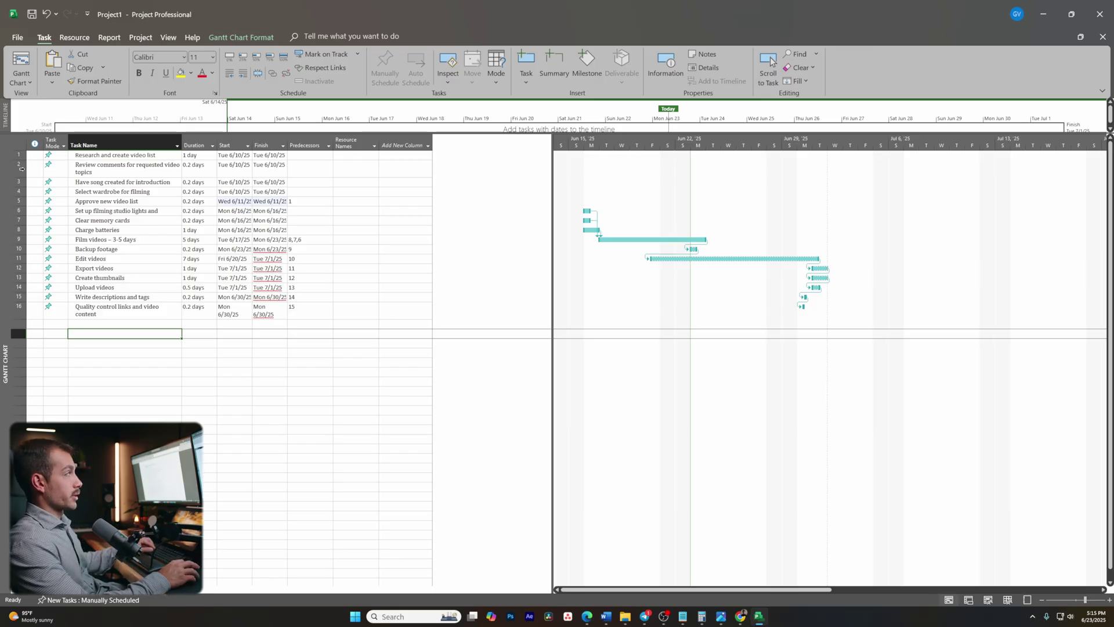
left_click_drag(20, 154, 18, 201)
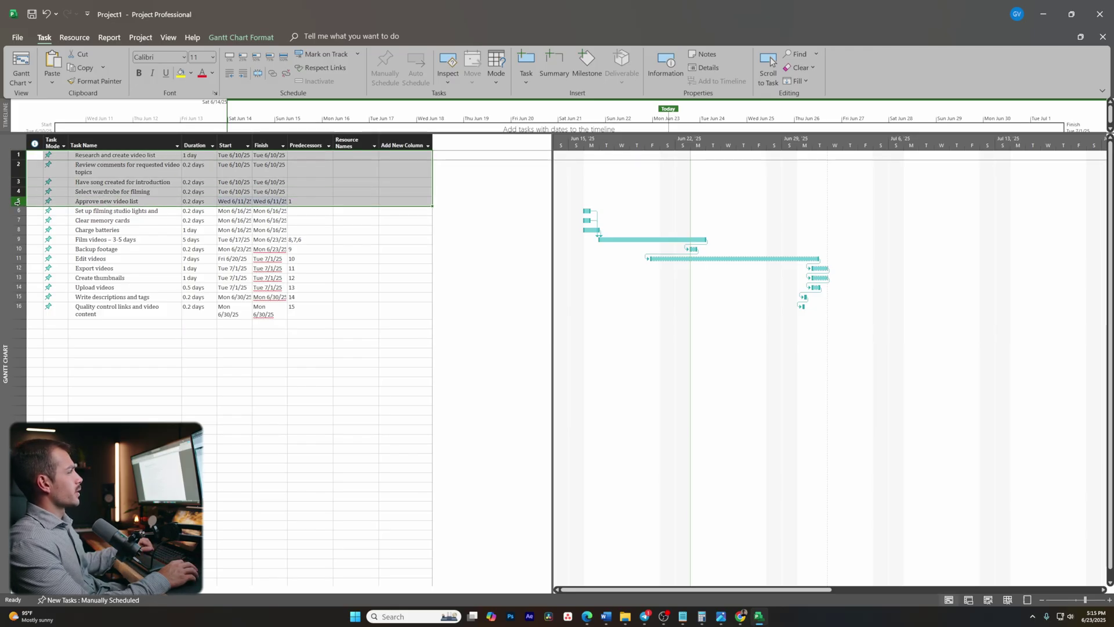
mouse_move(18, 201)
left_mouse_down()
mouse_move(19, 229)
mouse_move(20, 202)
left_mouse_up()
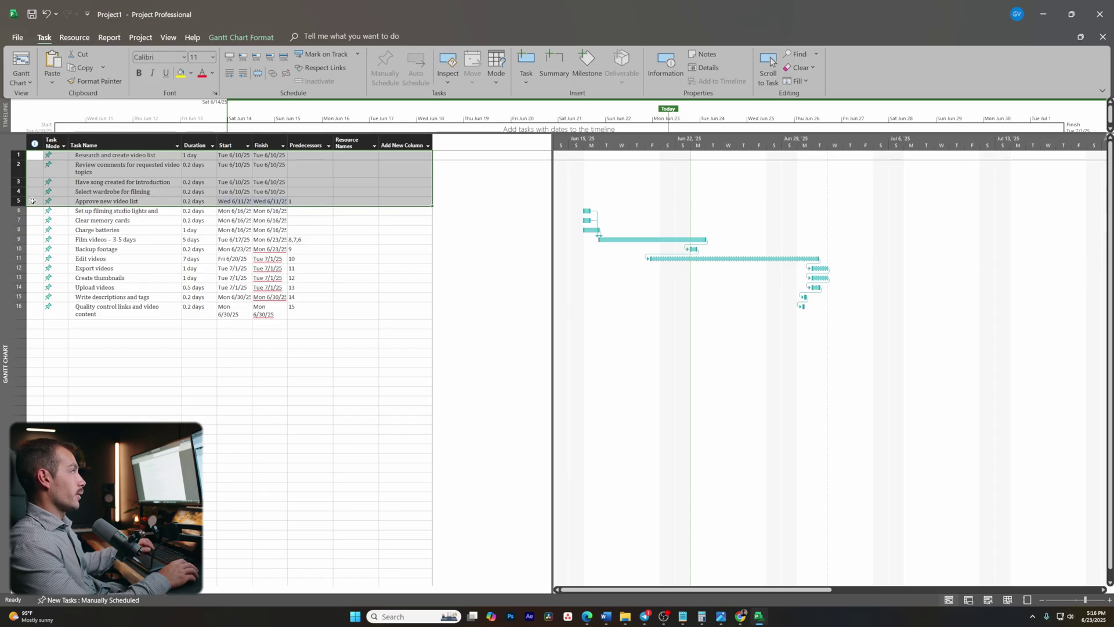
left_click(19, 155)
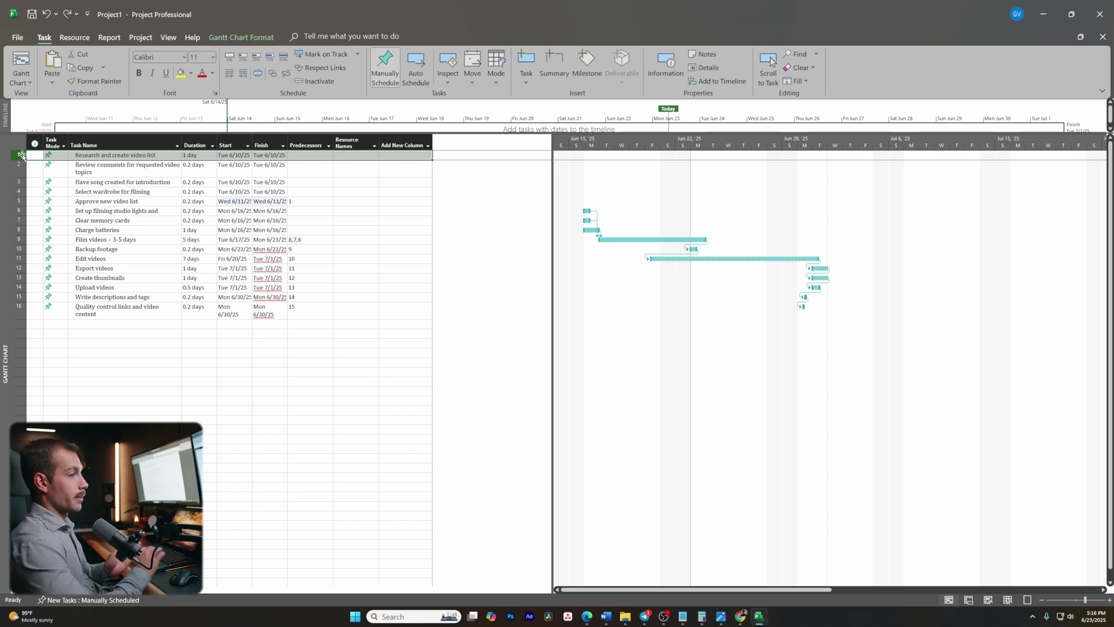
right_click(22, 154)
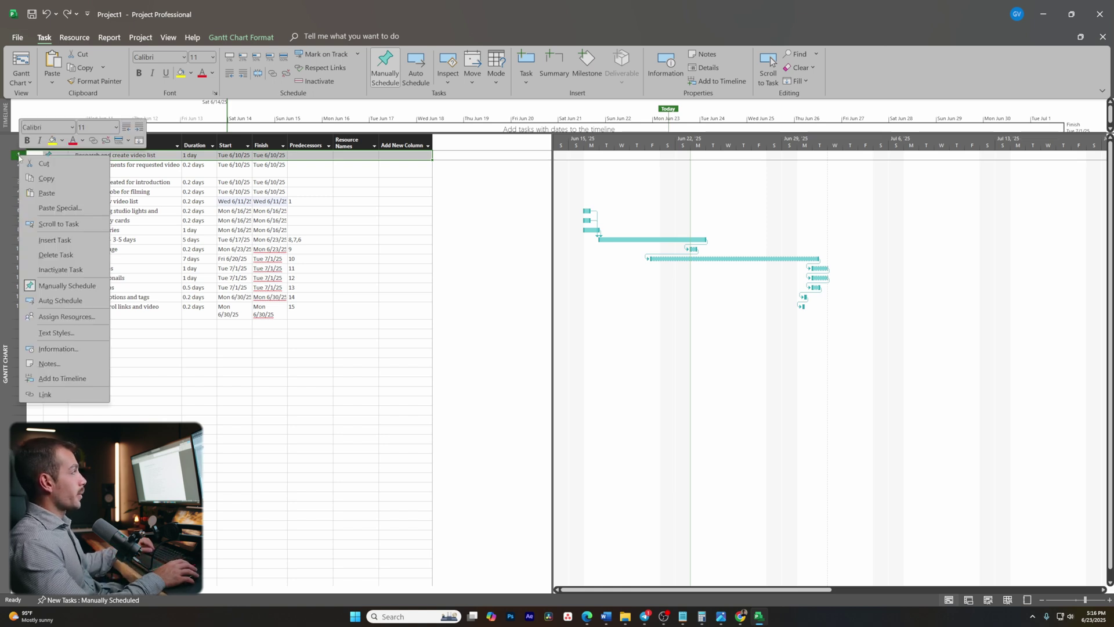
Insert a new task named 'Pre-Production' at the top of the plan.
left_click(56, 243)
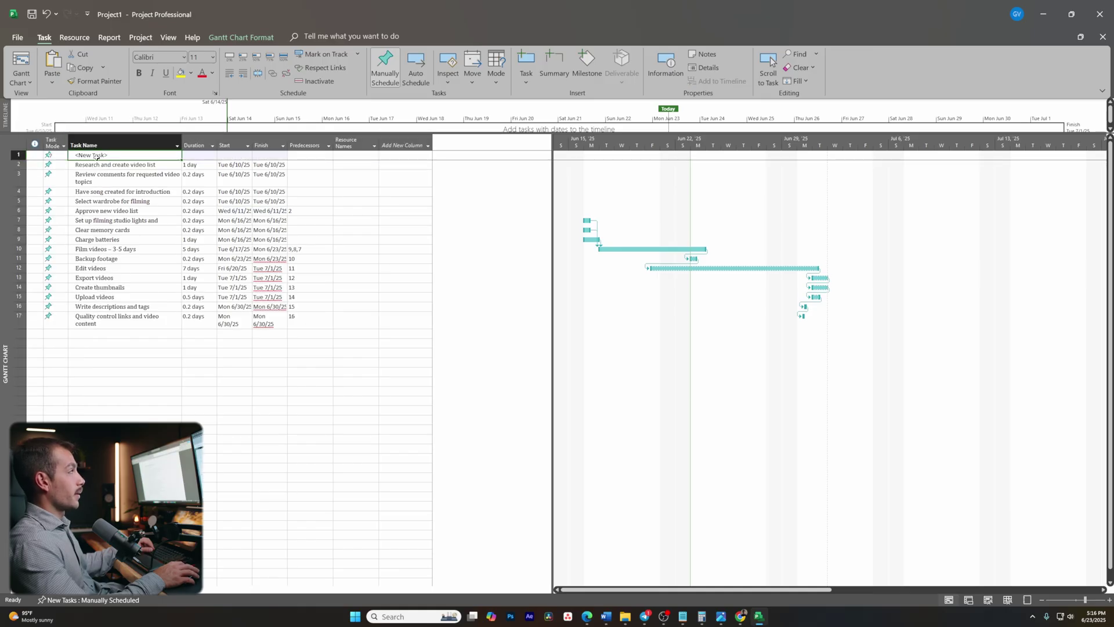
left_click(112, 156)
left_click(112, 155)
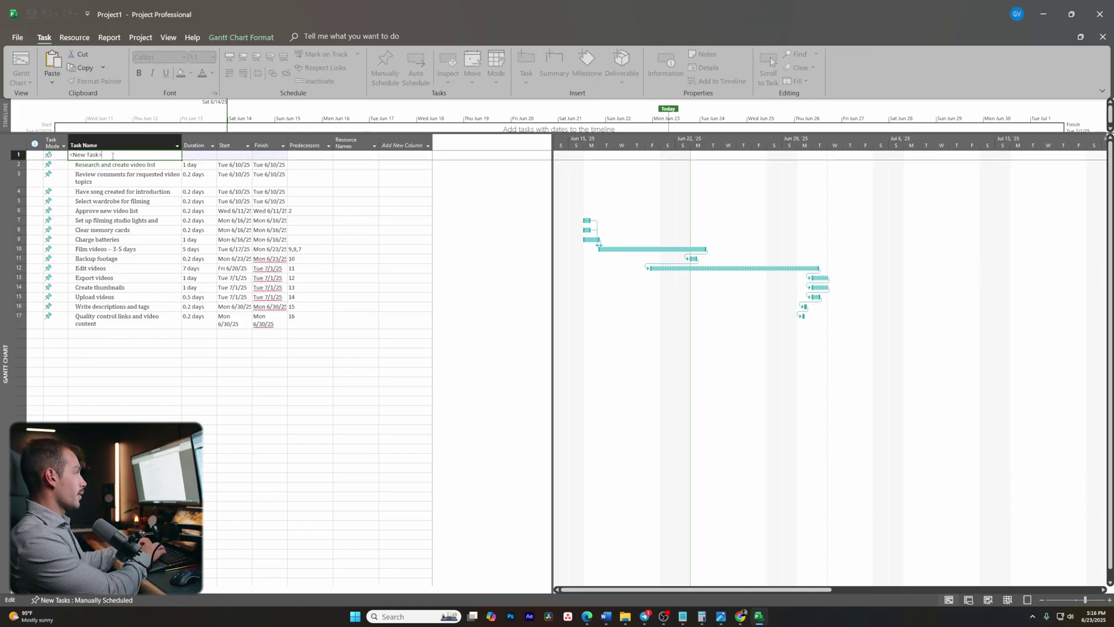
key("BackSpace")
key("BackSpace")
key("BackSpace")
key("BackSpace")
key("BackSpace")
key("BackSpace")
key("BackSpace")
key("BackSpace")
key("BackSpace")
key("BackSpace")
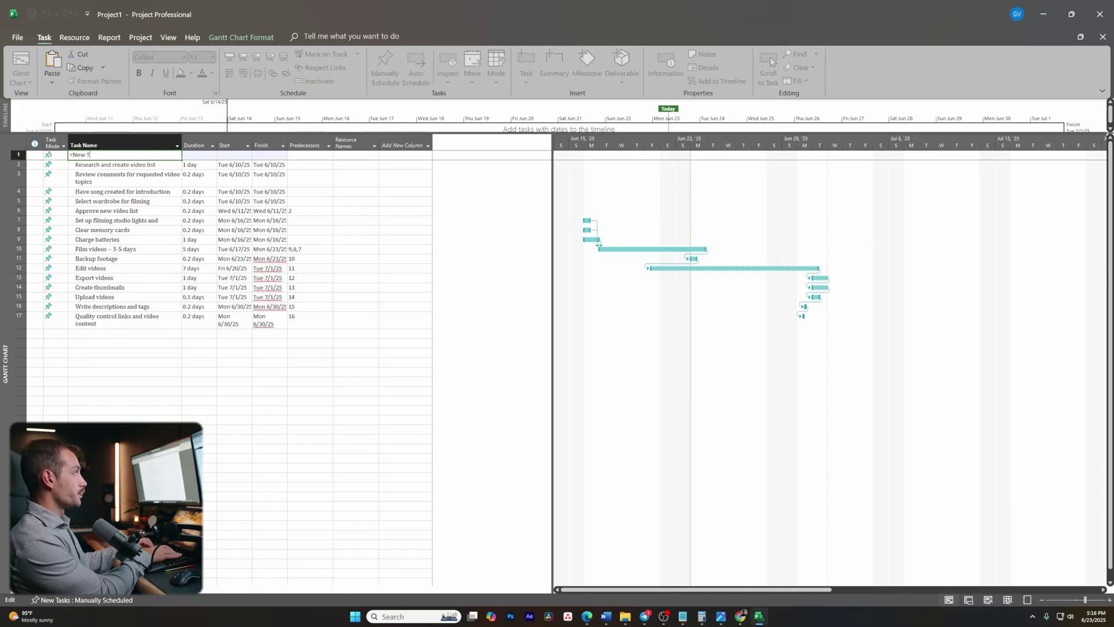
type("Pre")
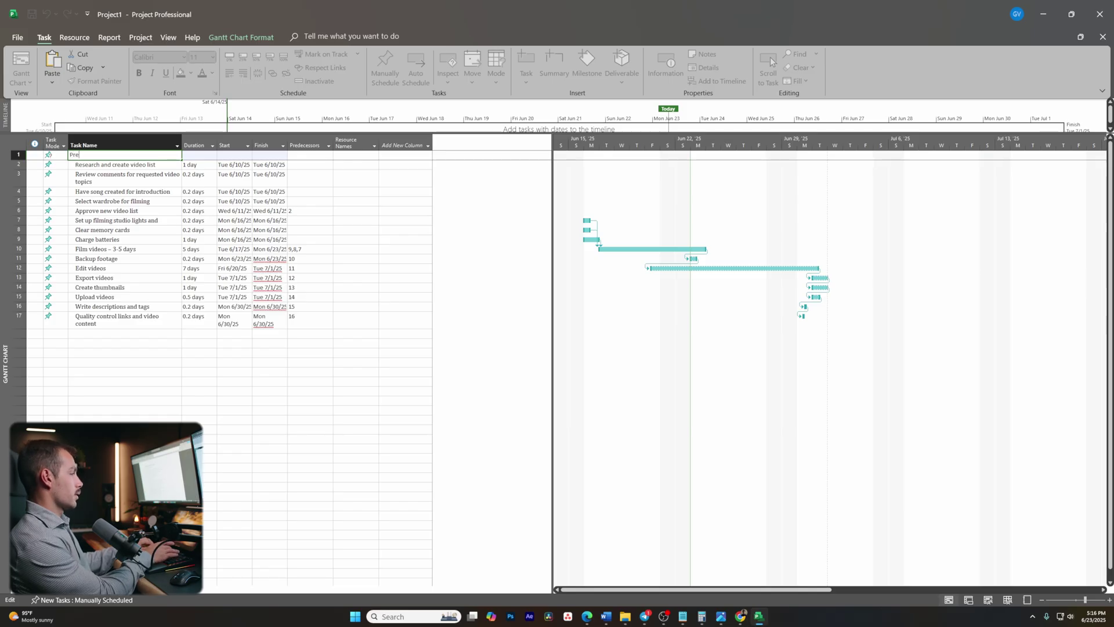
type("-Production")
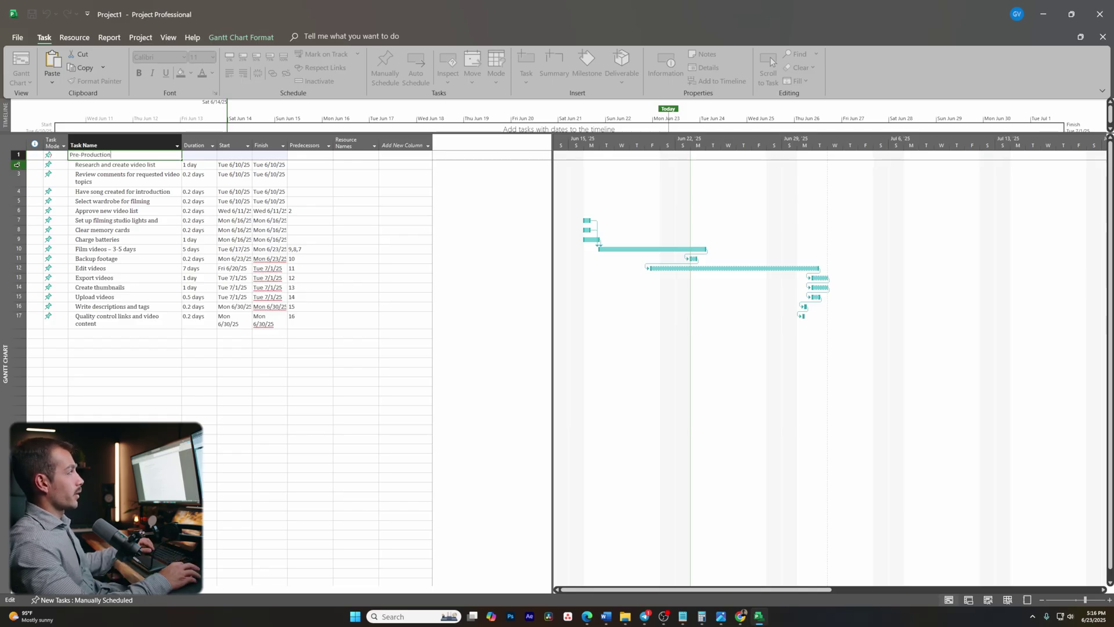
Indent tasks 2–6 beneath Pre-Production and check its collapse and expand.
left_click_drag(17, 165, 25, 210)
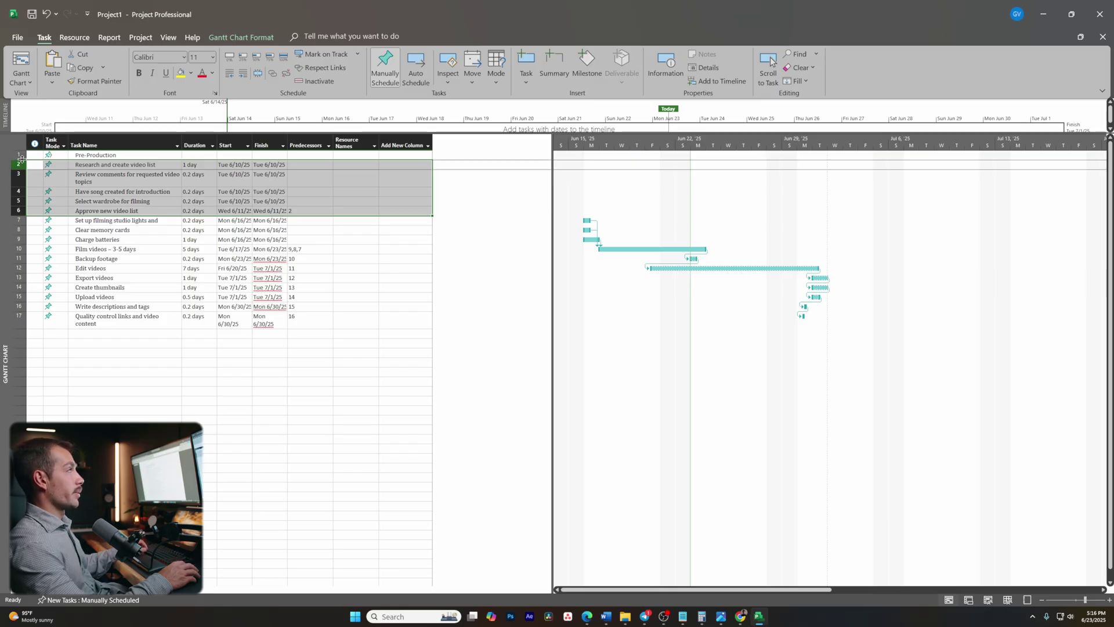
left_click(242, 75)
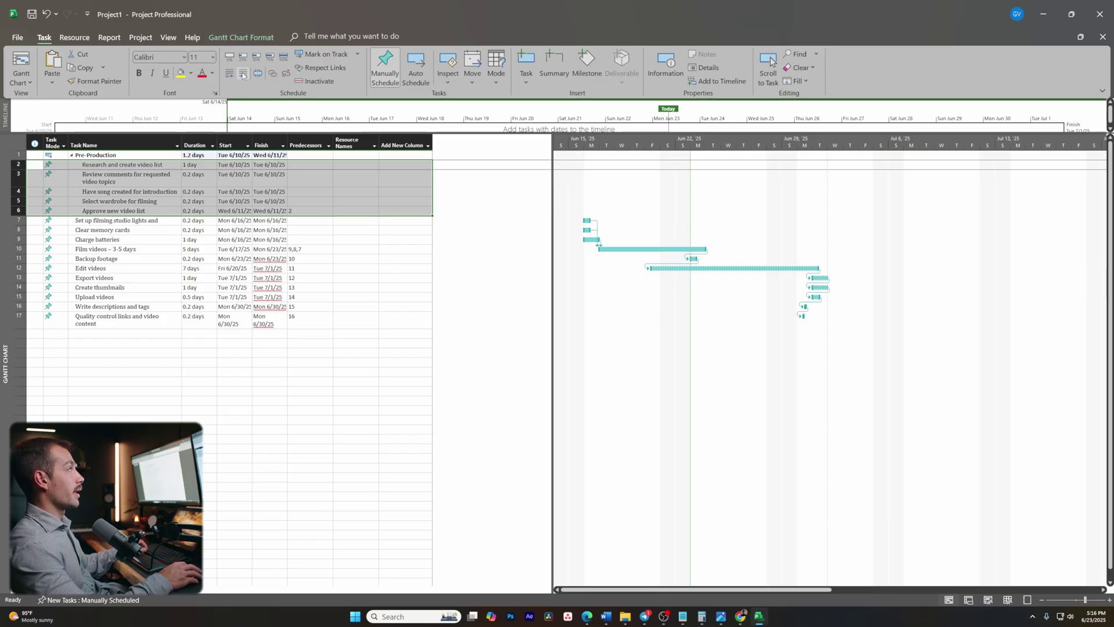
left_click(71, 158)
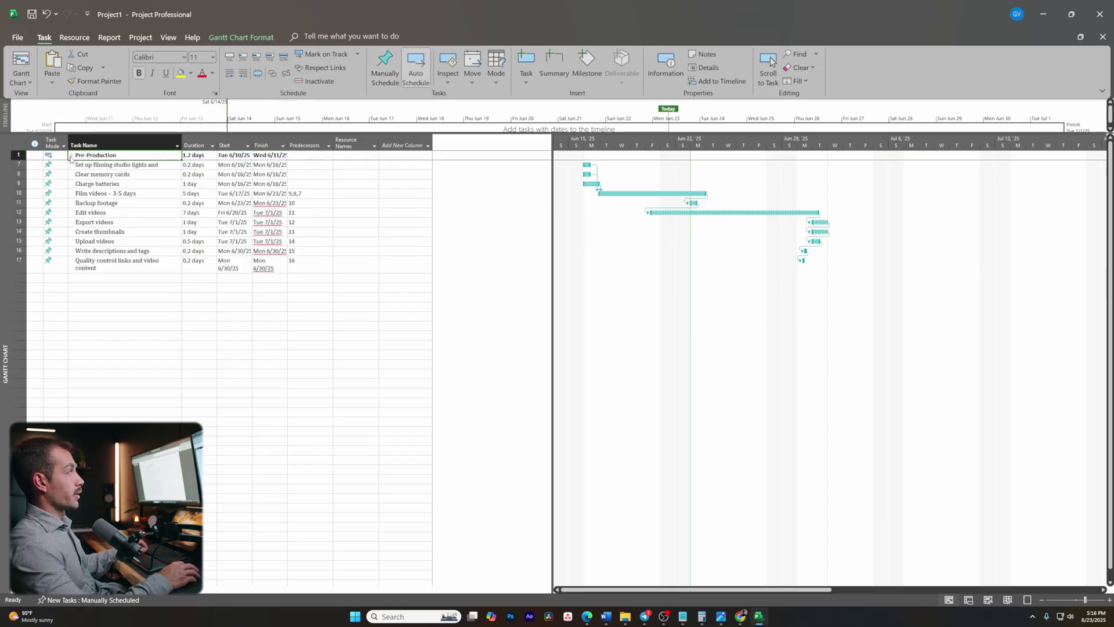
left_click(71, 155)
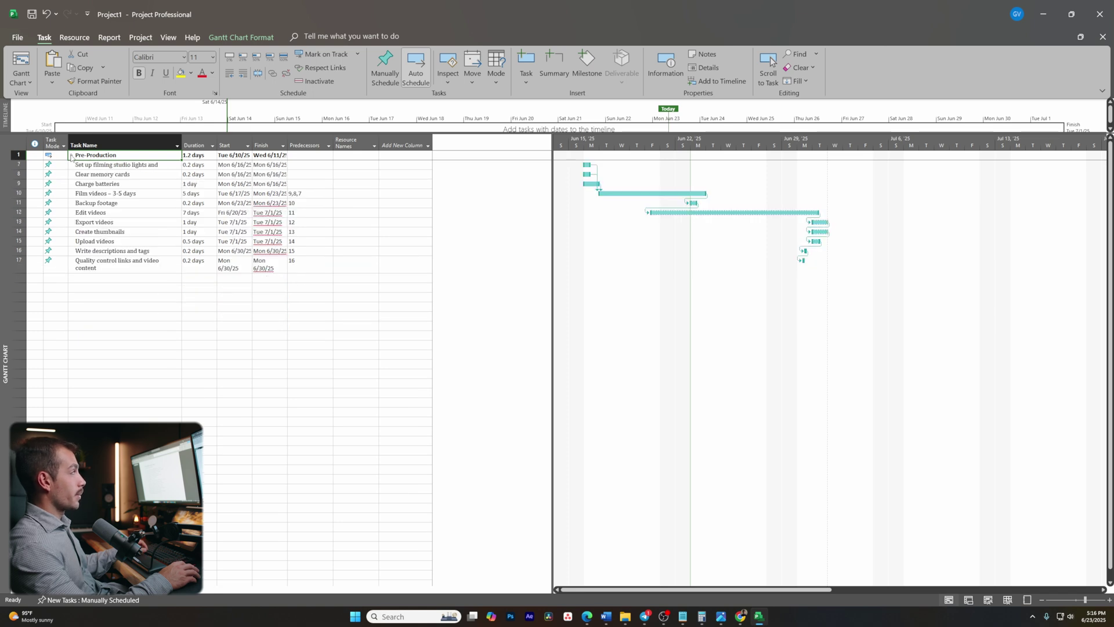
left_click(71, 156)
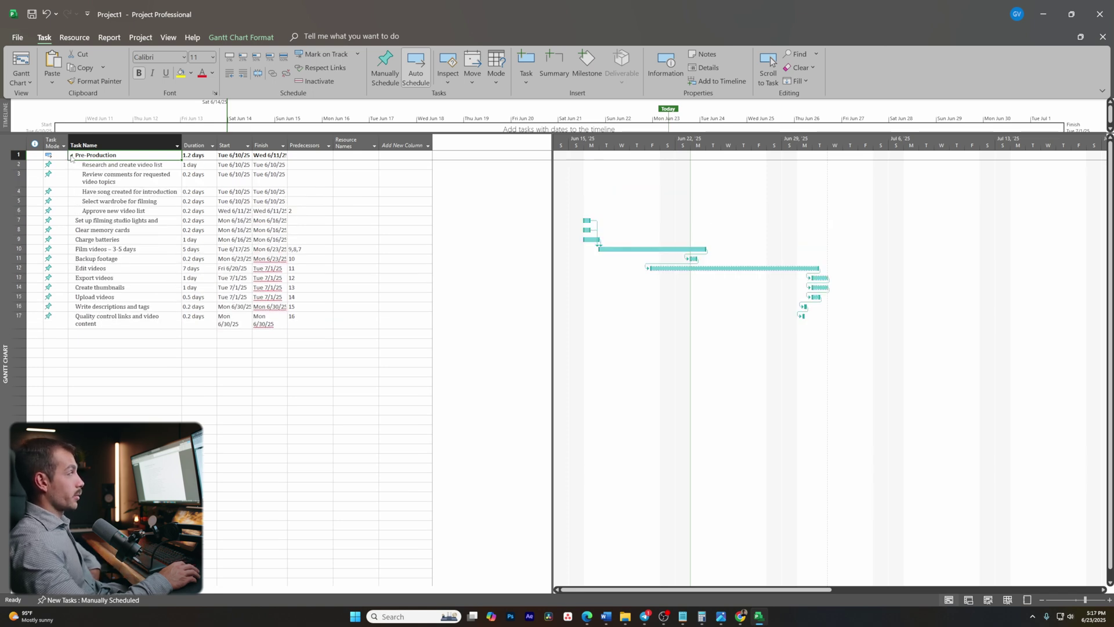
left_click(18, 221)
Insert a new task named 'Production' above the studio lights setup task.
right_click(19, 224)
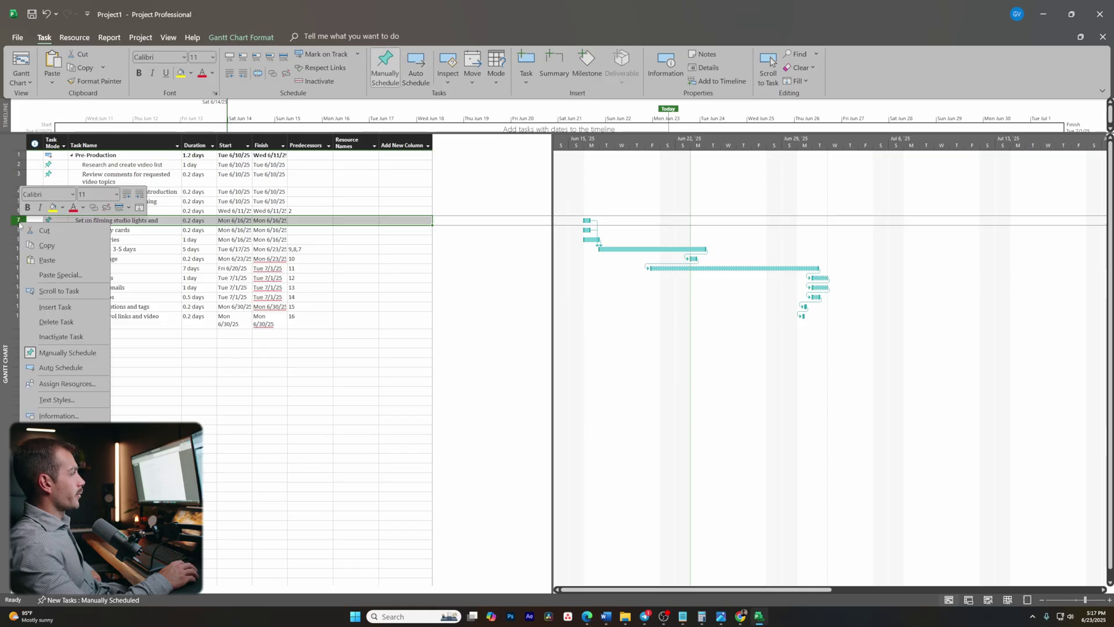
left_click(66, 311)
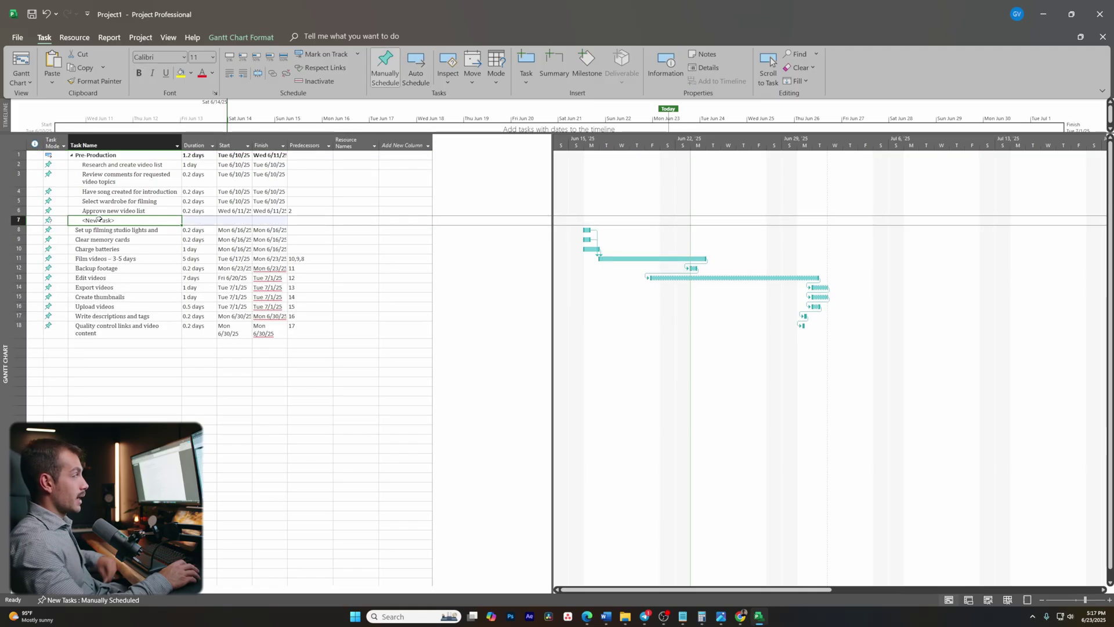
type("Production")
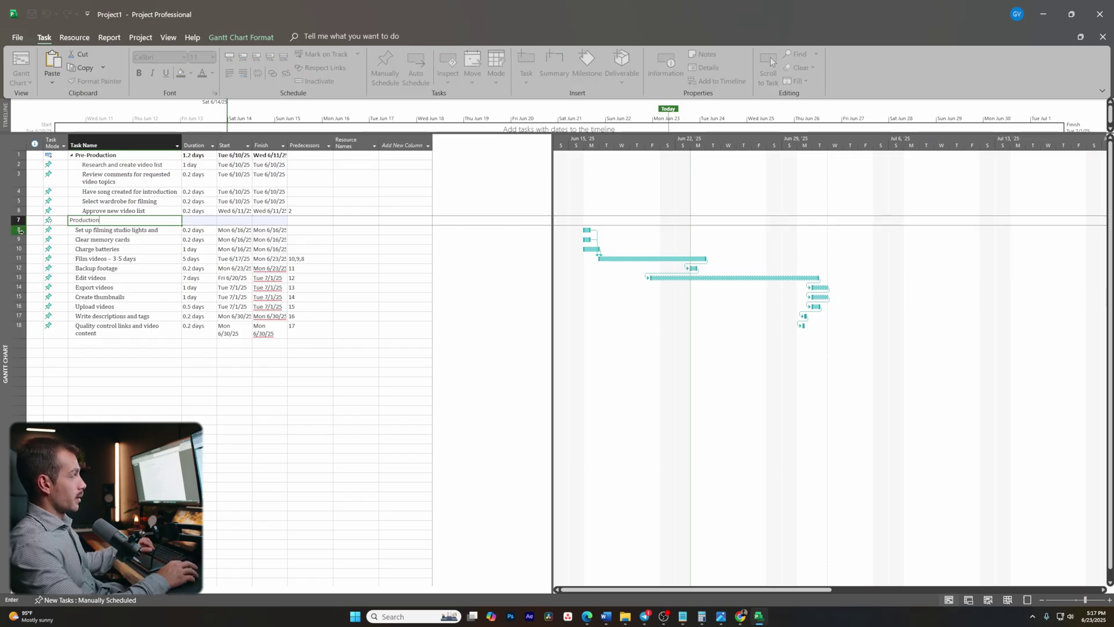
Make Production a top-level task and indent the four filming tasks beneath it.
left_click(18, 230)
left_click_drag(18, 231, 18, 258)
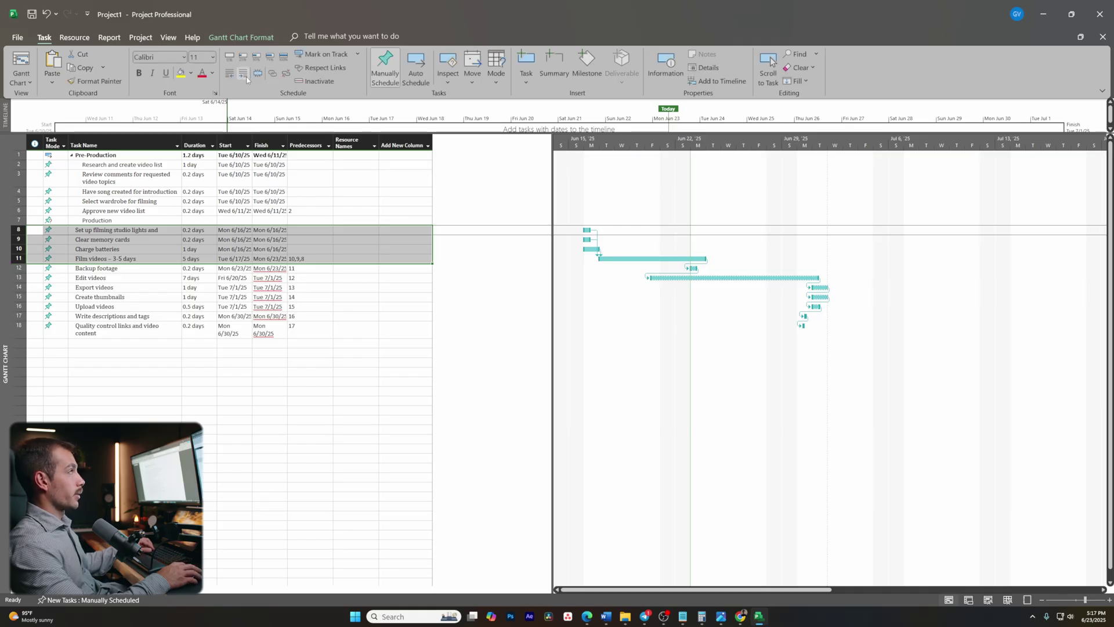
left_click(246, 79)
key("ctrl+z")
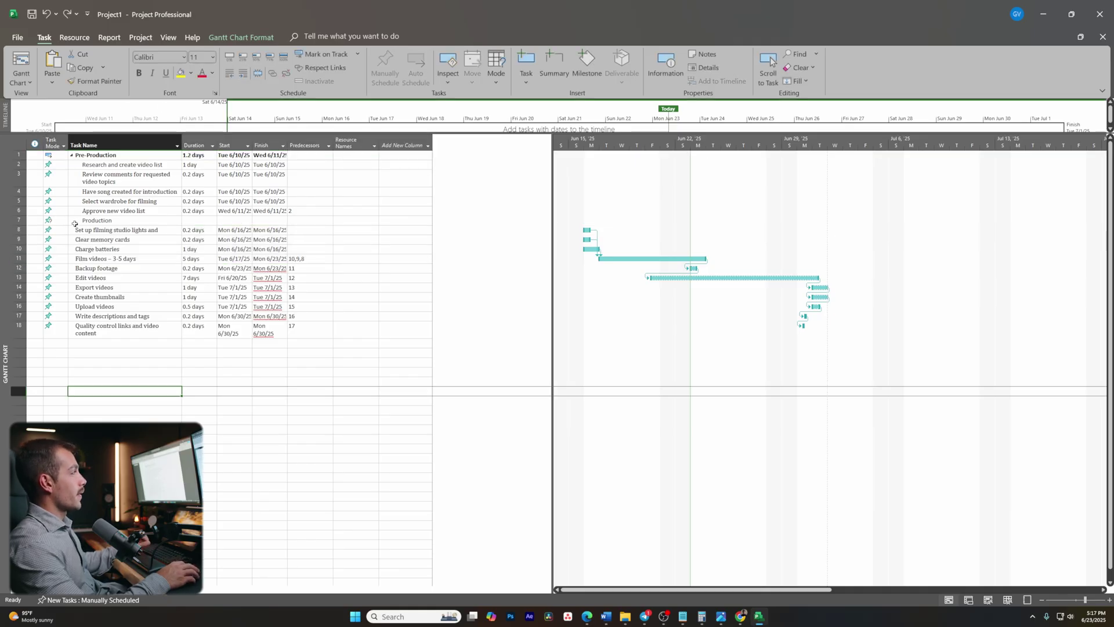
left_click(19, 221)
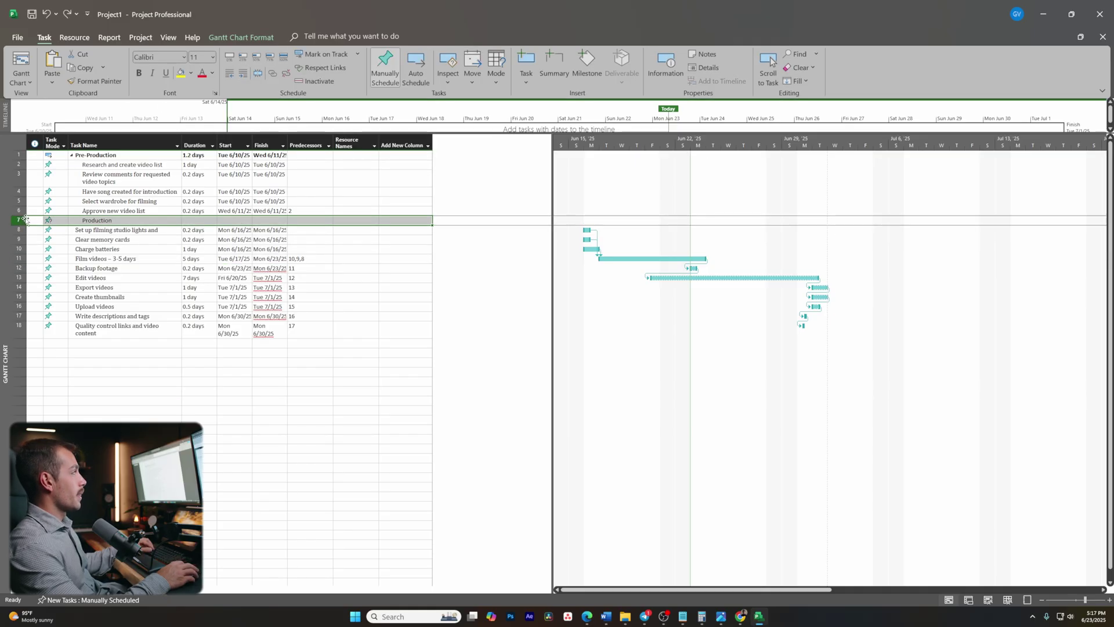
left_click(228, 77)
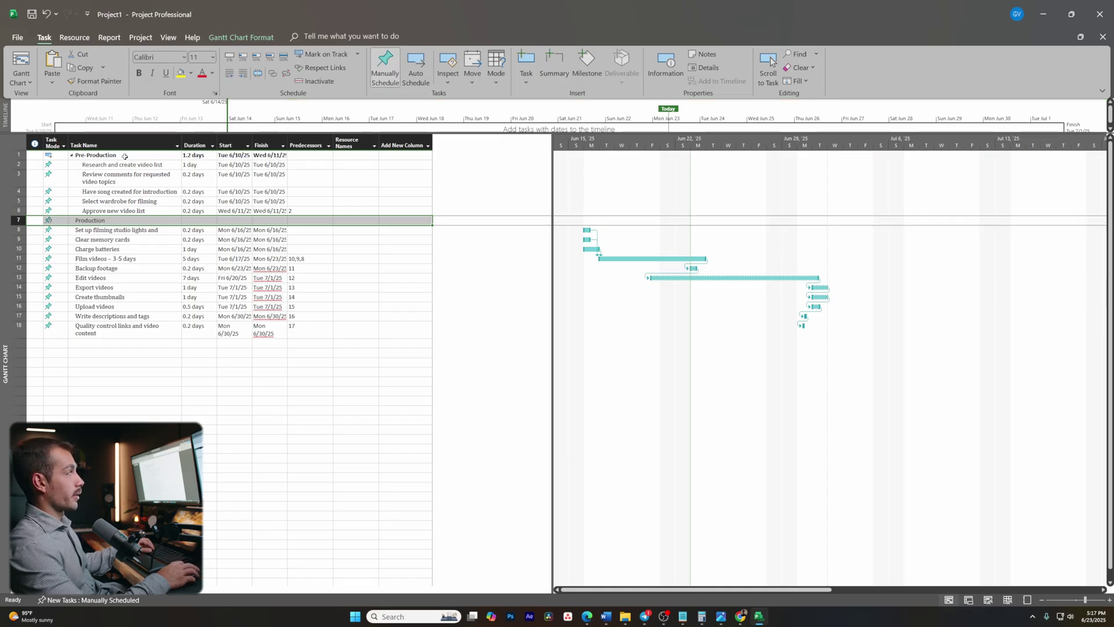
left_click_drag(19, 230, 20, 263)
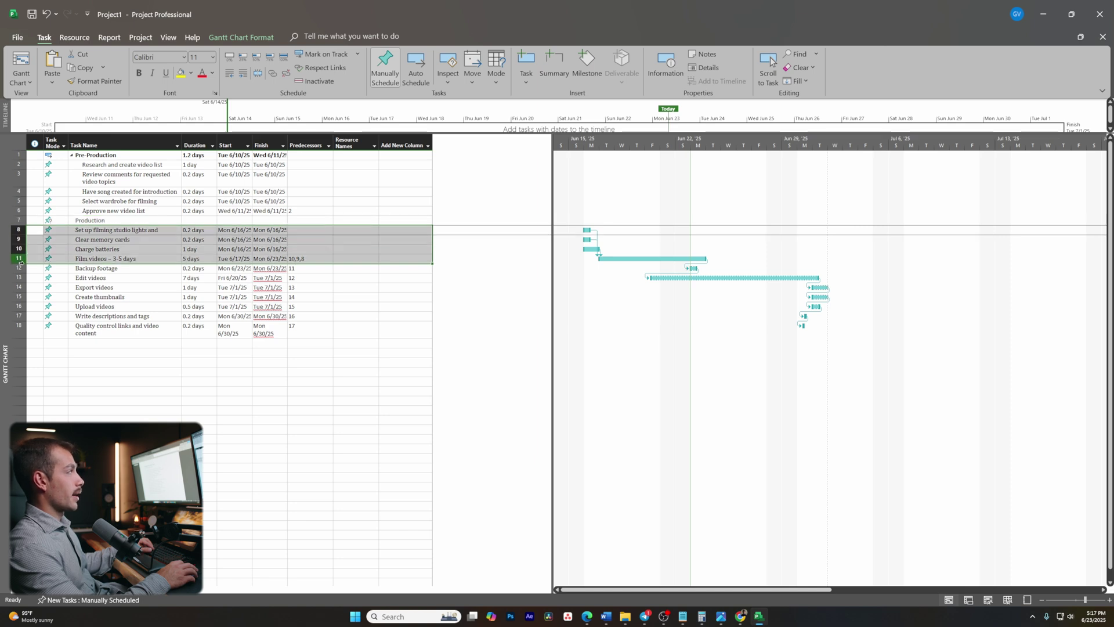
left_click(243, 76)
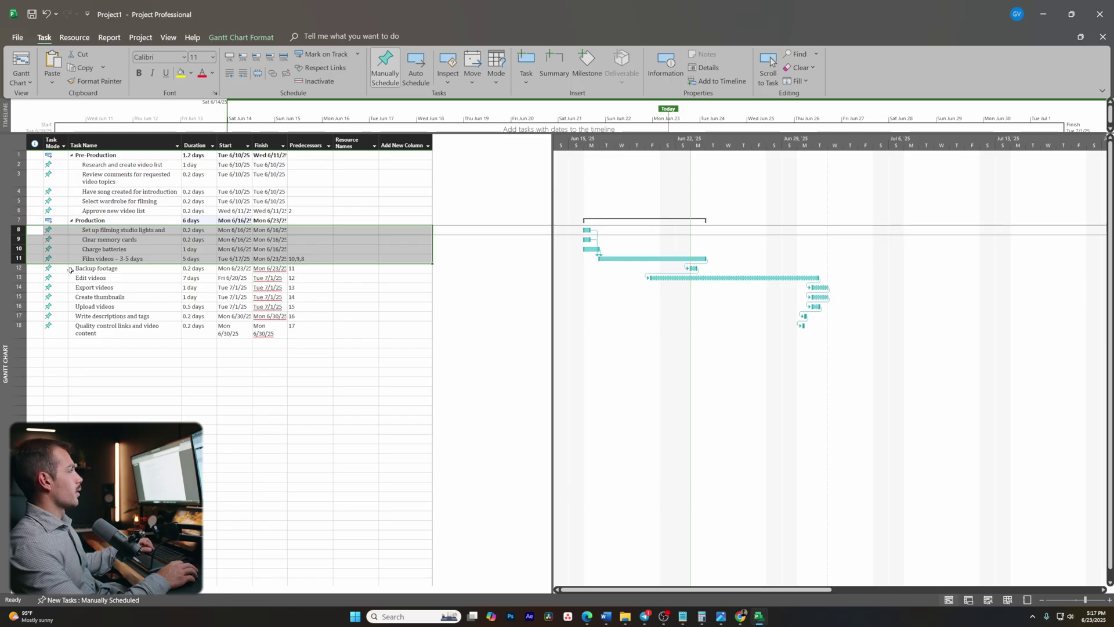
Insert a new task named 'Post-Production' above Backup footage.
right_click(22, 269)
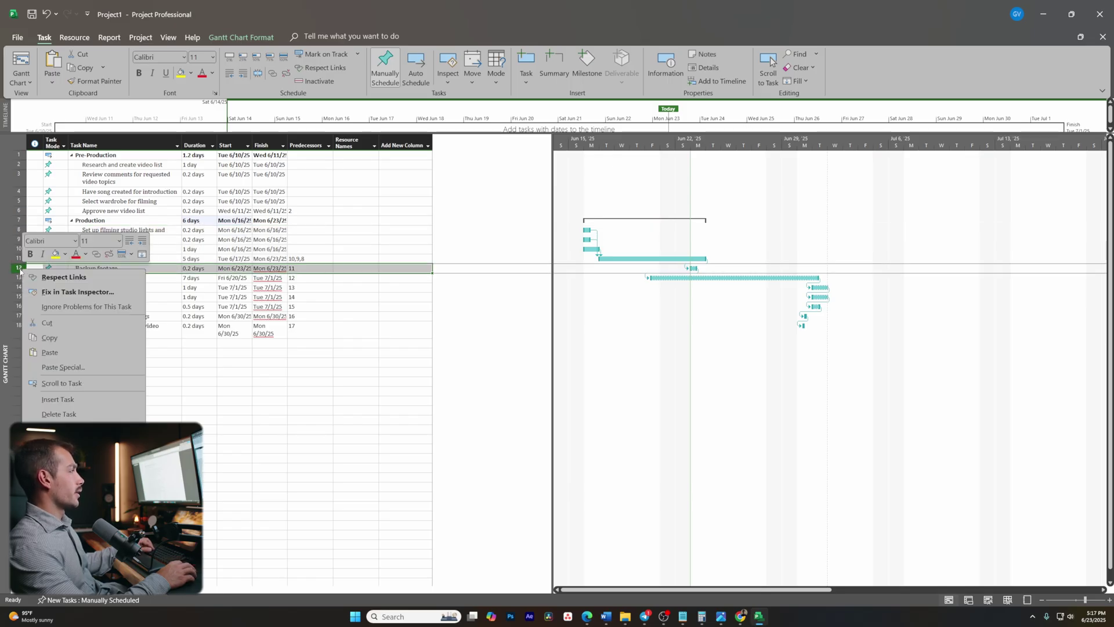
left_click(62, 401)
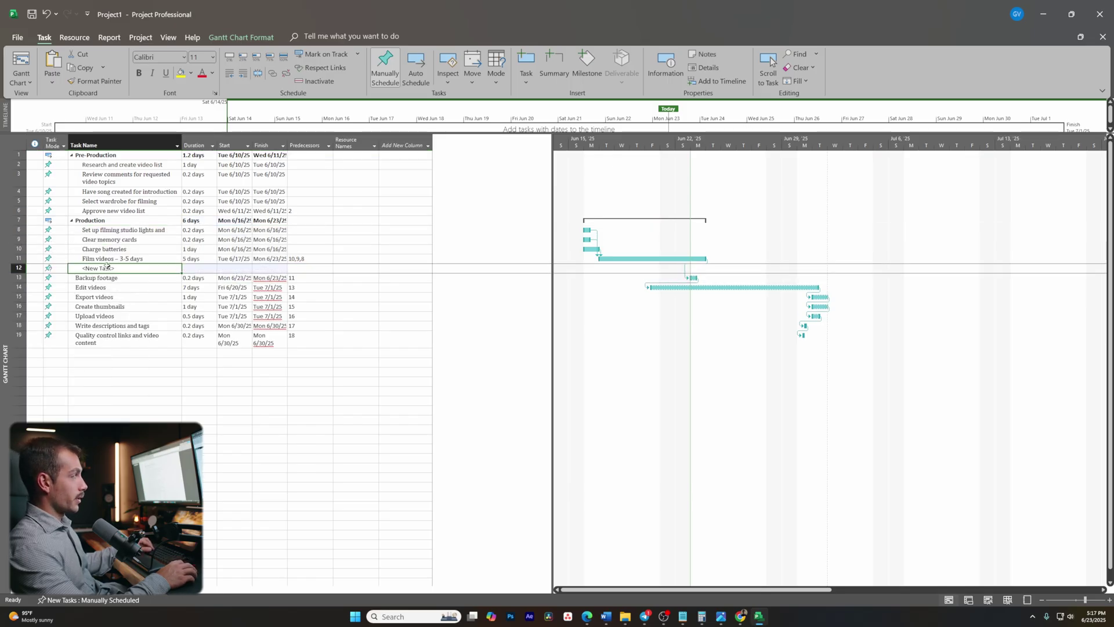
type("Post-Production")
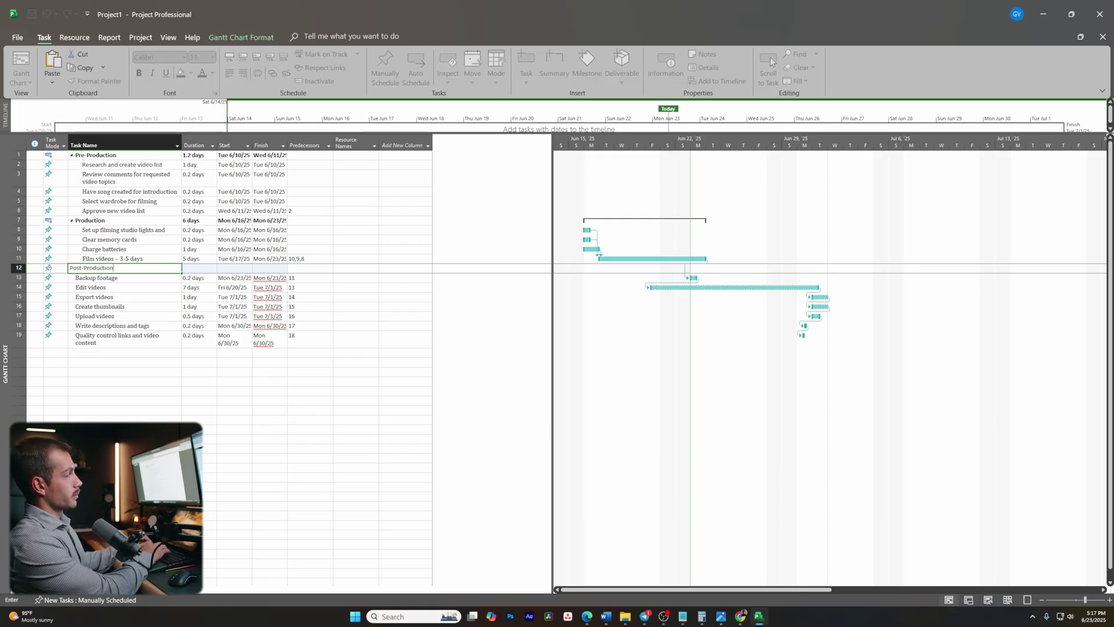
key("Return")
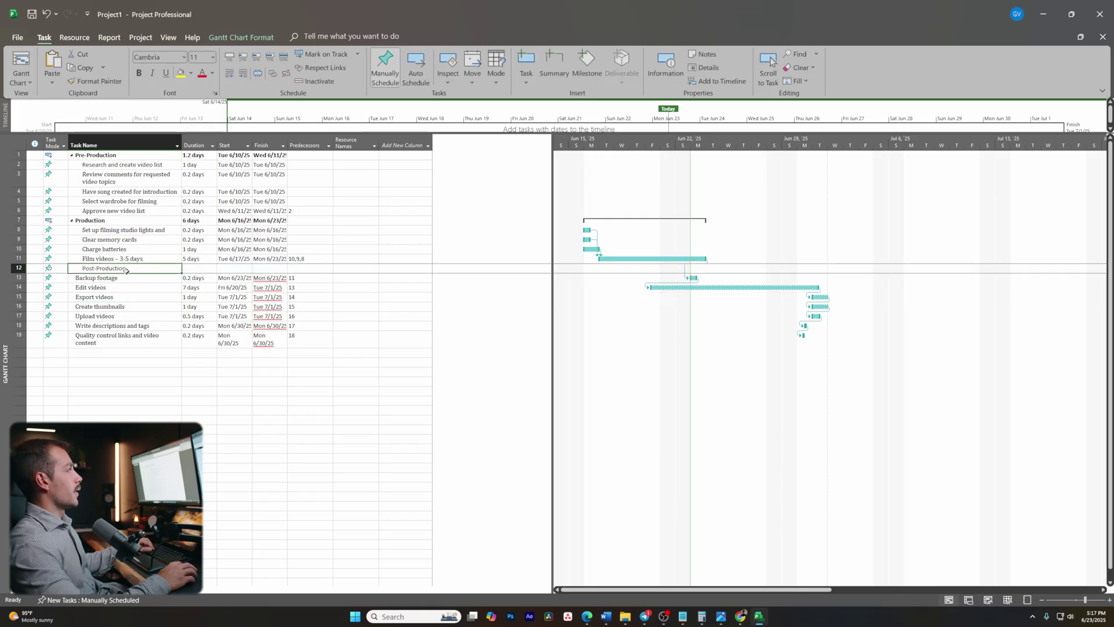
Outdent Post-Production to the top level and indent the seven tasks below it.
left_click(18, 268)
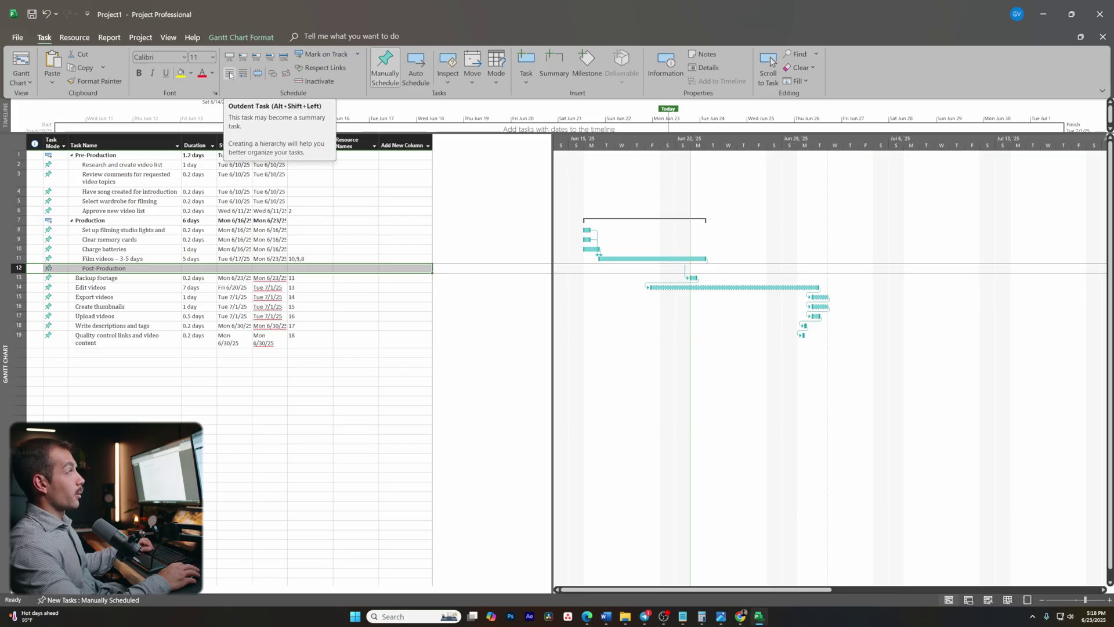
left_click(231, 77)
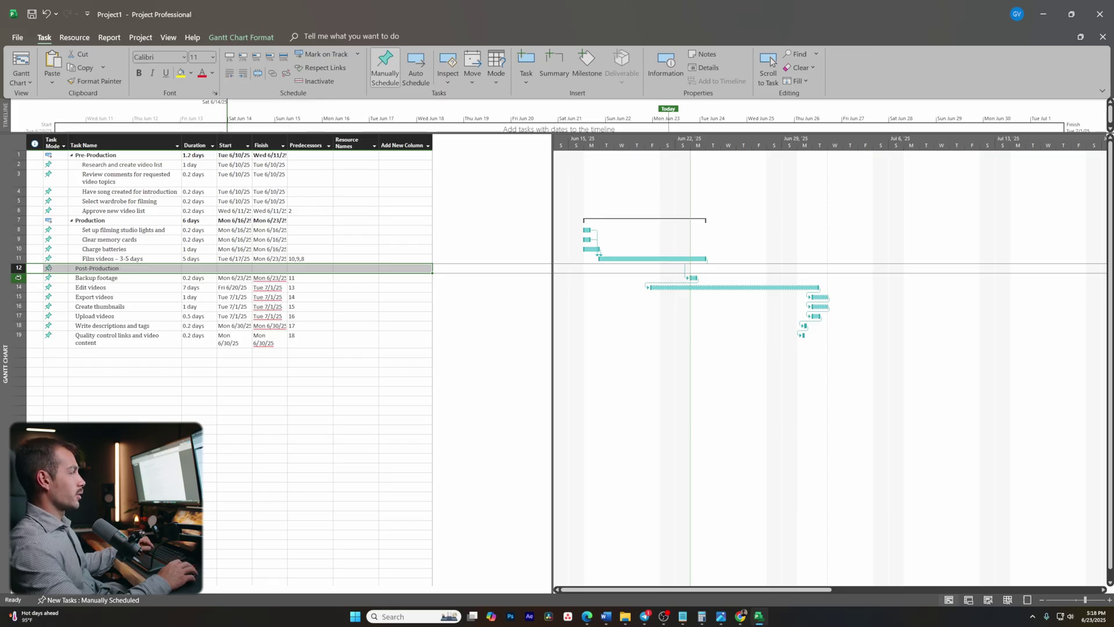
left_click_drag(18, 277, 18, 338)
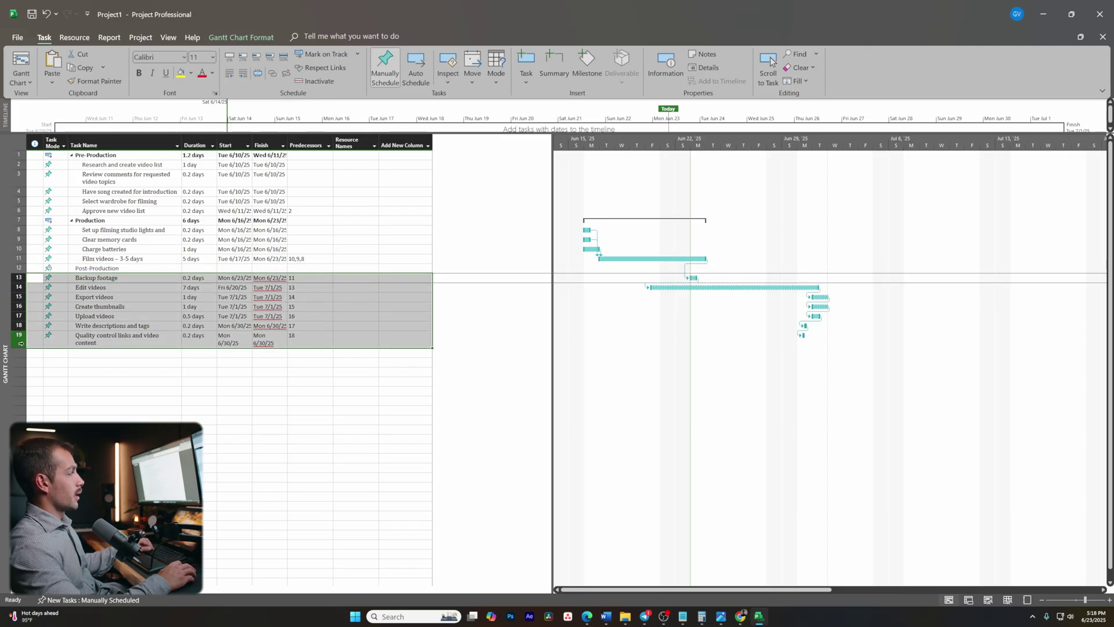
left_click(243, 73)
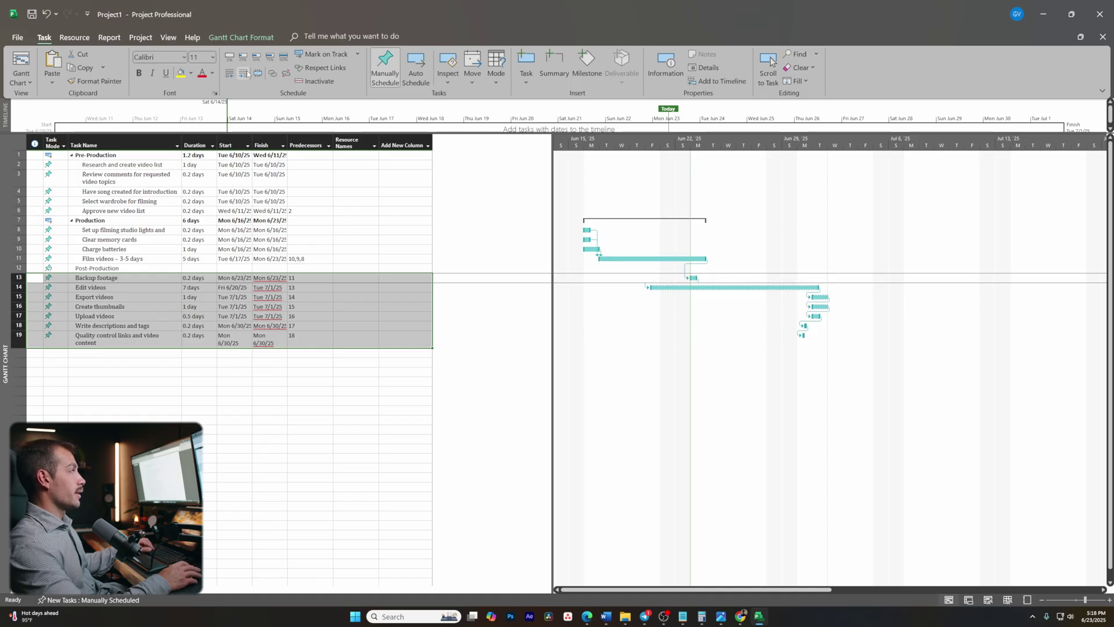
left_click(127, 268)
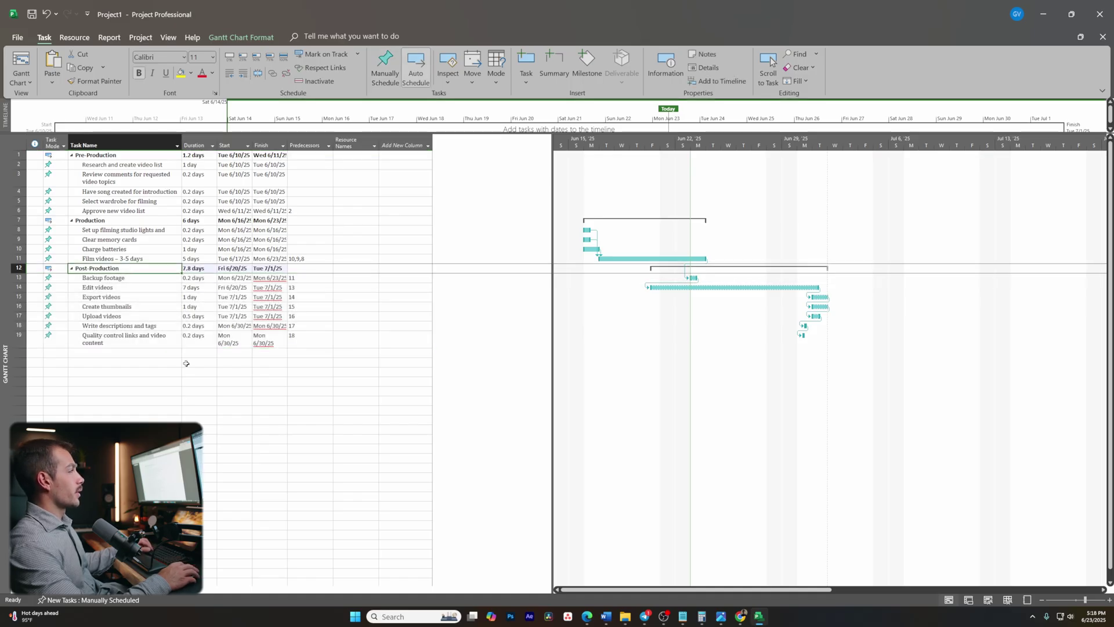
left_click(125, 400)
left_click(192, 268)
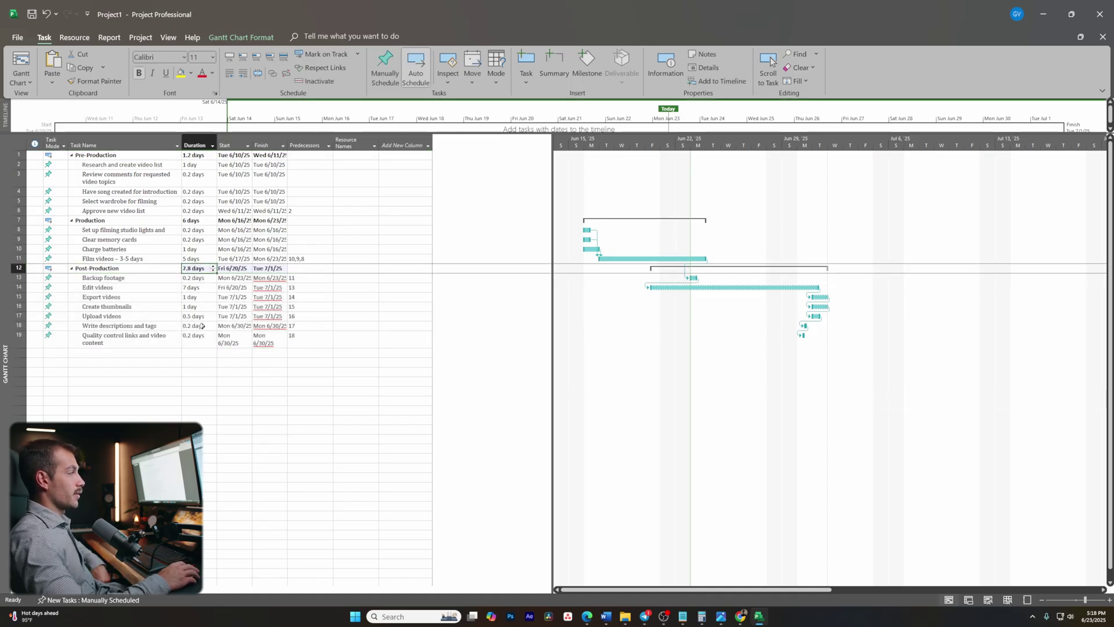
left_click(199, 351)
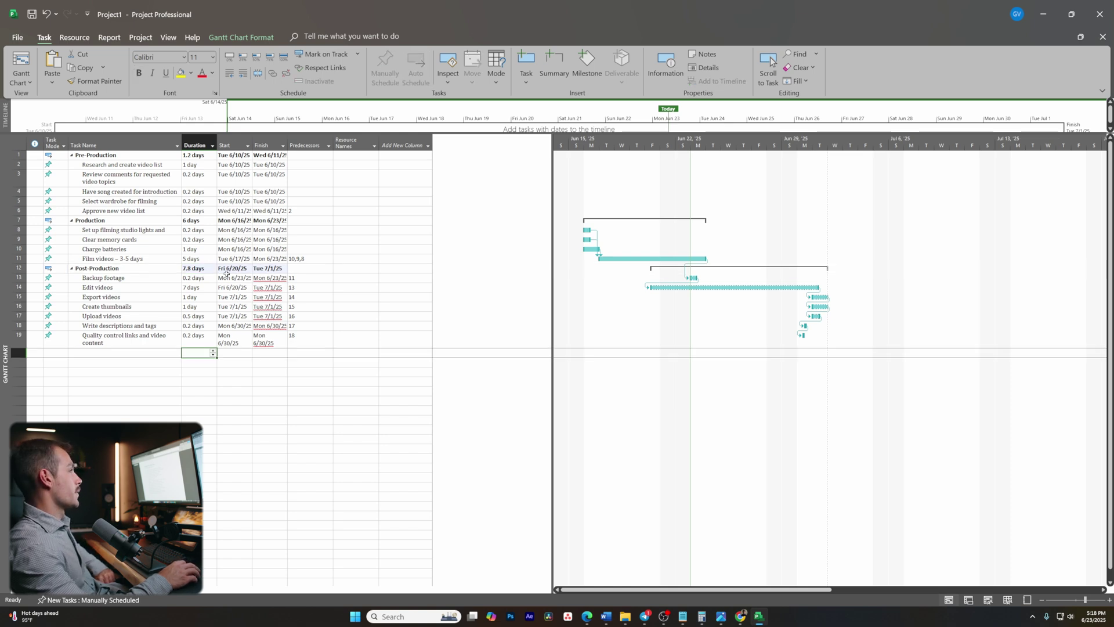
left_click(232, 269)
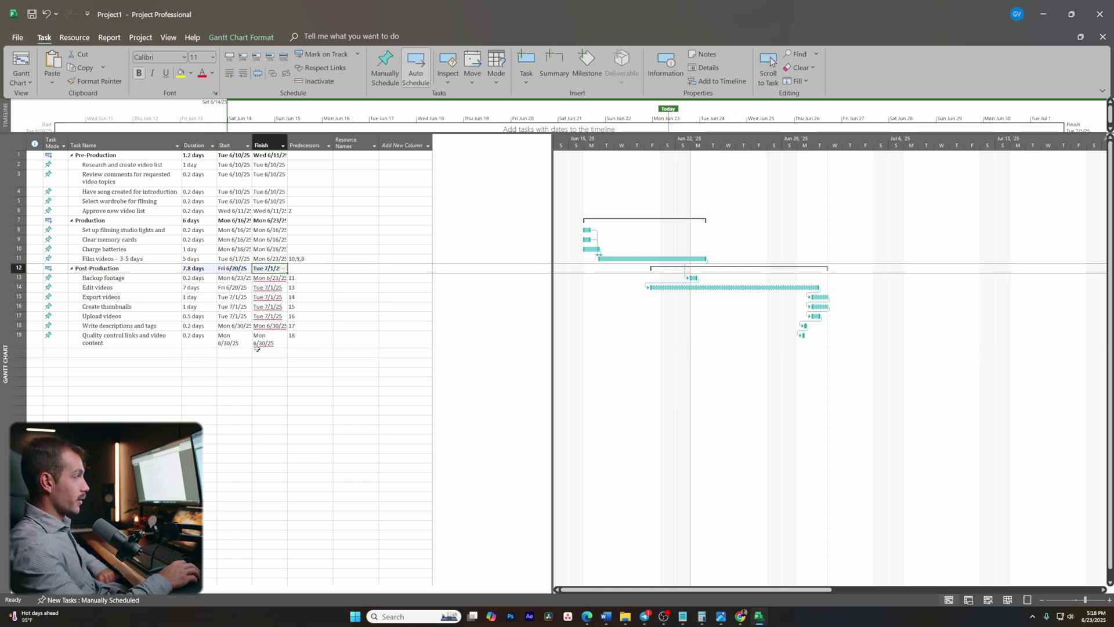
left_click(270, 372)
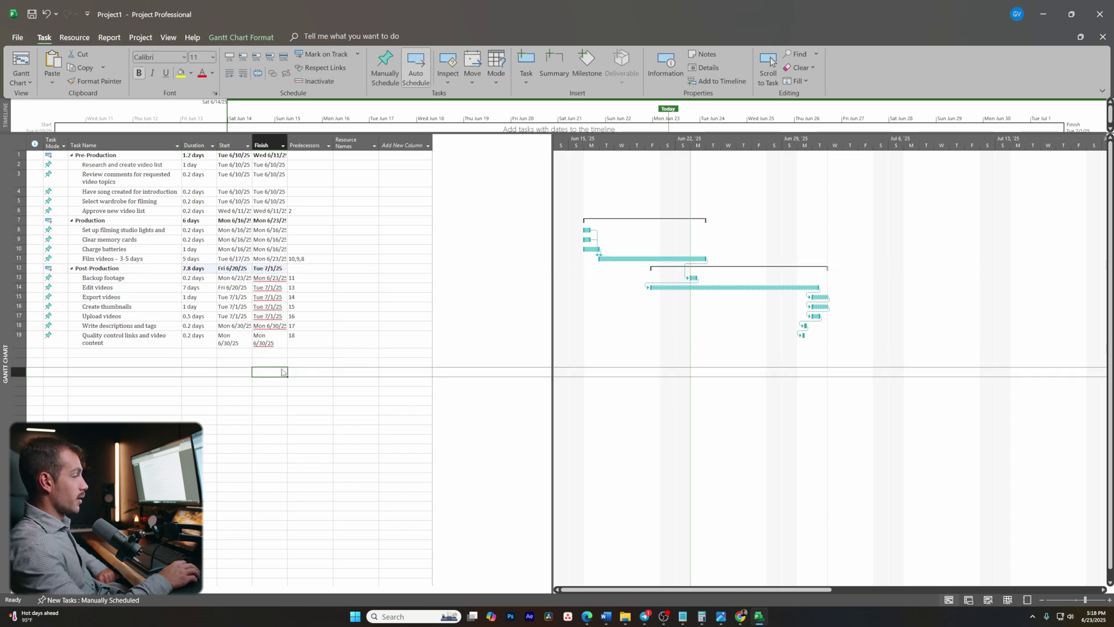
left_click(235, 155)
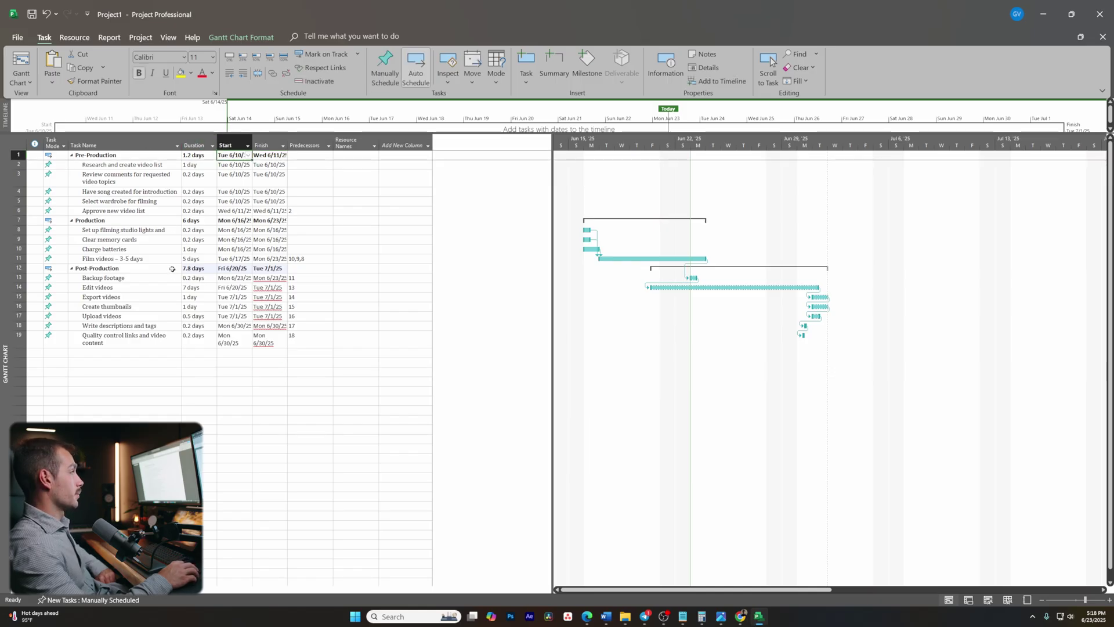
left_click(72, 155)
left_click(71, 155)
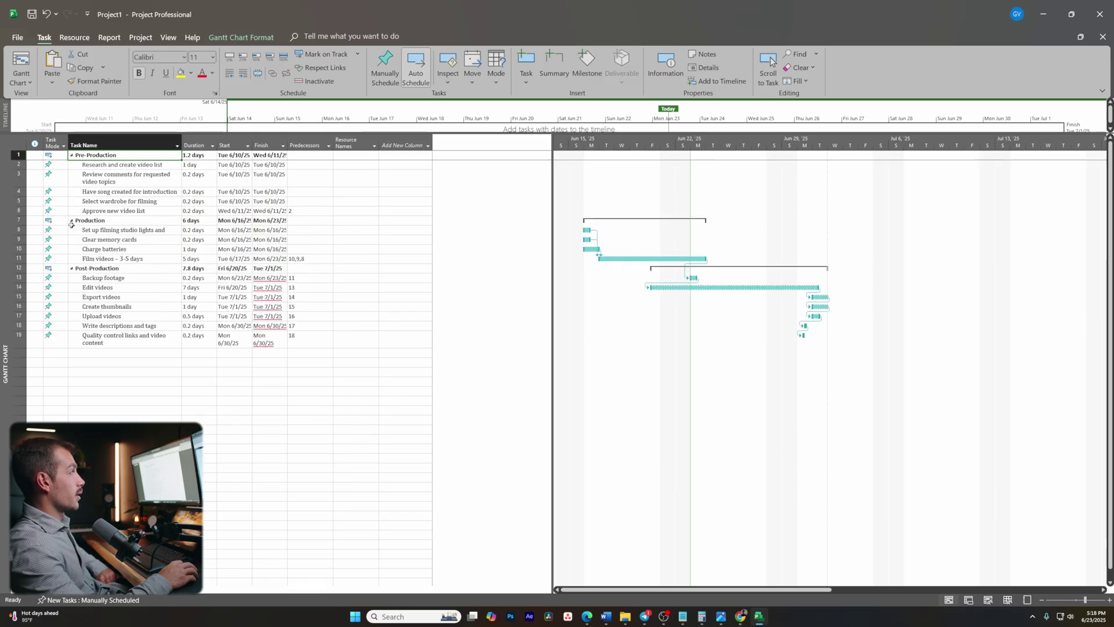
left_click(72, 224)
left_click(72, 221)
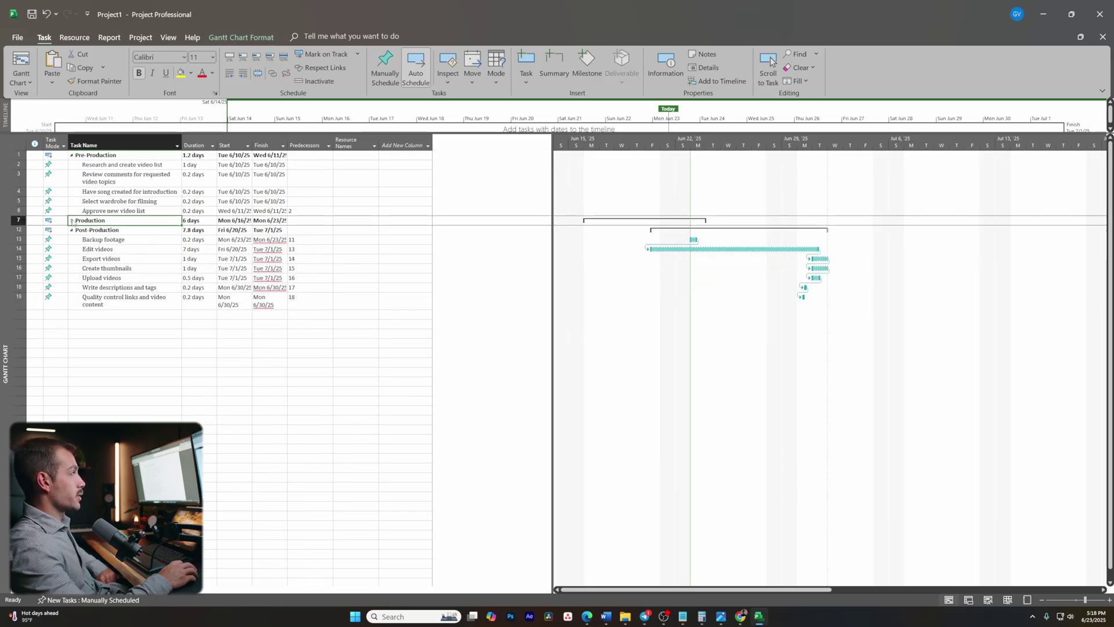
left_click(72, 221)
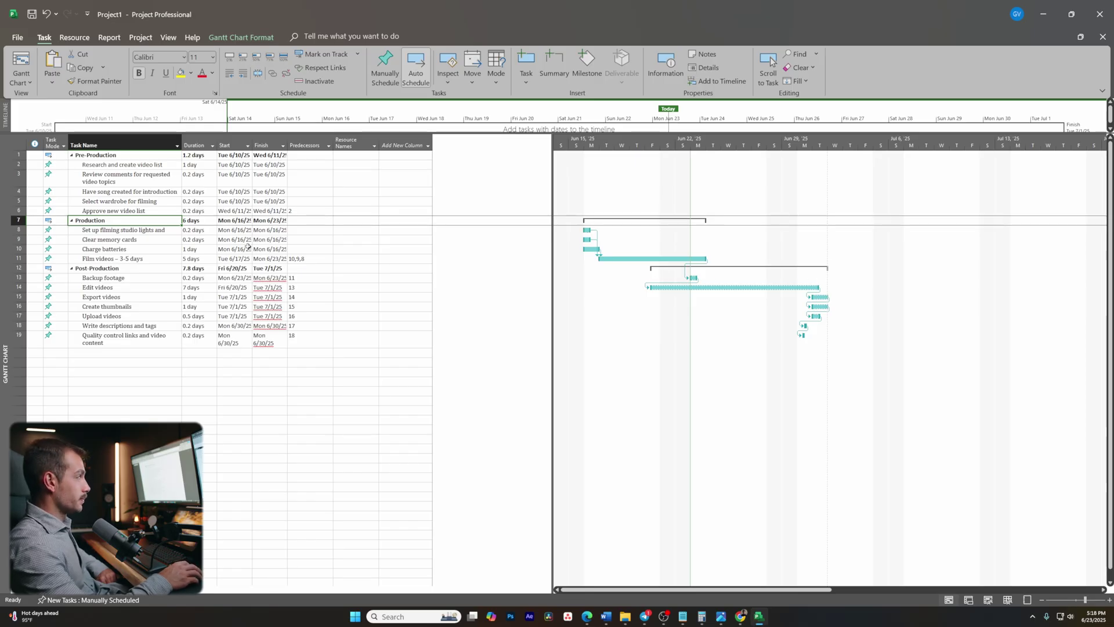
left_click(824, 268)
Reset the Gantt Chart view to its default layout.
left_click(168, 38)
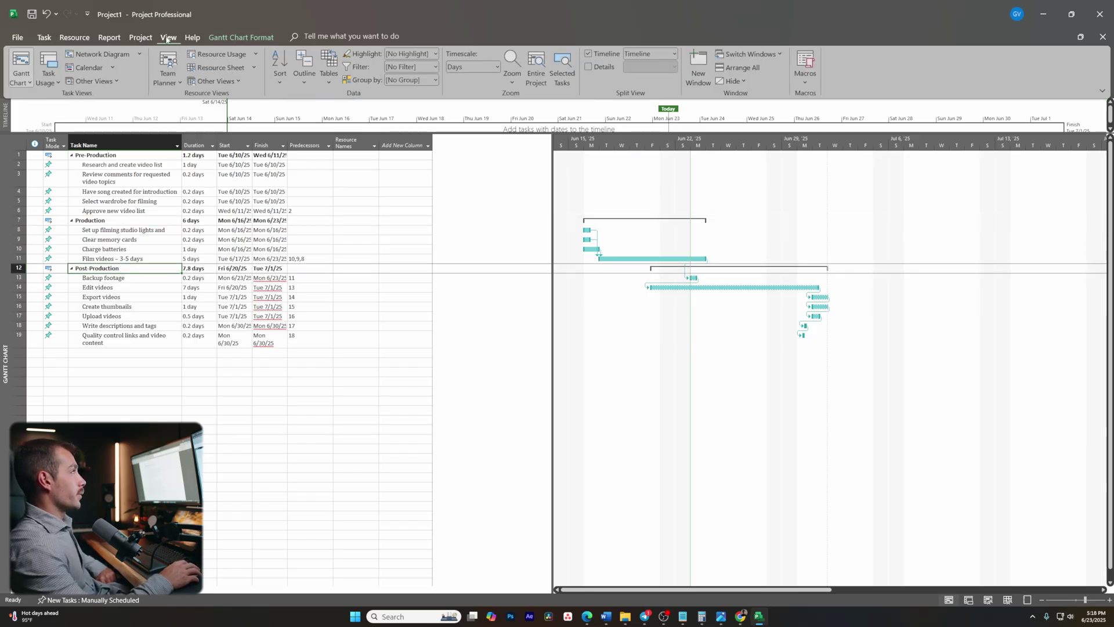
left_click(29, 82)
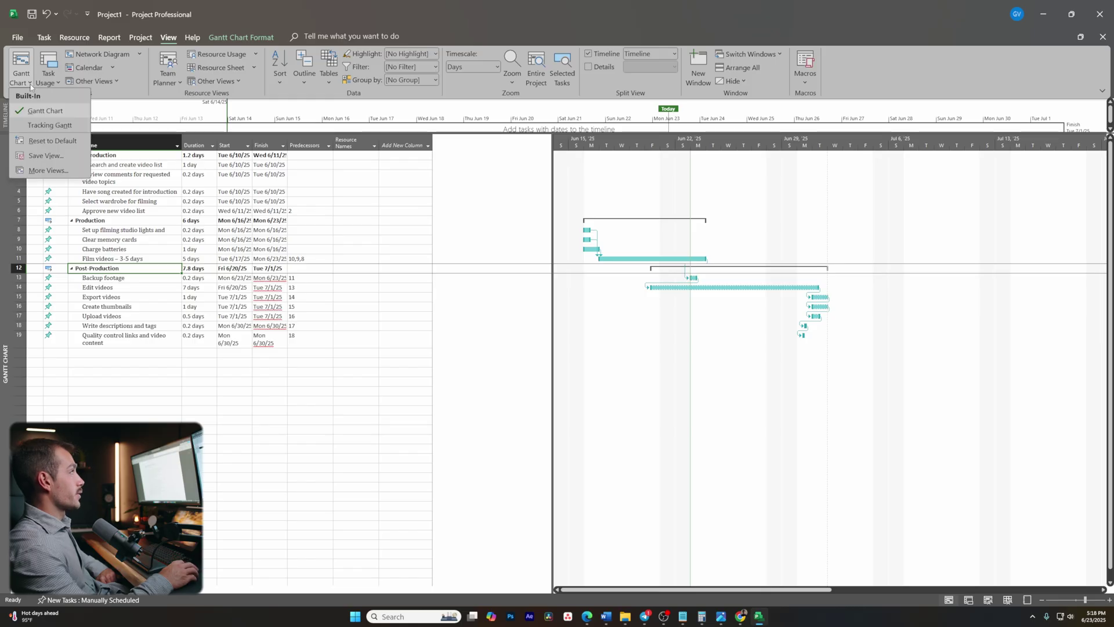
left_click(58, 141)
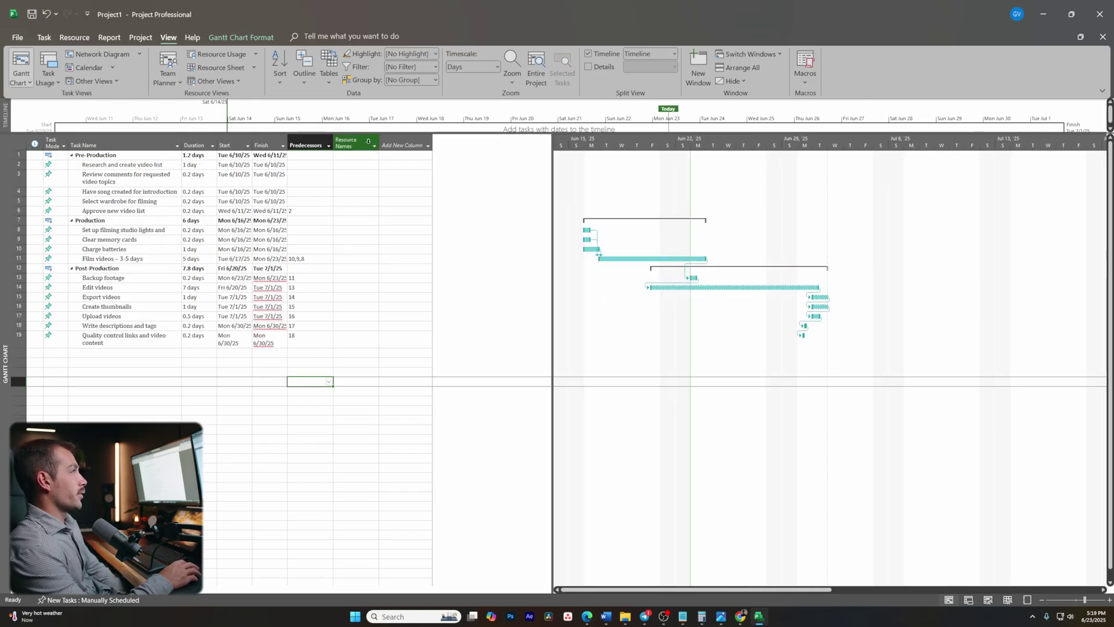
Try the Team Planner view, return to the Gantt chart, then show the Resource Sheet.
left_click(167, 69)
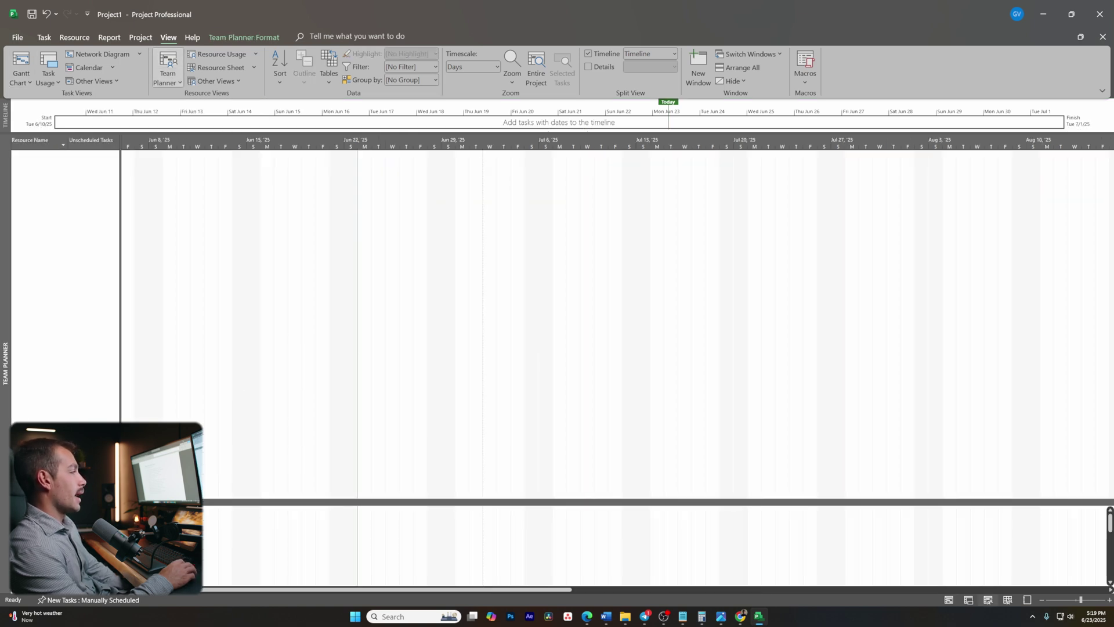
left_click(21, 65)
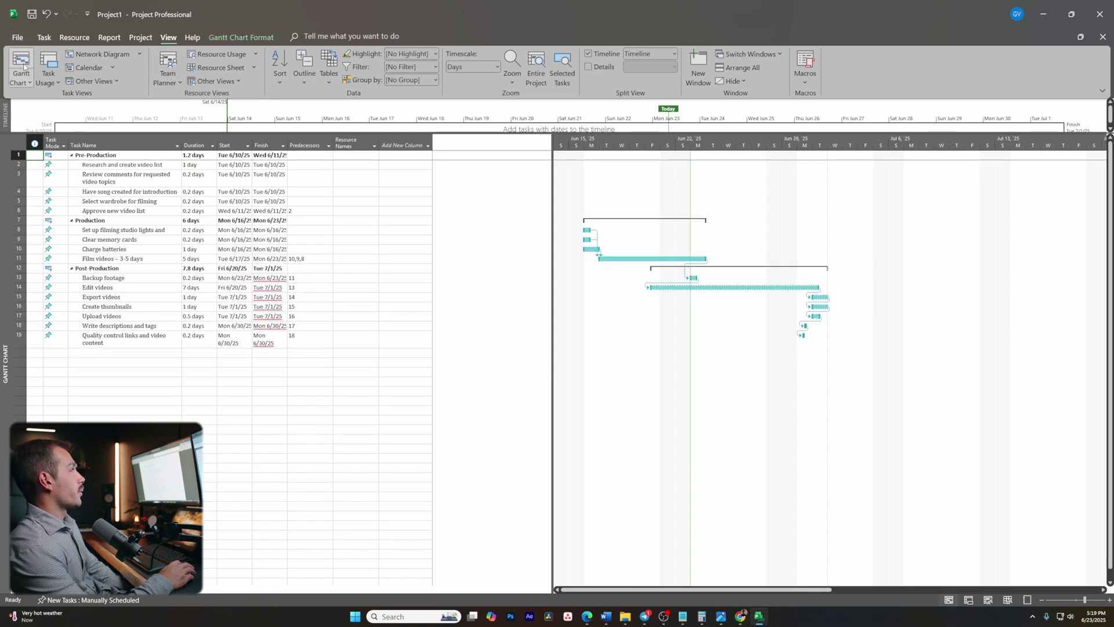
left_click(352, 157)
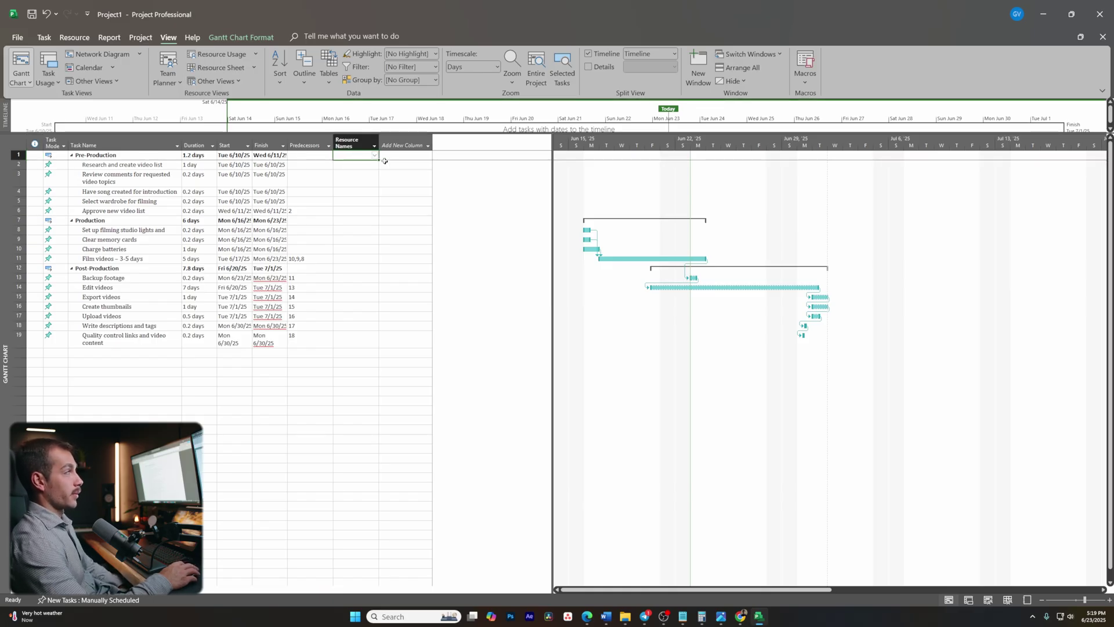
key("Home")
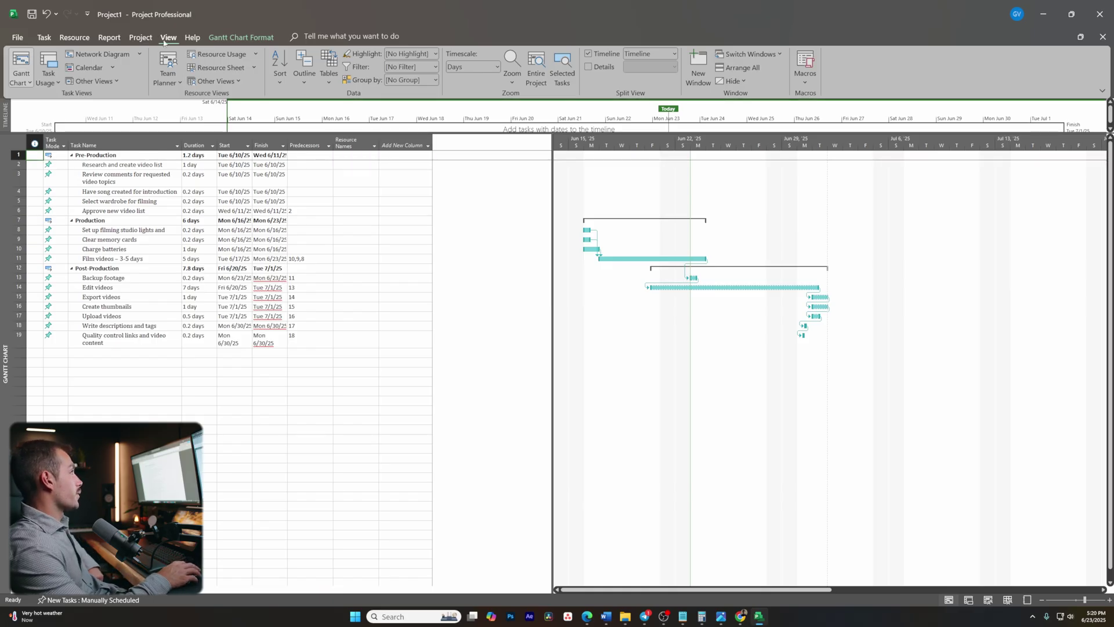
left_click(216, 67)
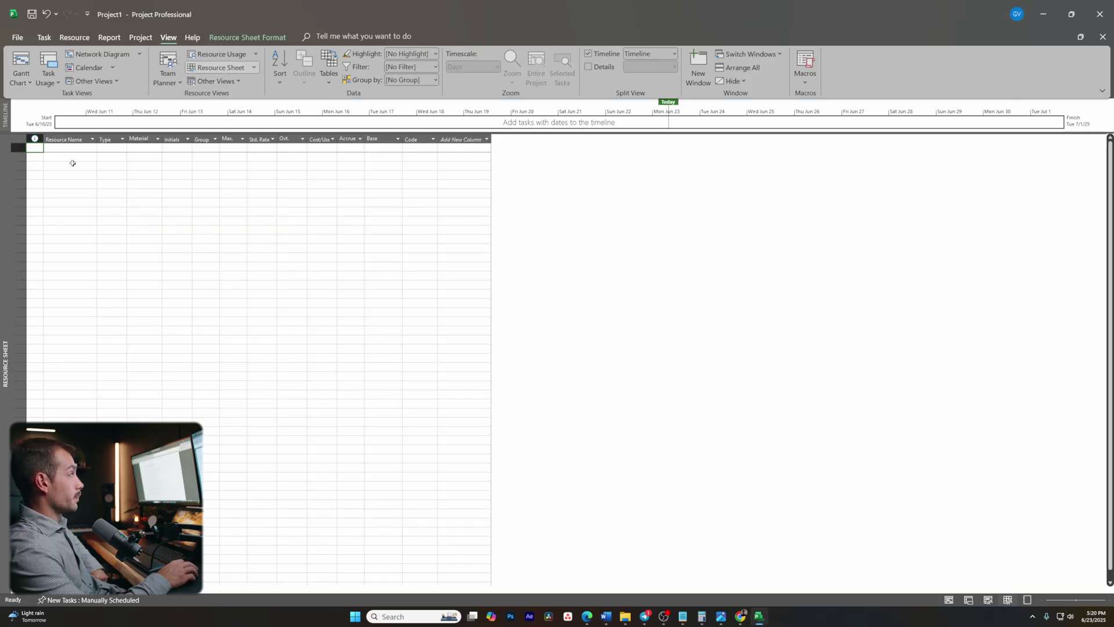
Enter Musician and Editor as resource names in the Resource Sheet.
left_click(91, 147)
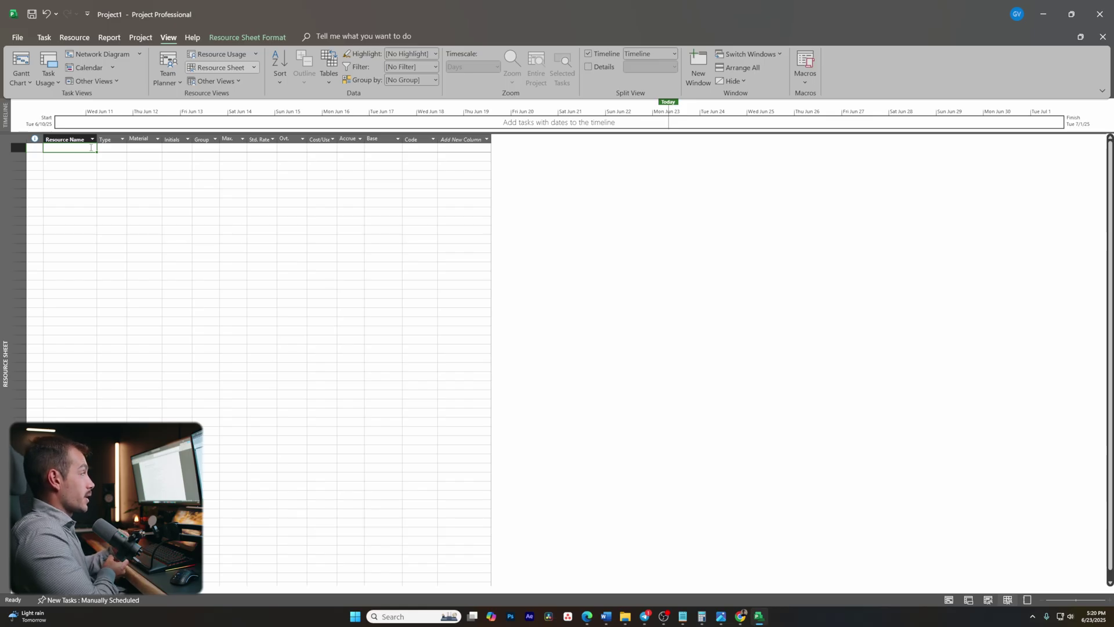
type("Musici")
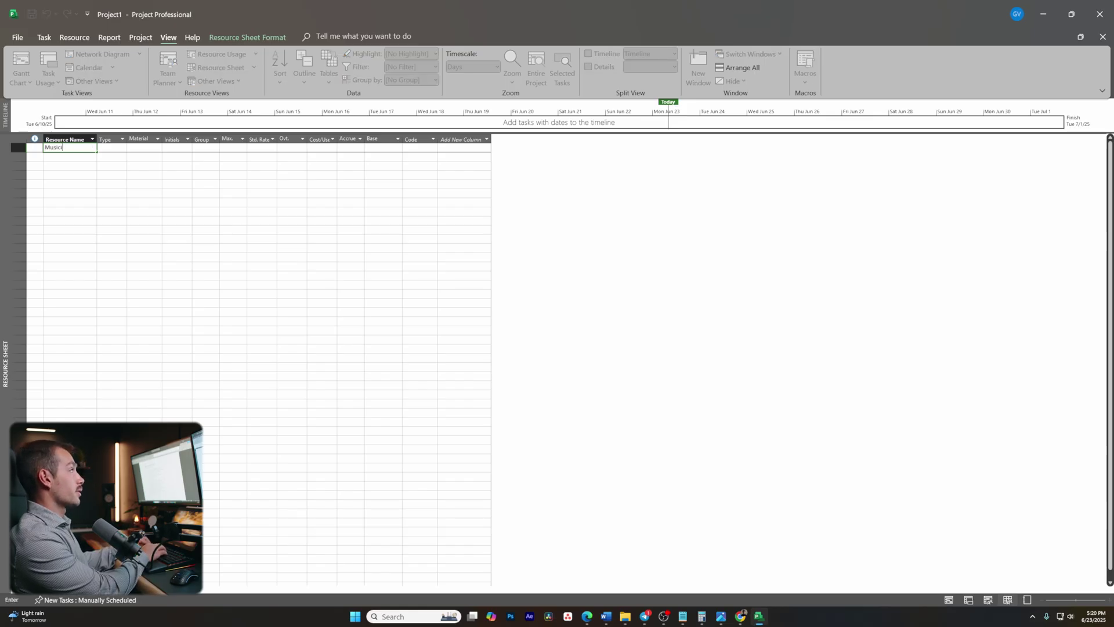
type("an")
key("Return")
type("Editor")
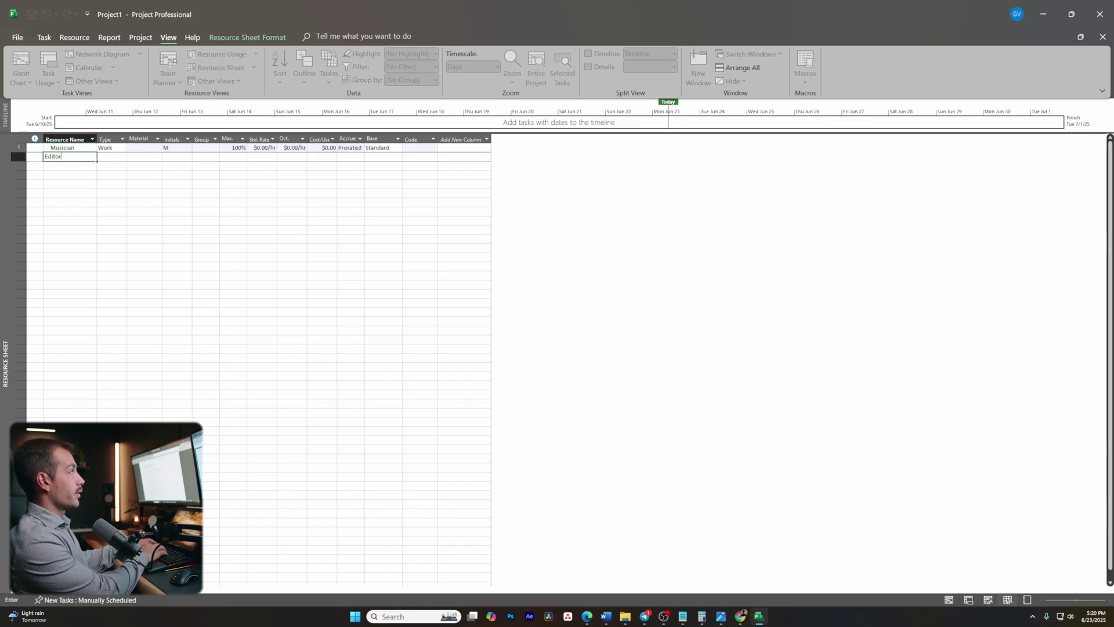
key("Return")
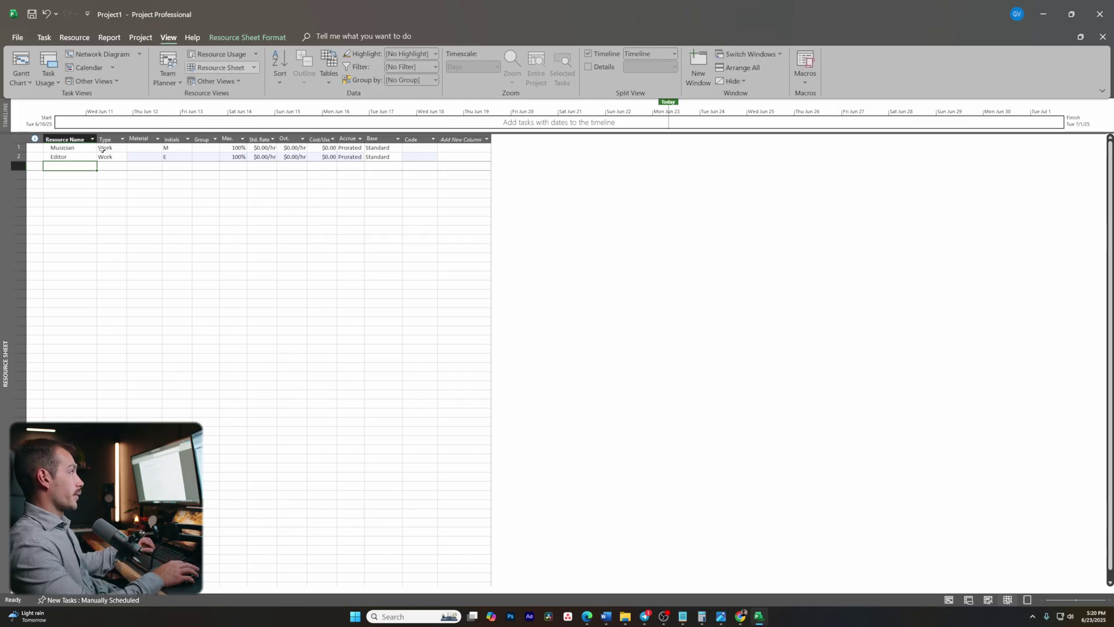
Keep both Musician and Editor as Work type resources.
left_click(102, 149)
left_click(123, 149)
left_click(122, 149)
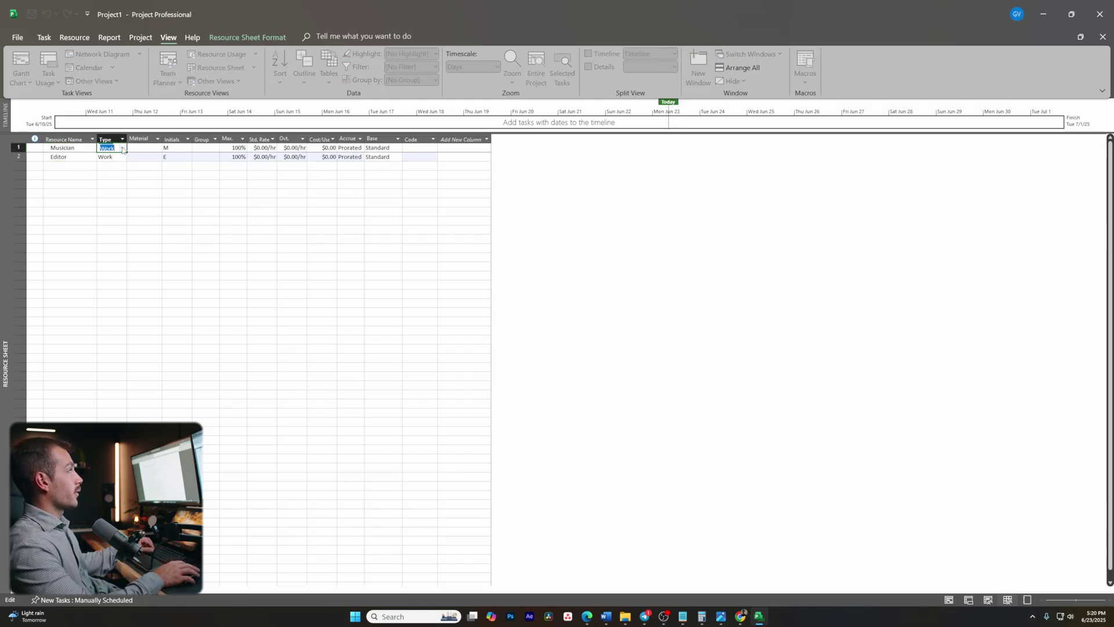
left_click(115, 157)
left_click(122, 157)
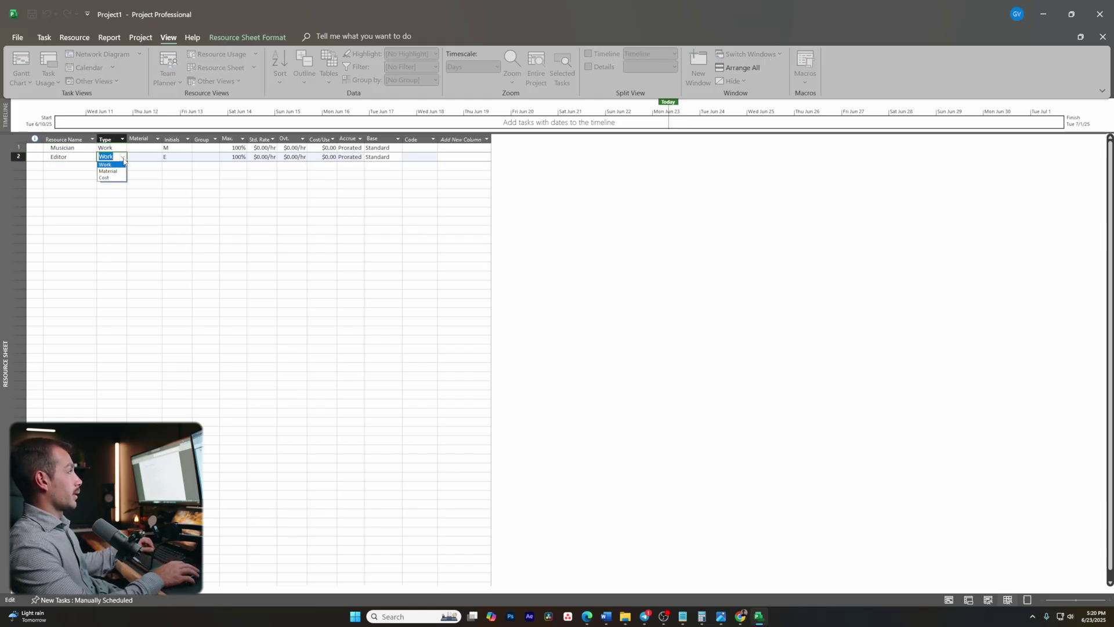
left_click(122, 158)
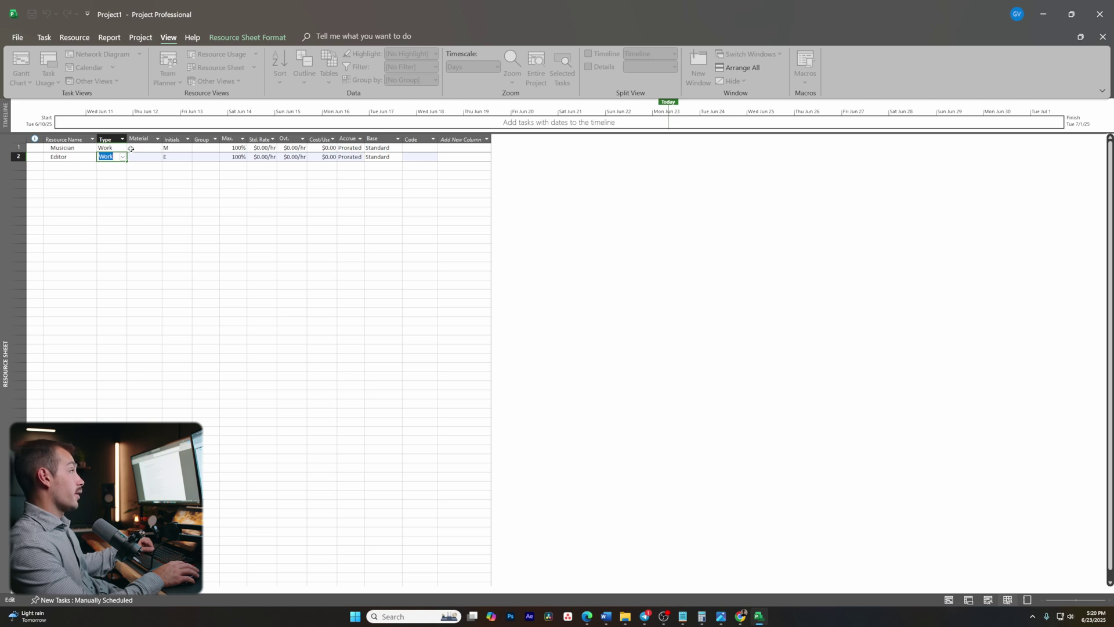
left_click(261, 148)
left_click(279, 173)
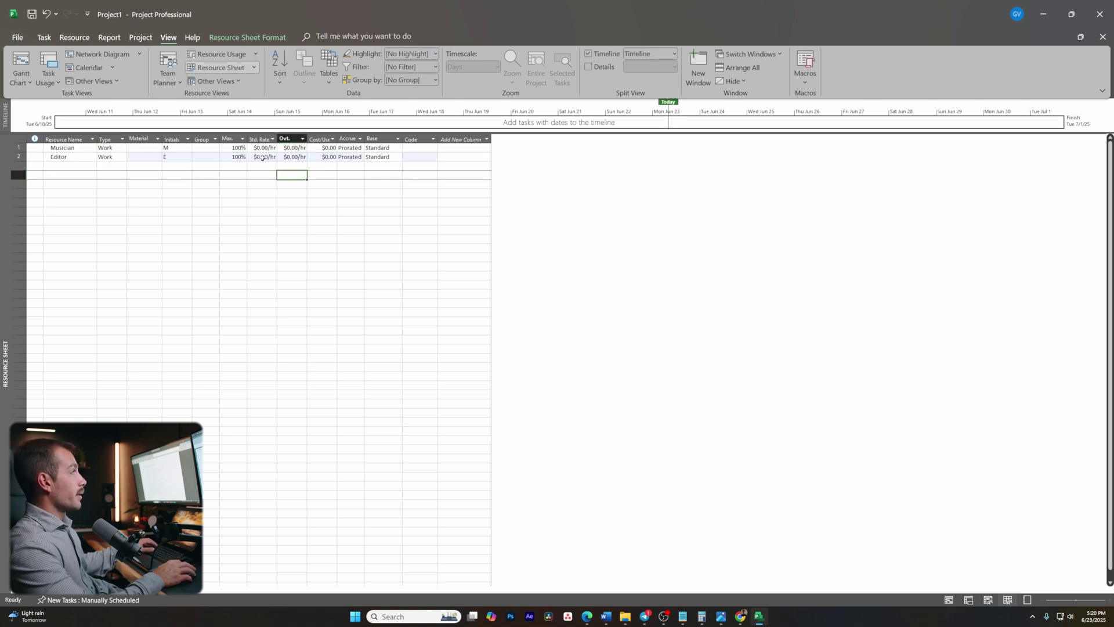
Set standard rates of $150.00/hr for Editor and $10.00/hr for Musician.
left_click(262, 158)
type("150")
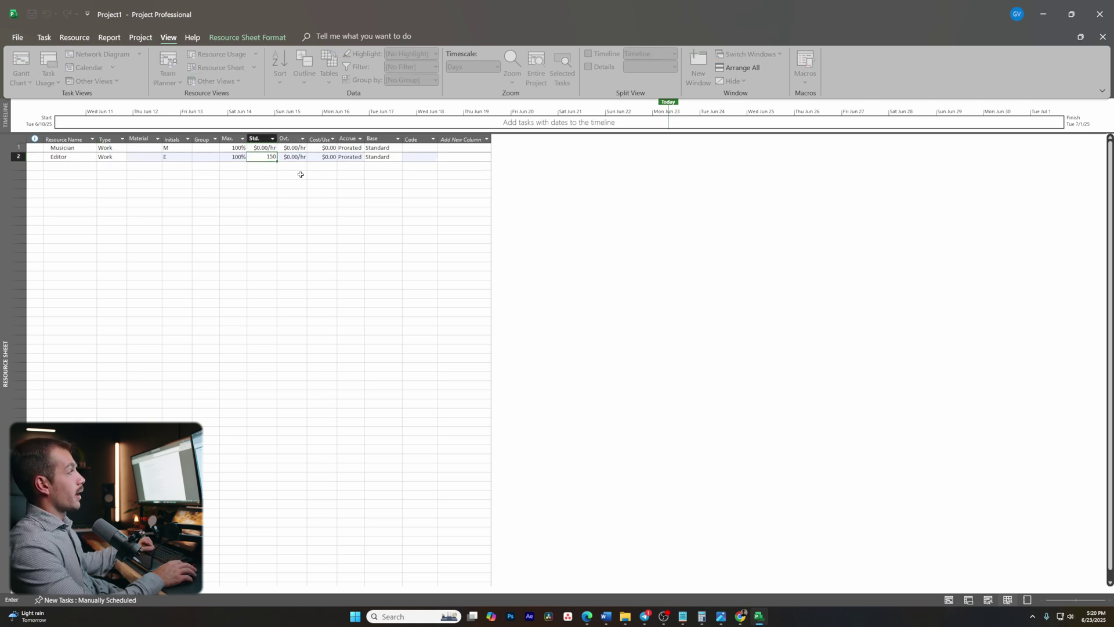
left_click(273, 149)
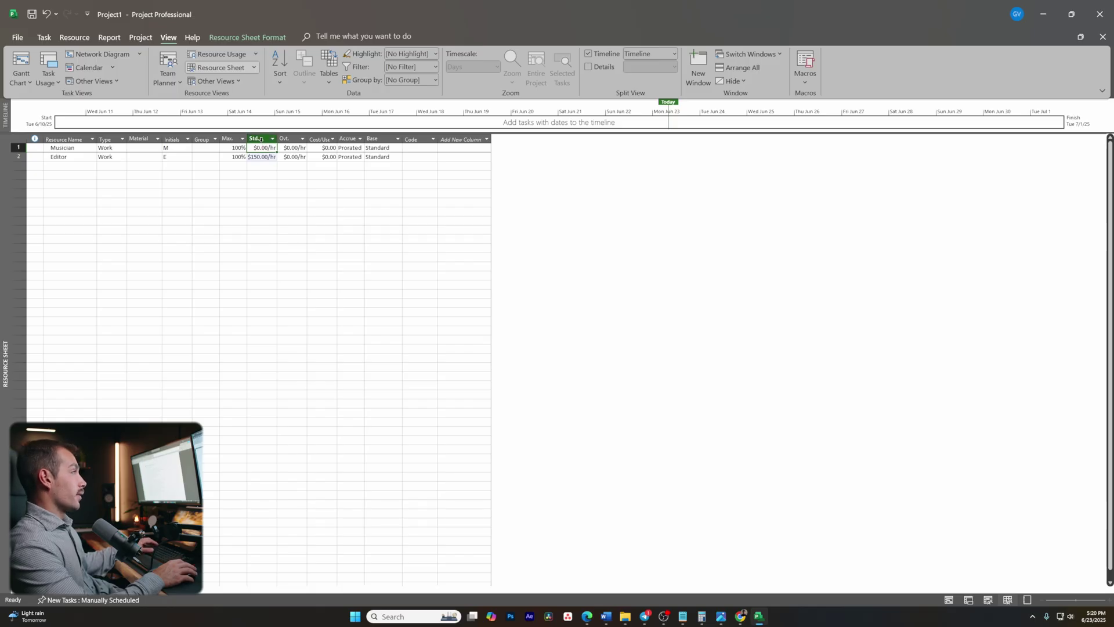
type("10")
left_click(296, 168)
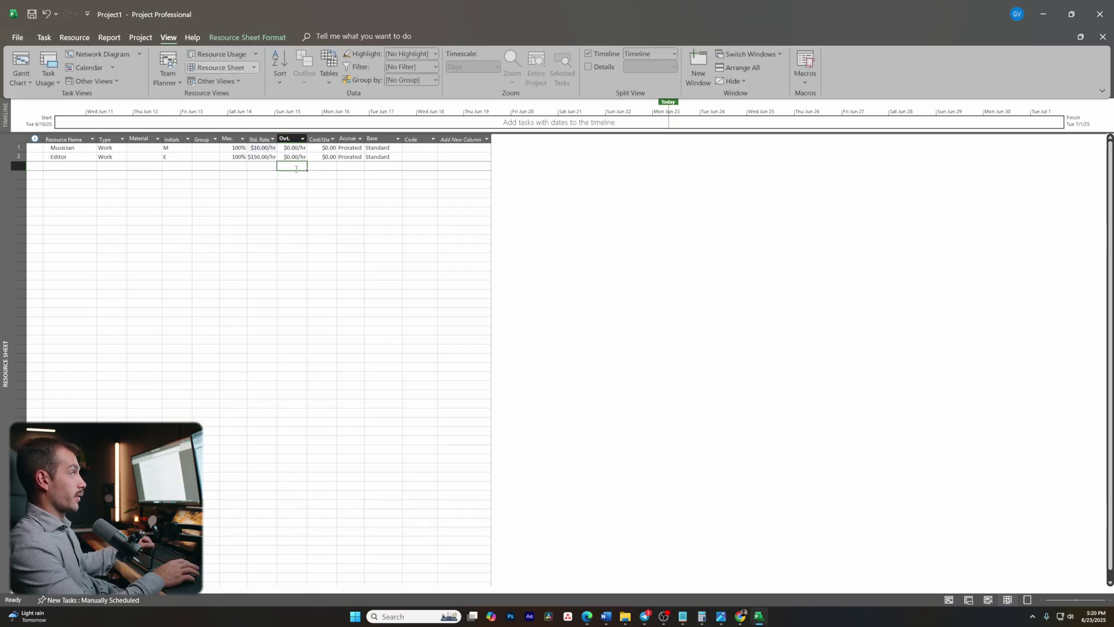
left_click(23, 63)
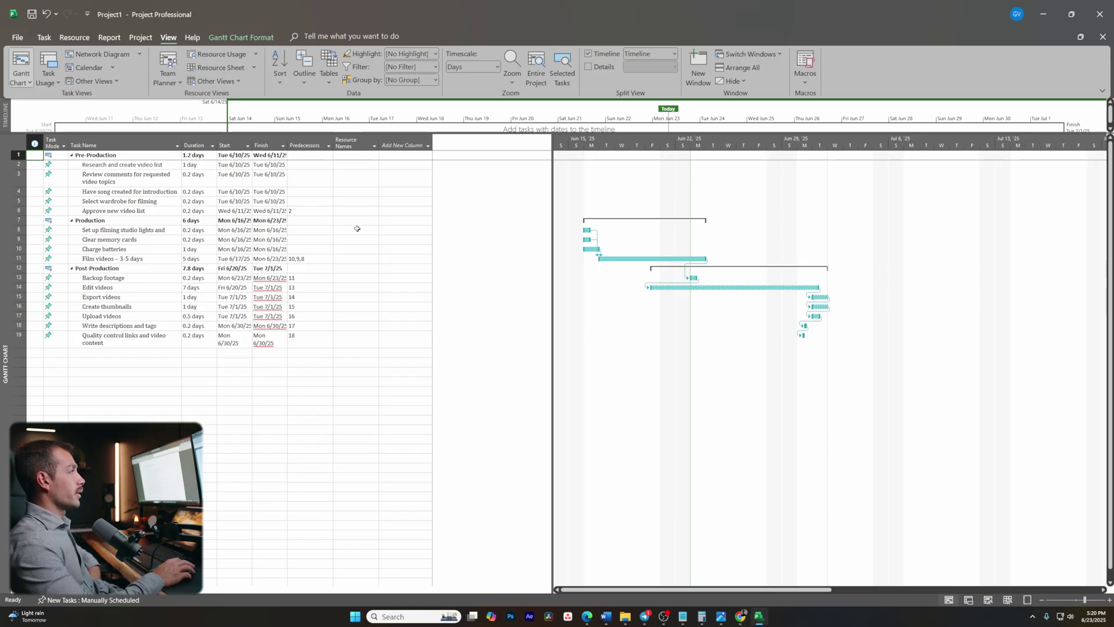
Assign the Editor to Edit videos and the Musician to the song task.
left_click(361, 288)
left_click(375, 288)
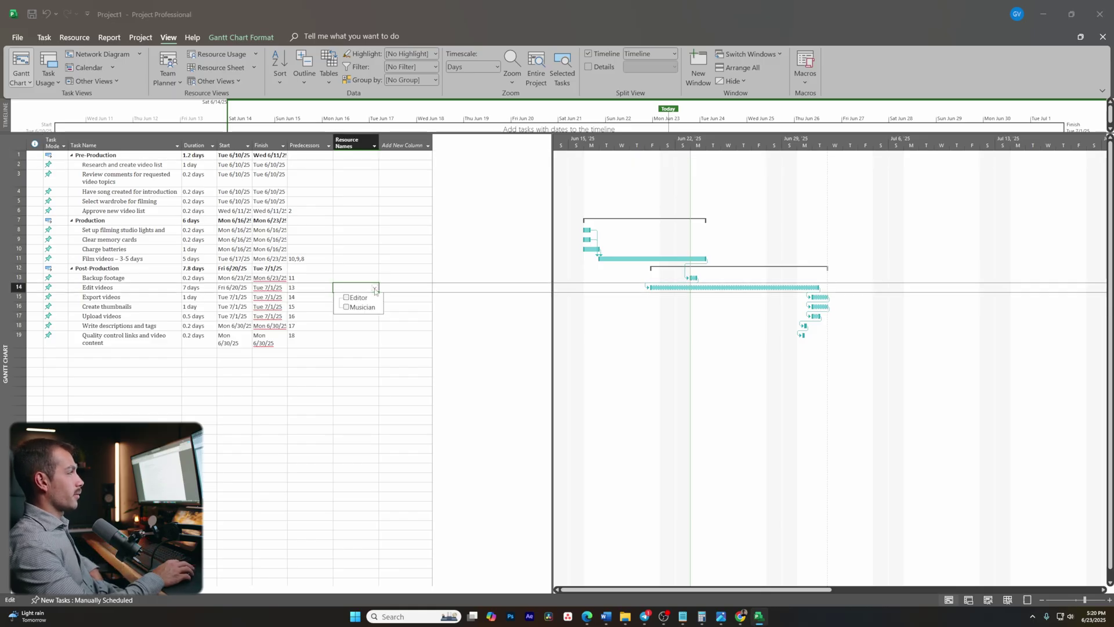
left_click(392, 342)
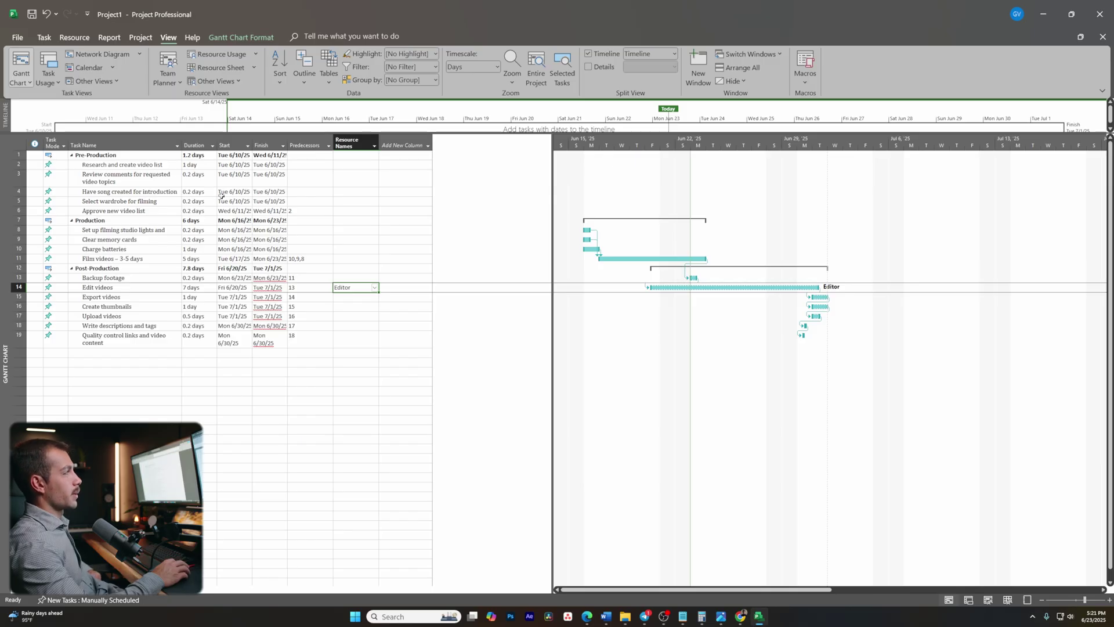
left_click(348, 191)
left_click(376, 195)
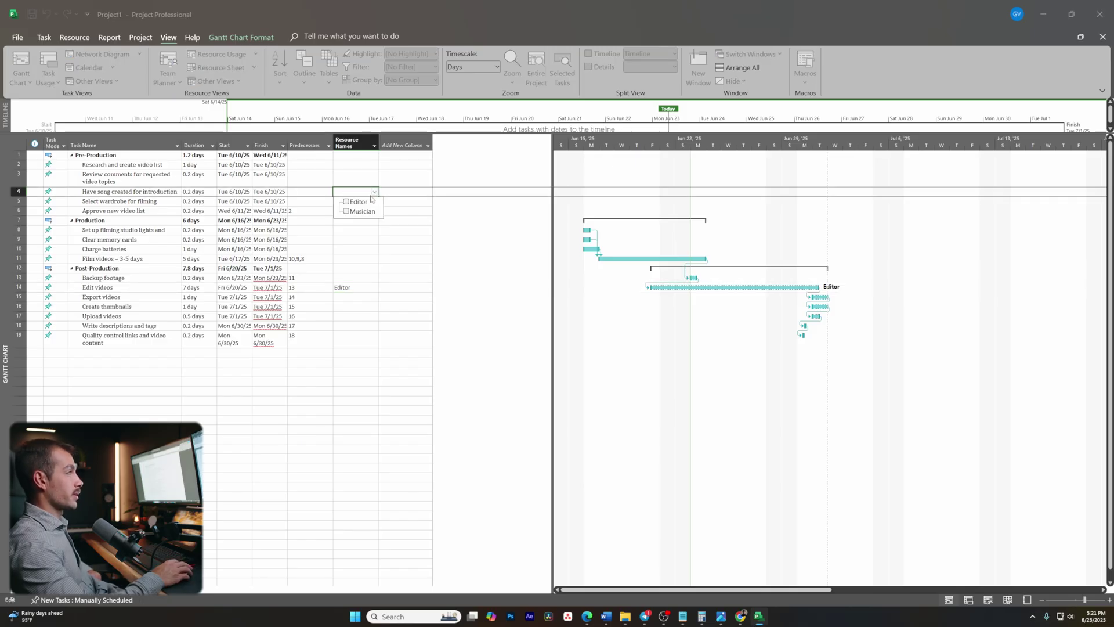